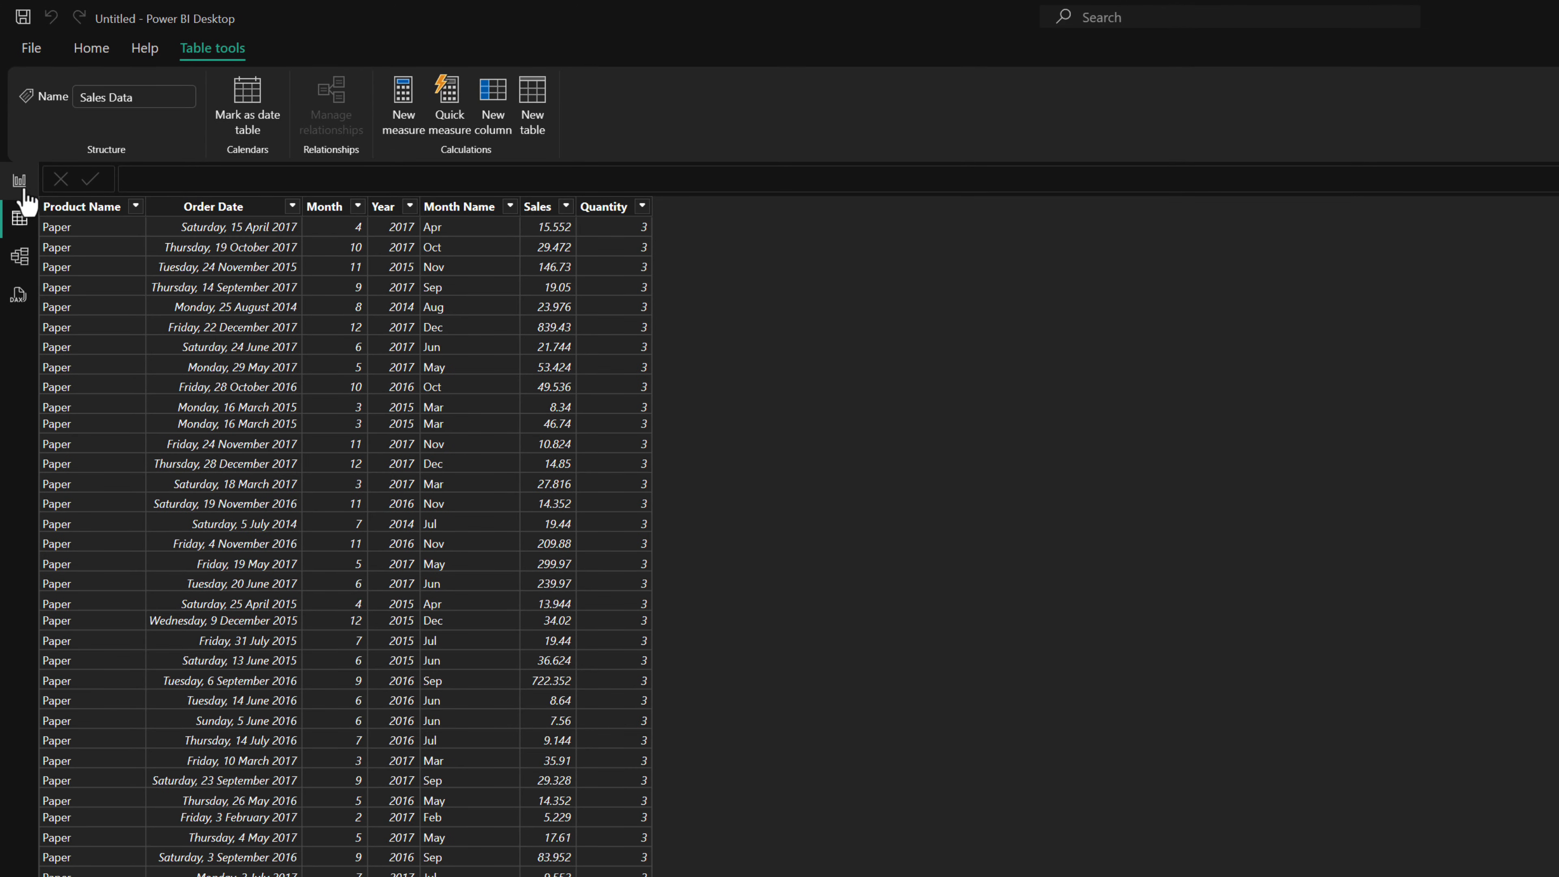
# Step: Add a clustered column chart to the report page and move it away from the page's corner
pyautogui.click(19, 183)
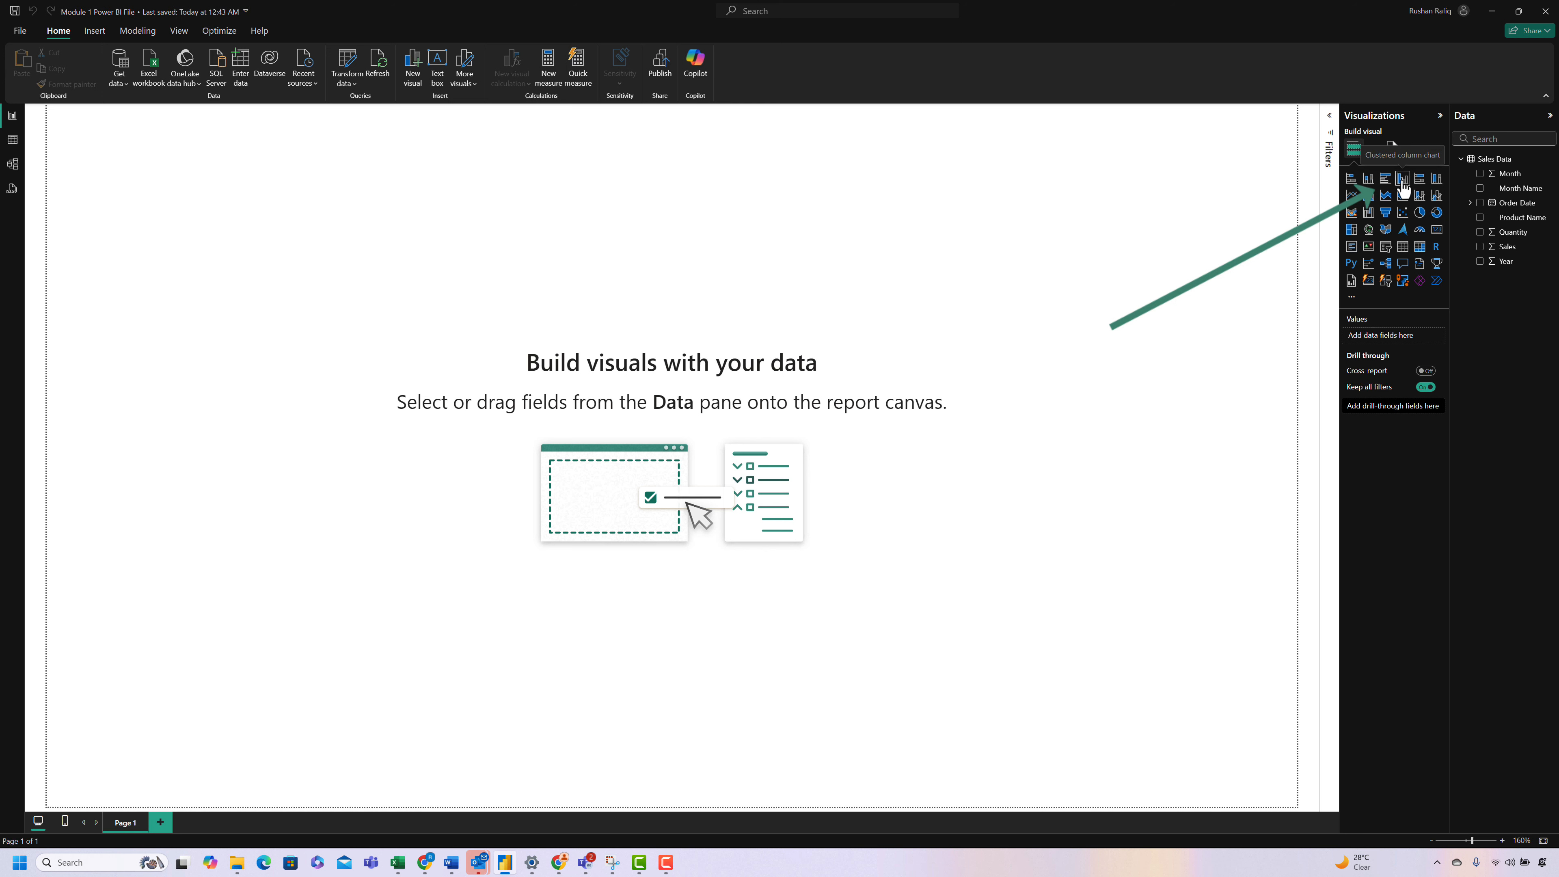
pyautogui.click(1402, 180)
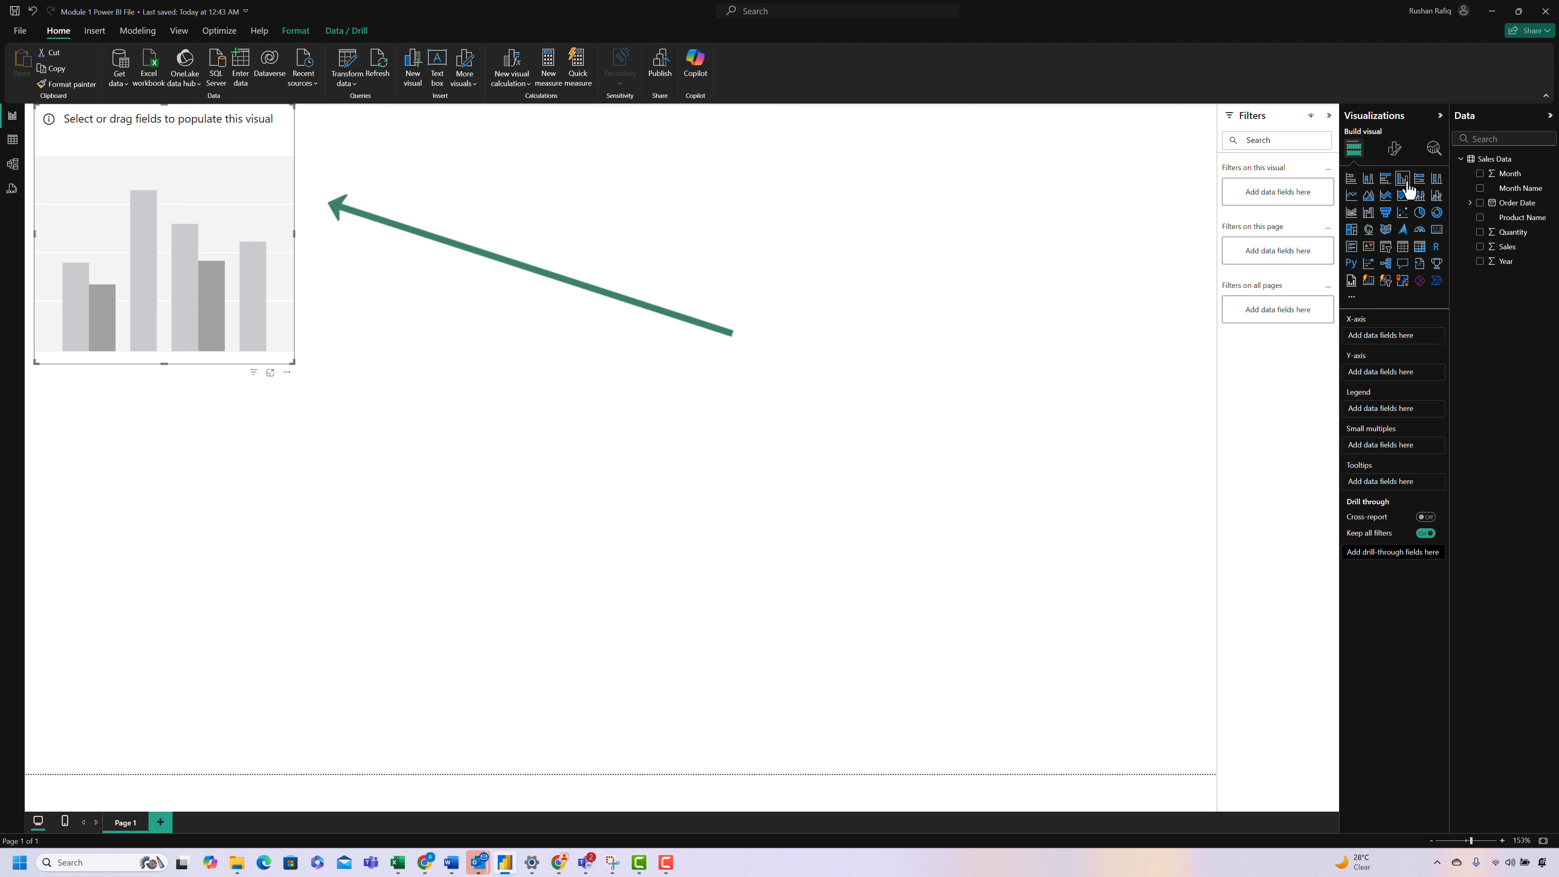
pyautogui.moveTo(253, 209); pyautogui.dragTo(398, 298)
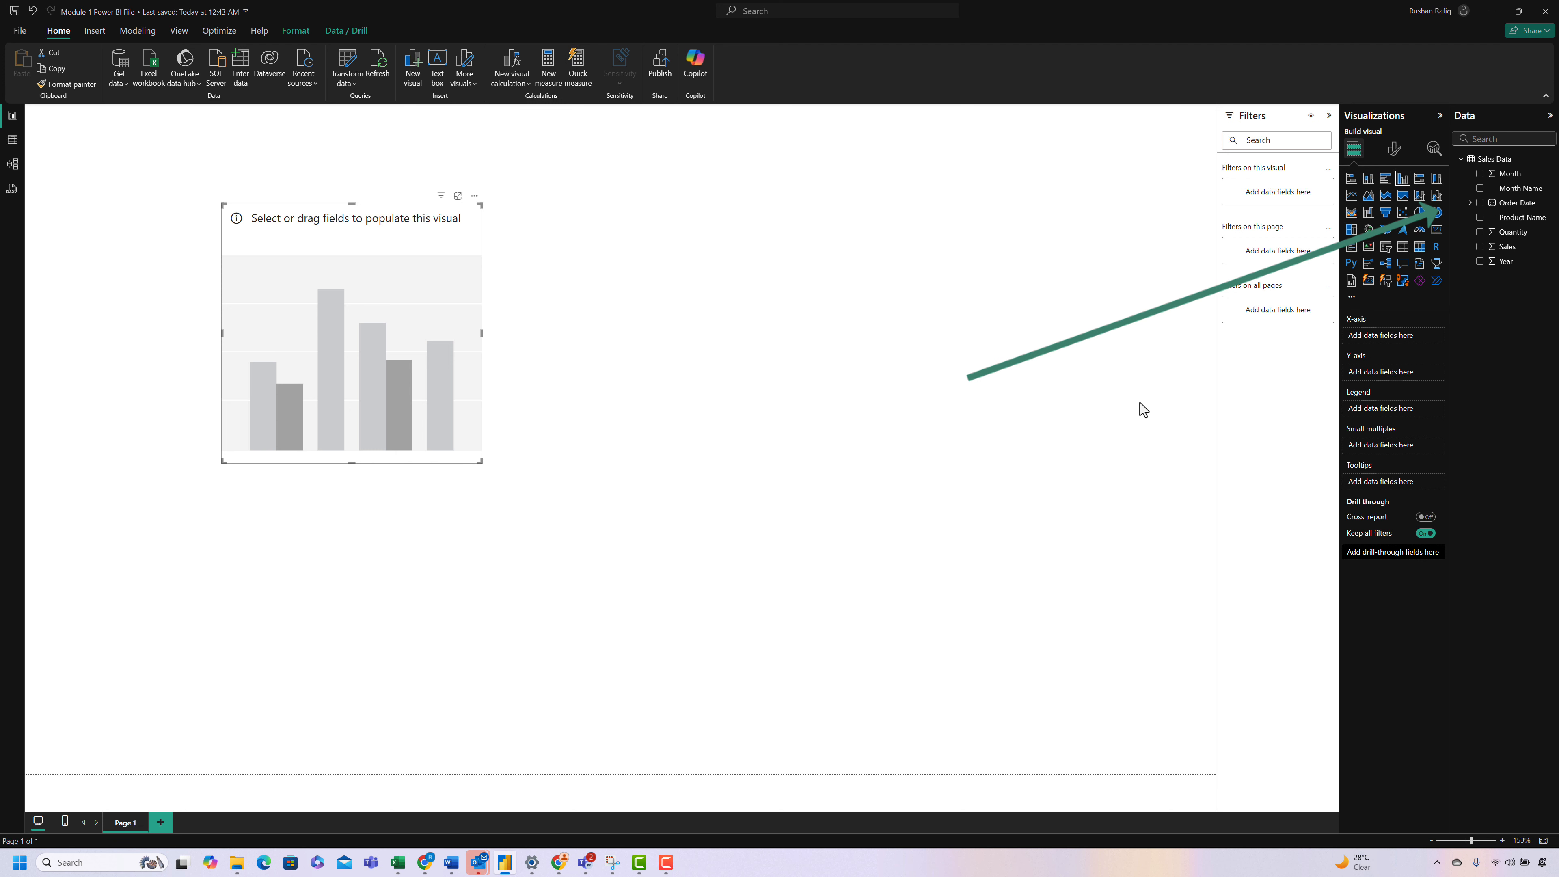
# Step: Plot Sales on the Y-axis by Product Name on the X-axis and widen the chart until every product column fits
pyautogui.moveTo(1494, 240); pyautogui.dragTo(1398, 339)
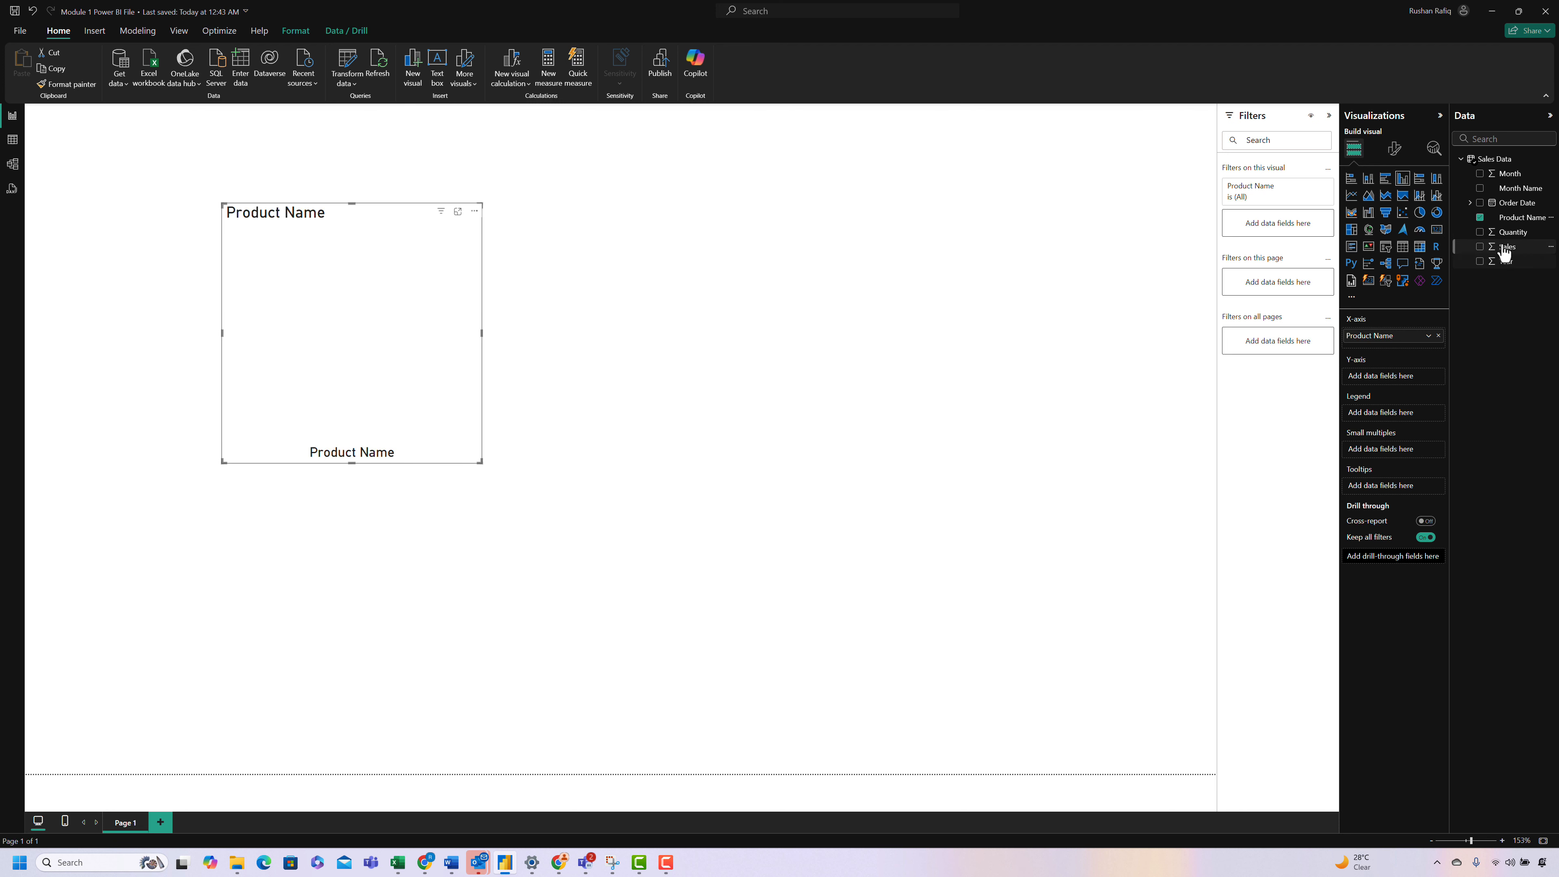
pyautogui.moveTo(1506, 247); pyautogui.dragTo(1392, 376)
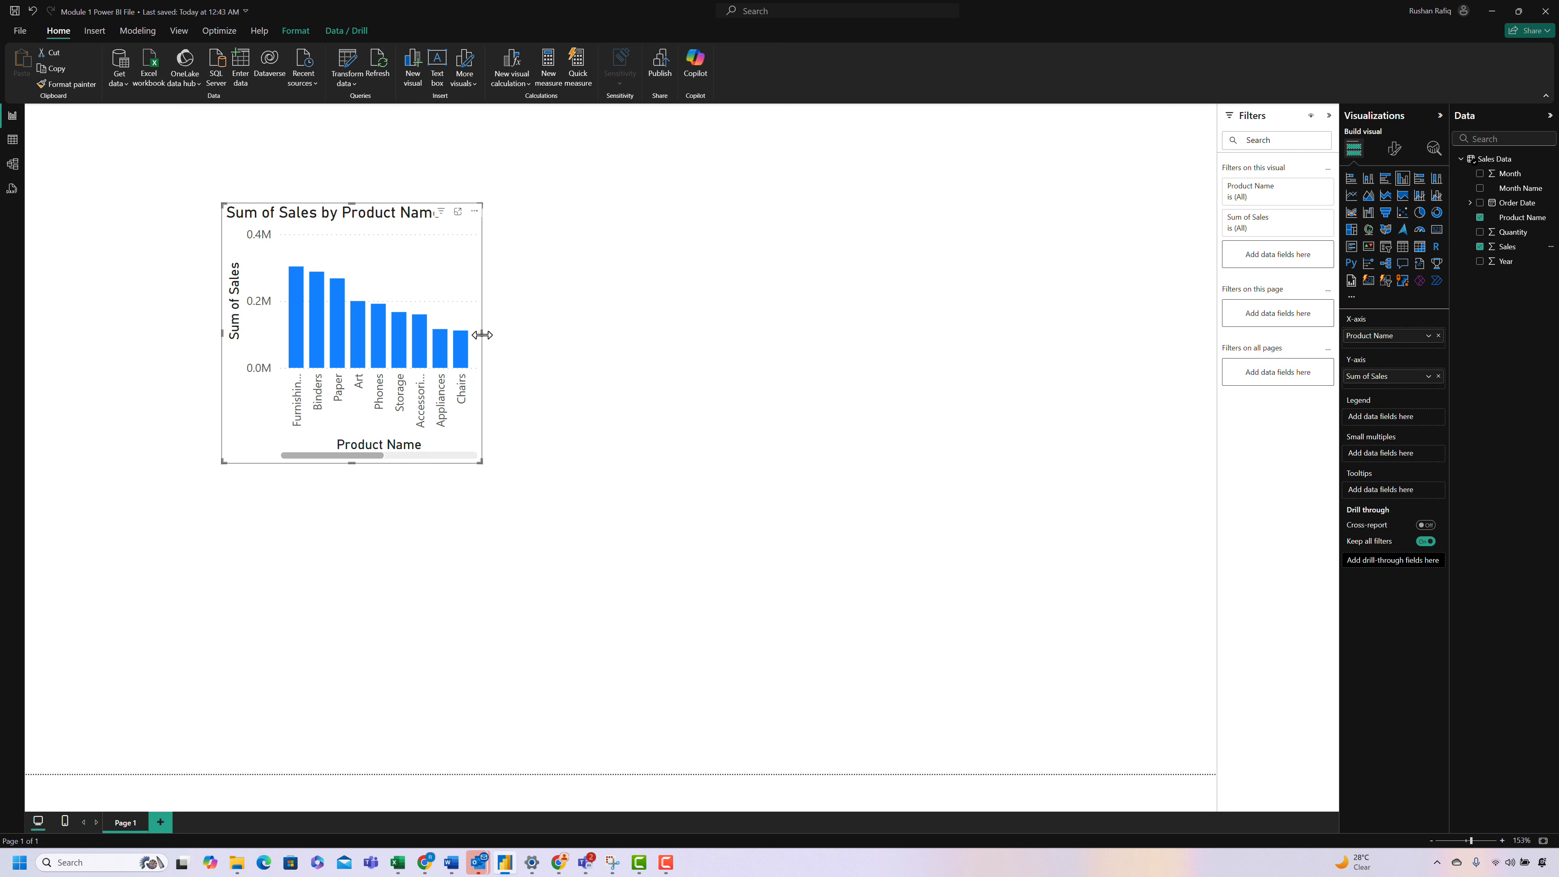
pyautogui.moveTo(482, 334); pyautogui.dragTo(925, 380)
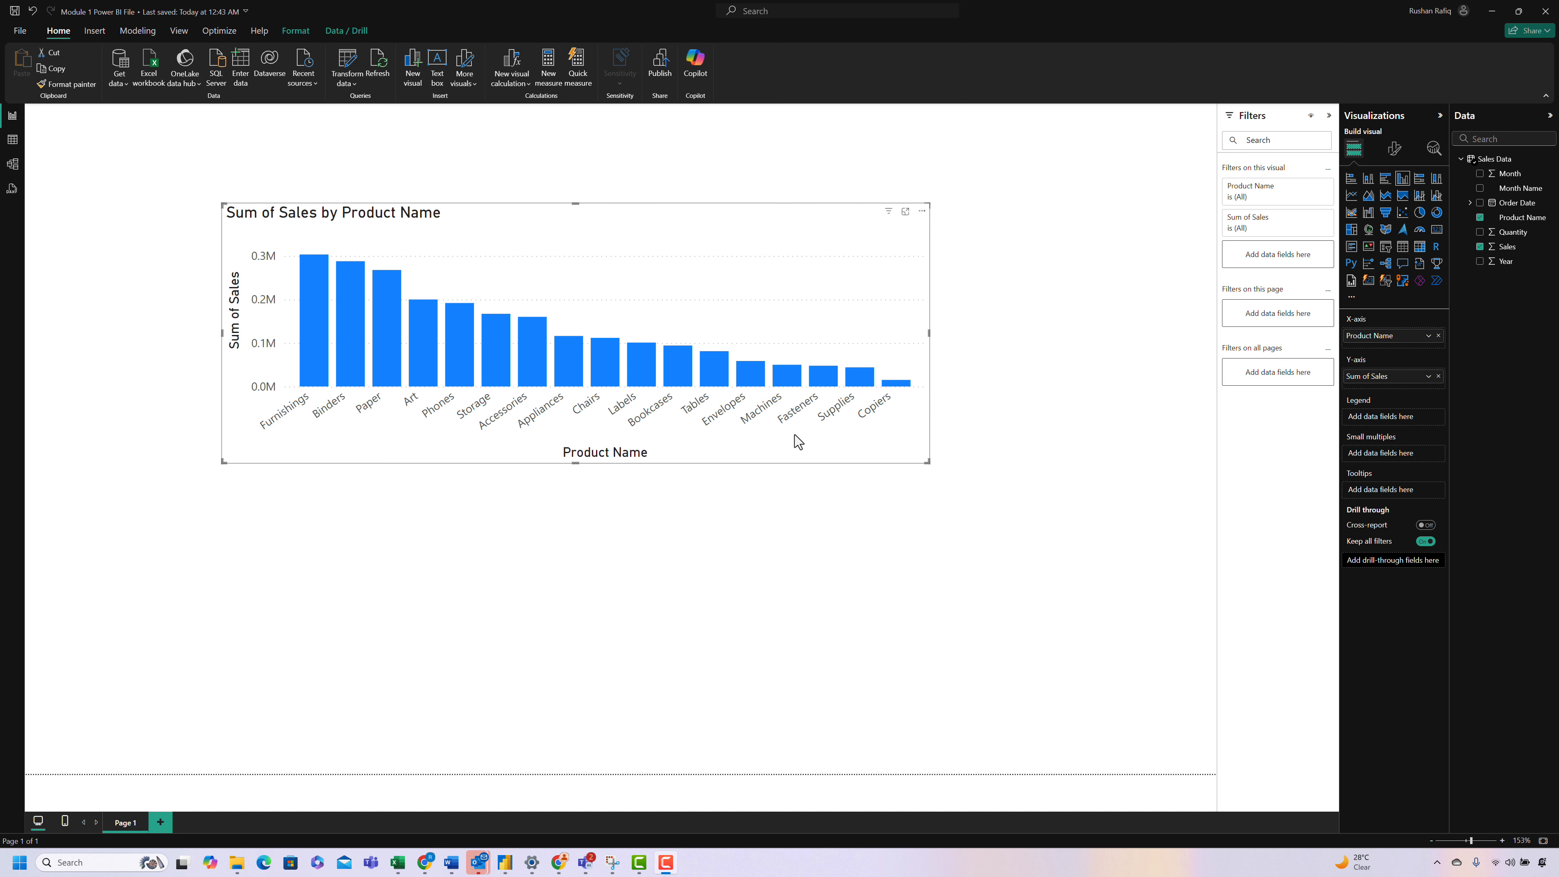
# Step: Turn on data labels for the column chart
pyautogui.click(1393, 150)
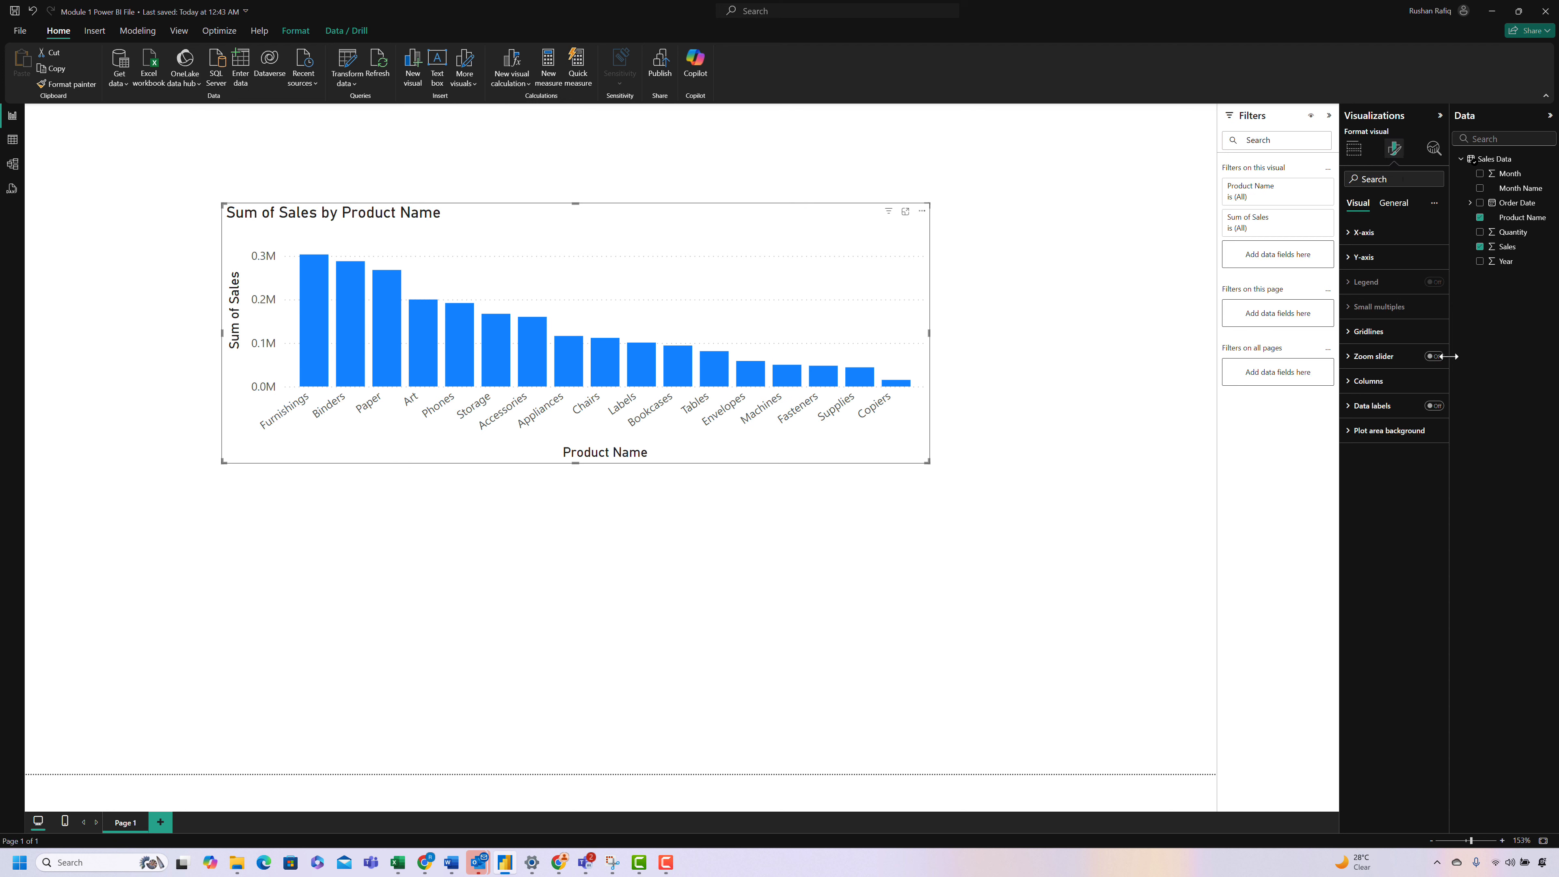
pyautogui.click(1434, 405)
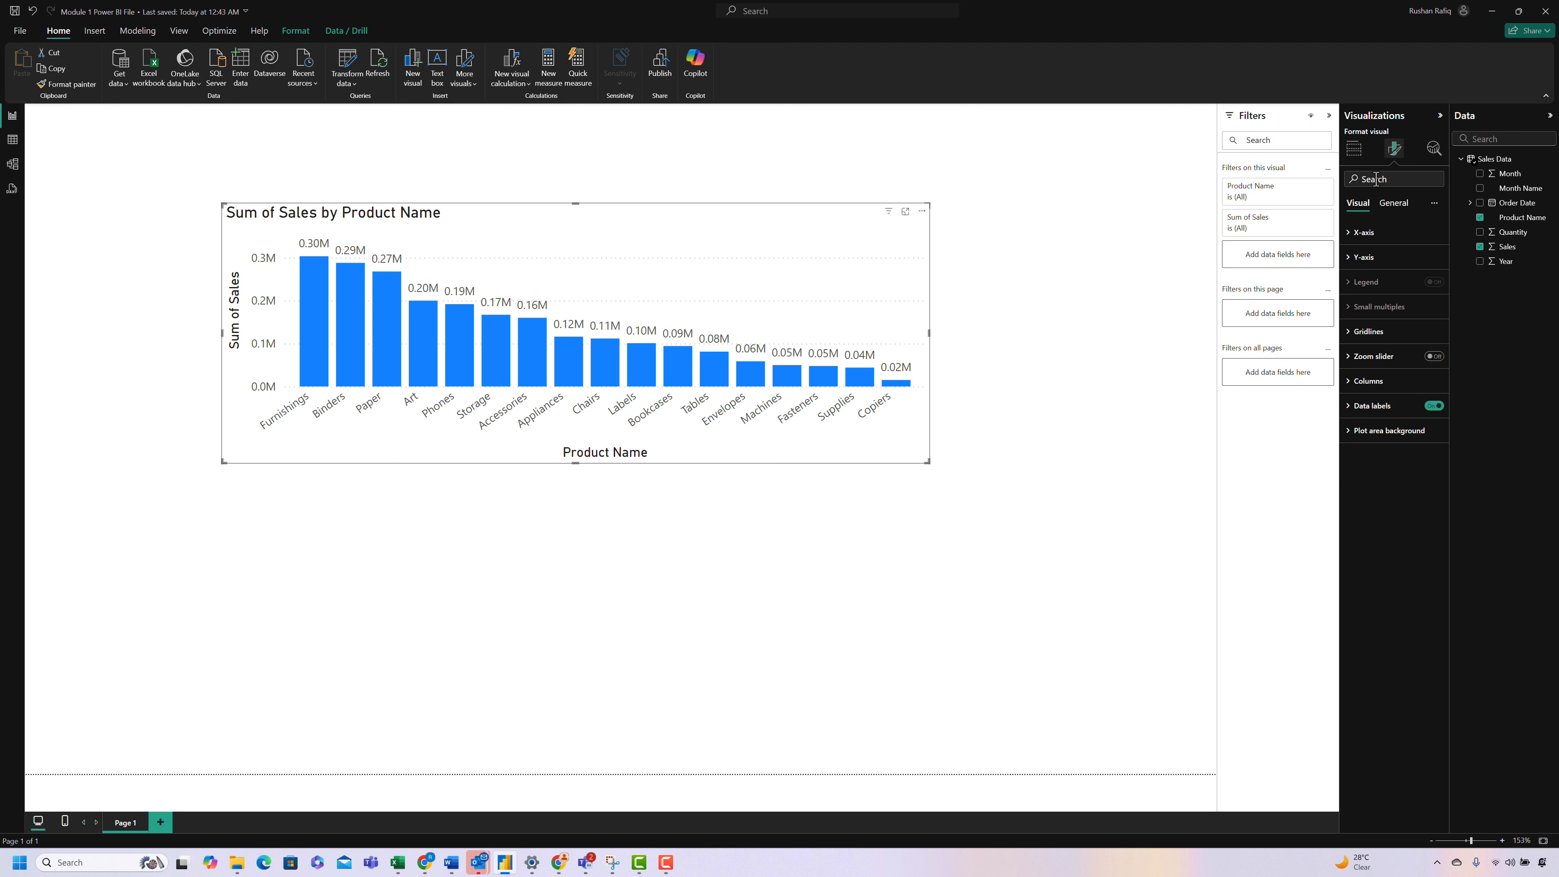
pyautogui.write('fon')
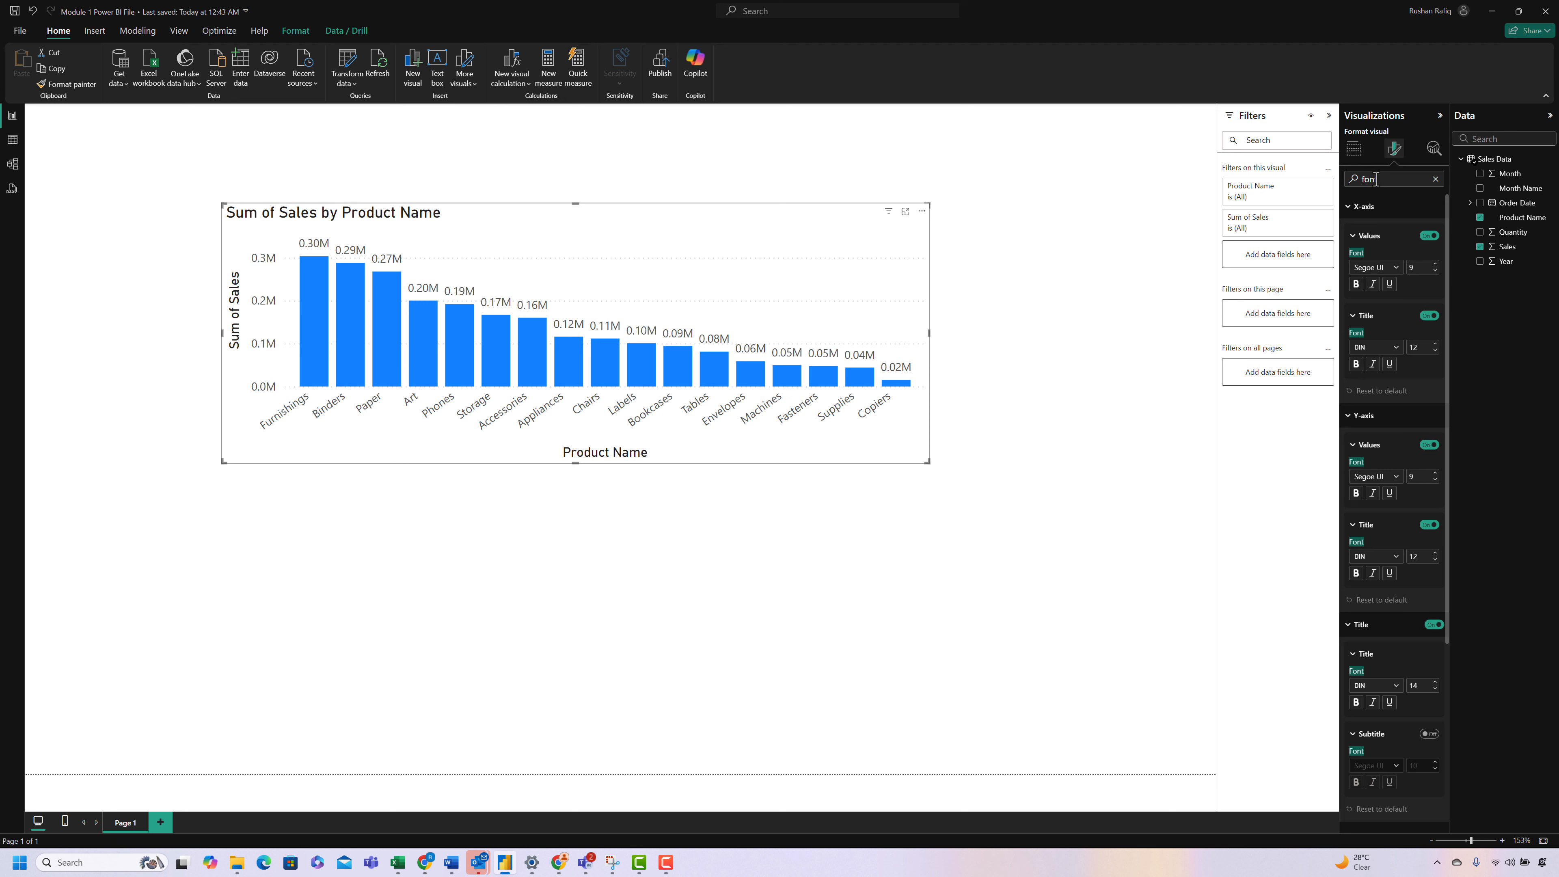
pyautogui.write('t')
pyautogui.moveTo(1382, 180); pyautogui.dragTo(1349, 182)
pyautogui.write('asdfas')
pyautogui.press('BackSpace')
pyautogui.press('BackSpace')
pyautogui.press('BackSpace')
pyautogui.press('BackSpace')
pyautogui.press('BackSpace')
pyautogui.press('BackSpace')
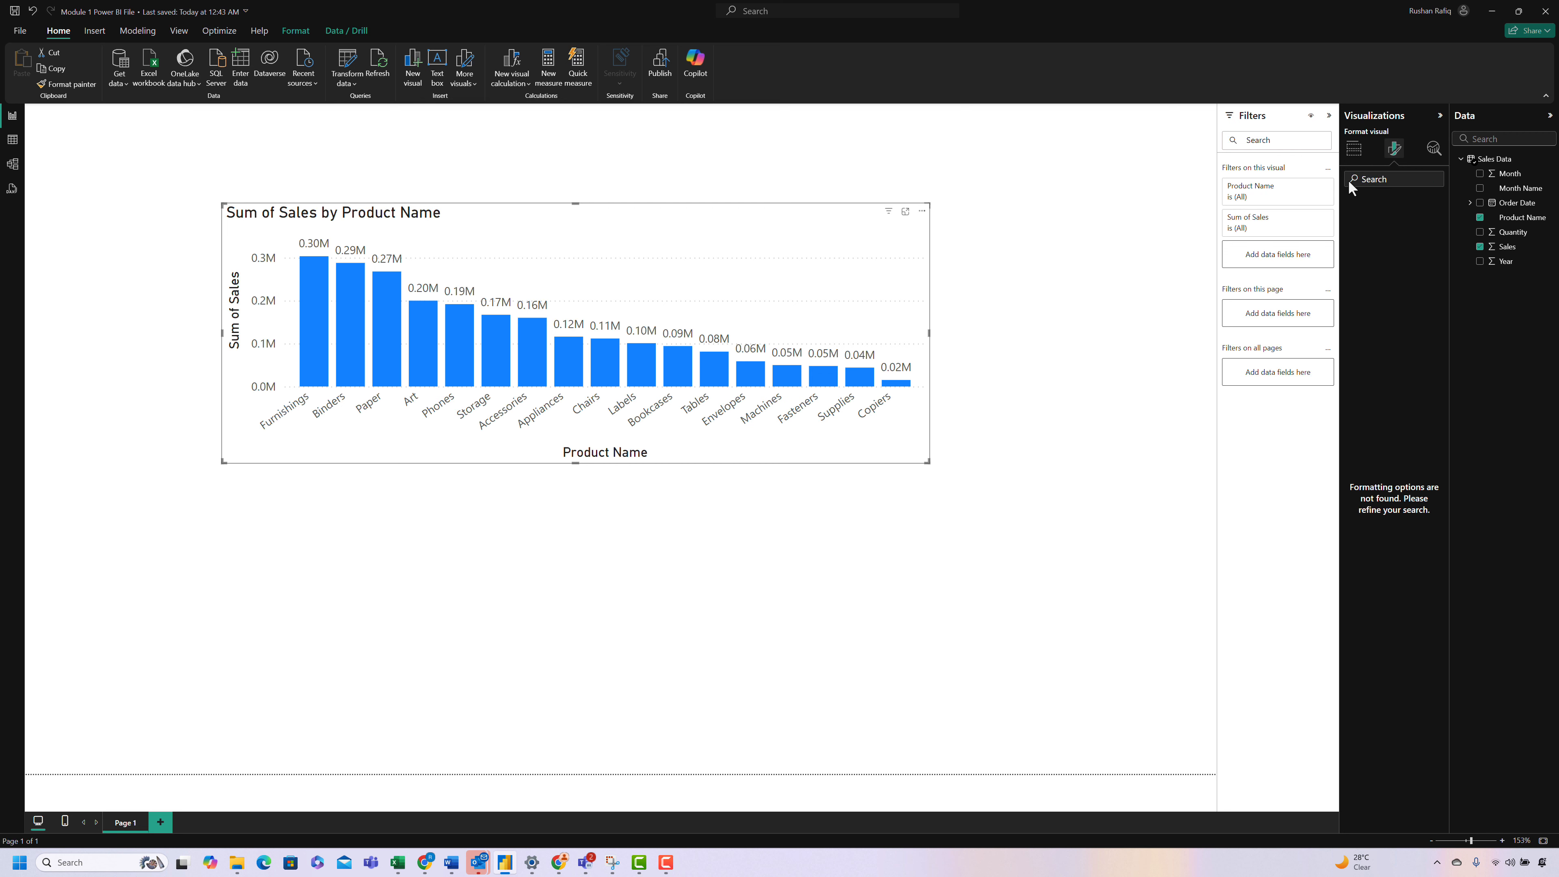
# Step: Find the chart's font options by searching for "font" and set the X-axis values and title to size 8
pyautogui.write('font')
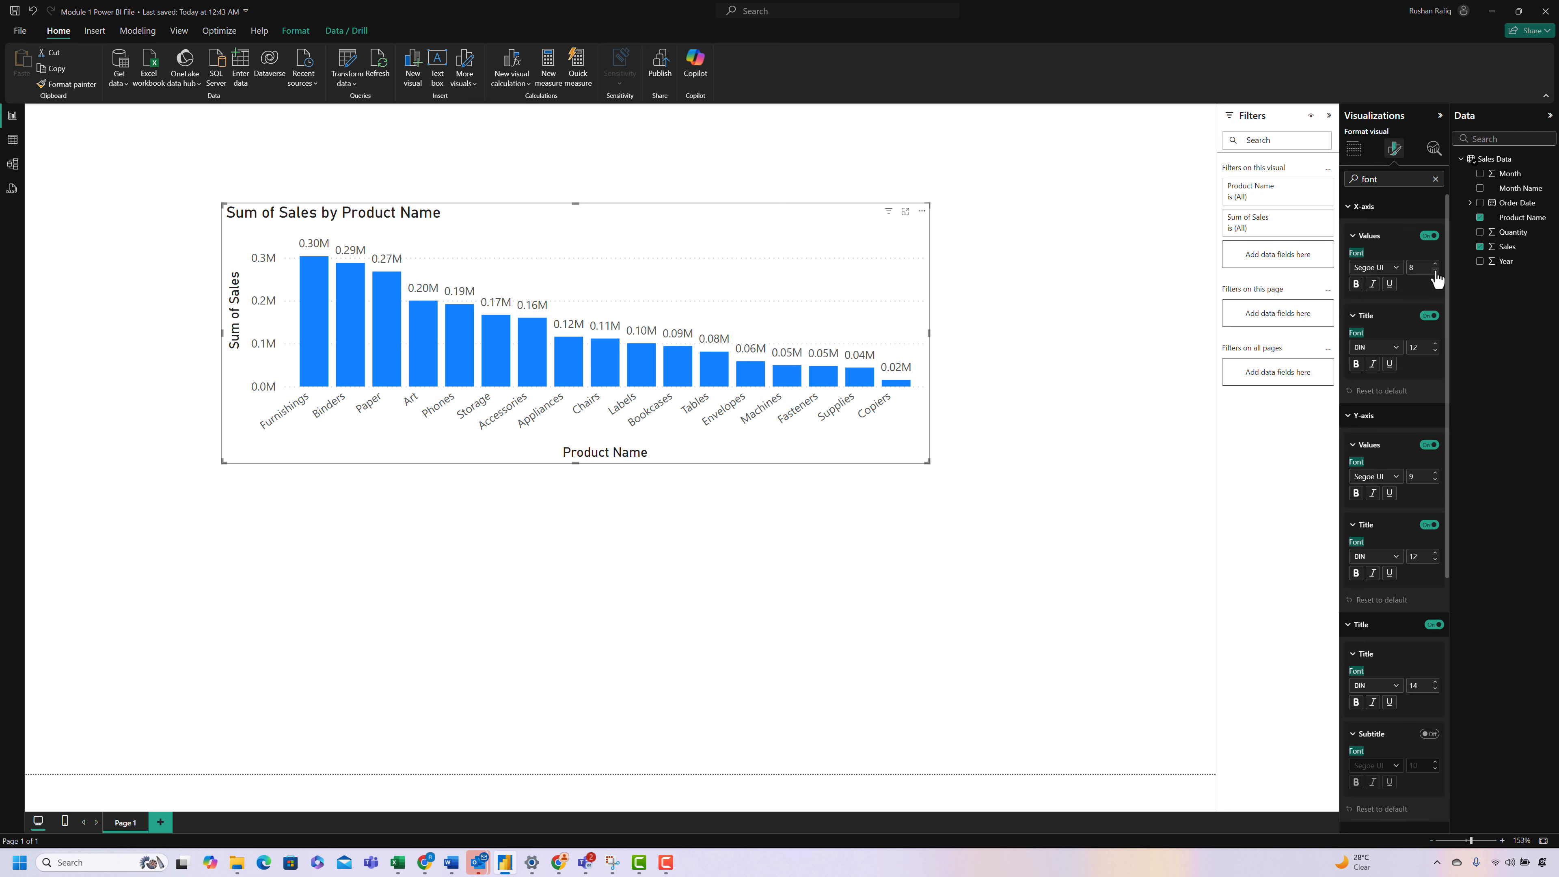
pyautogui.click(1435, 271)
pyautogui.click(1435, 350)
pyautogui.click(1435, 351)
pyautogui.click(1435, 351)
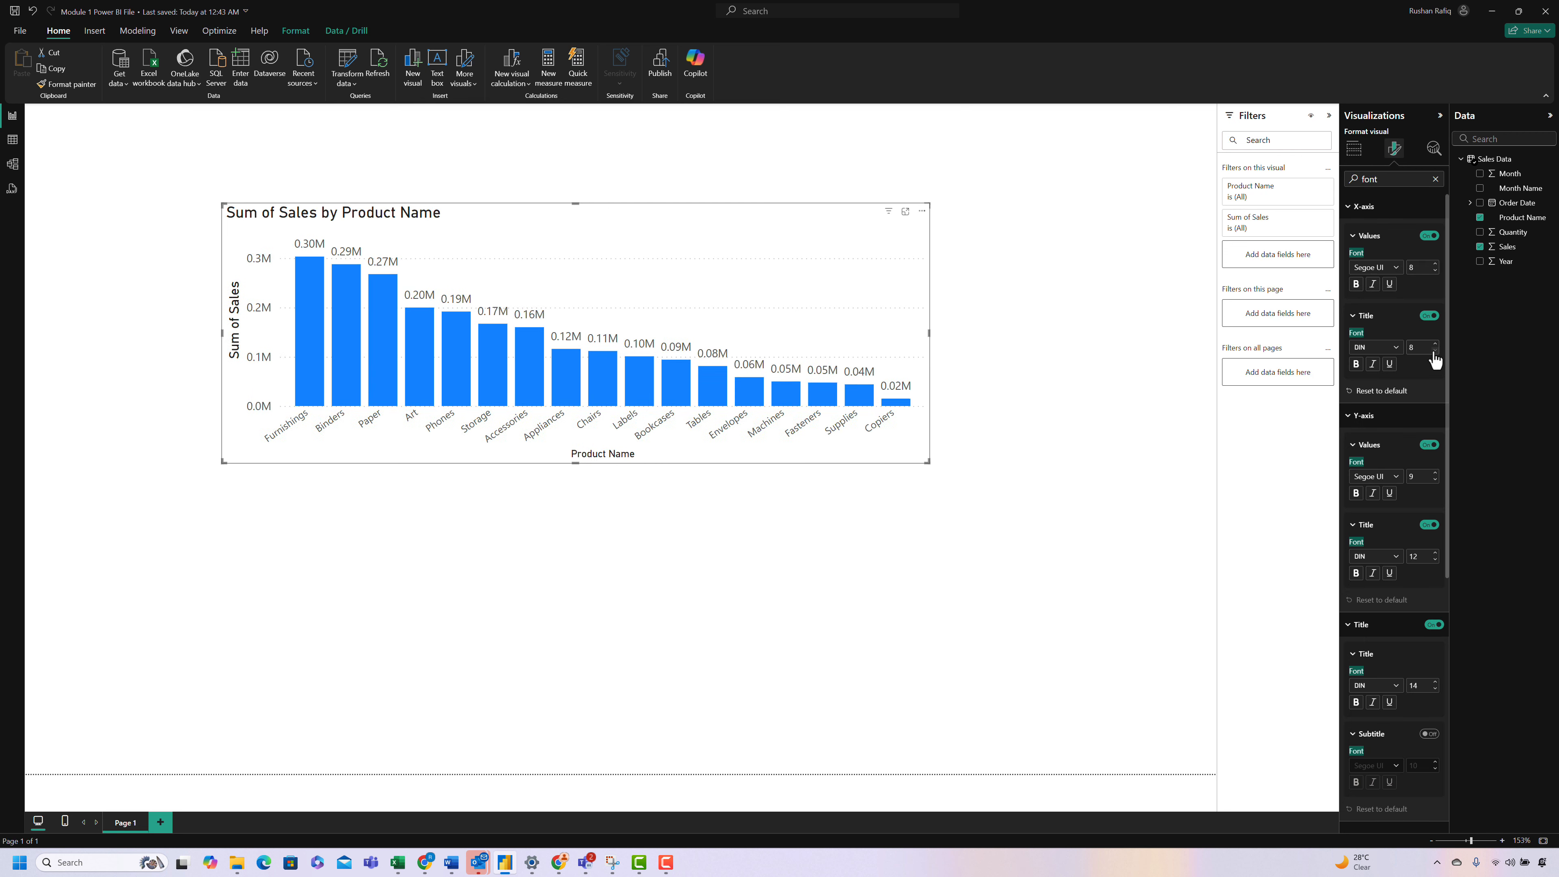
pyautogui.click(1435, 351)
# Step: Set the Y-axis values and title to font size 8 and the chart title to 11, clearing the option search
pyautogui.click(1435, 479)
pyautogui.click(1435, 560)
pyautogui.click(1435, 559)
pyautogui.click(1435, 559)
pyautogui.click(1435, 559)
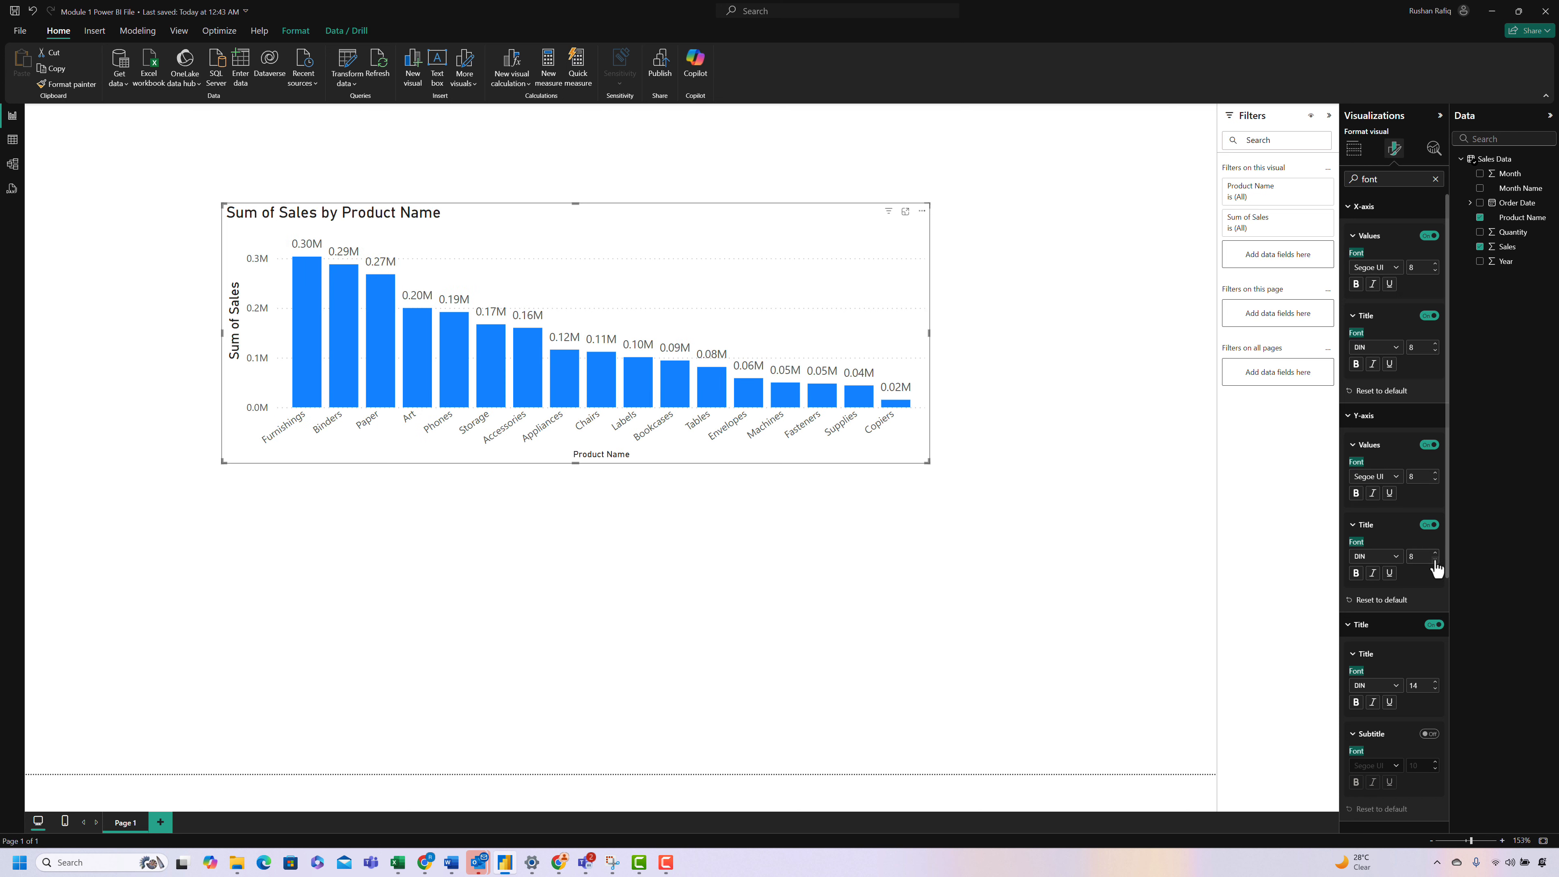
pyautogui.click(1435, 689)
pyautogui.click(1435, 689)
pyautogui.click(1435, 689)
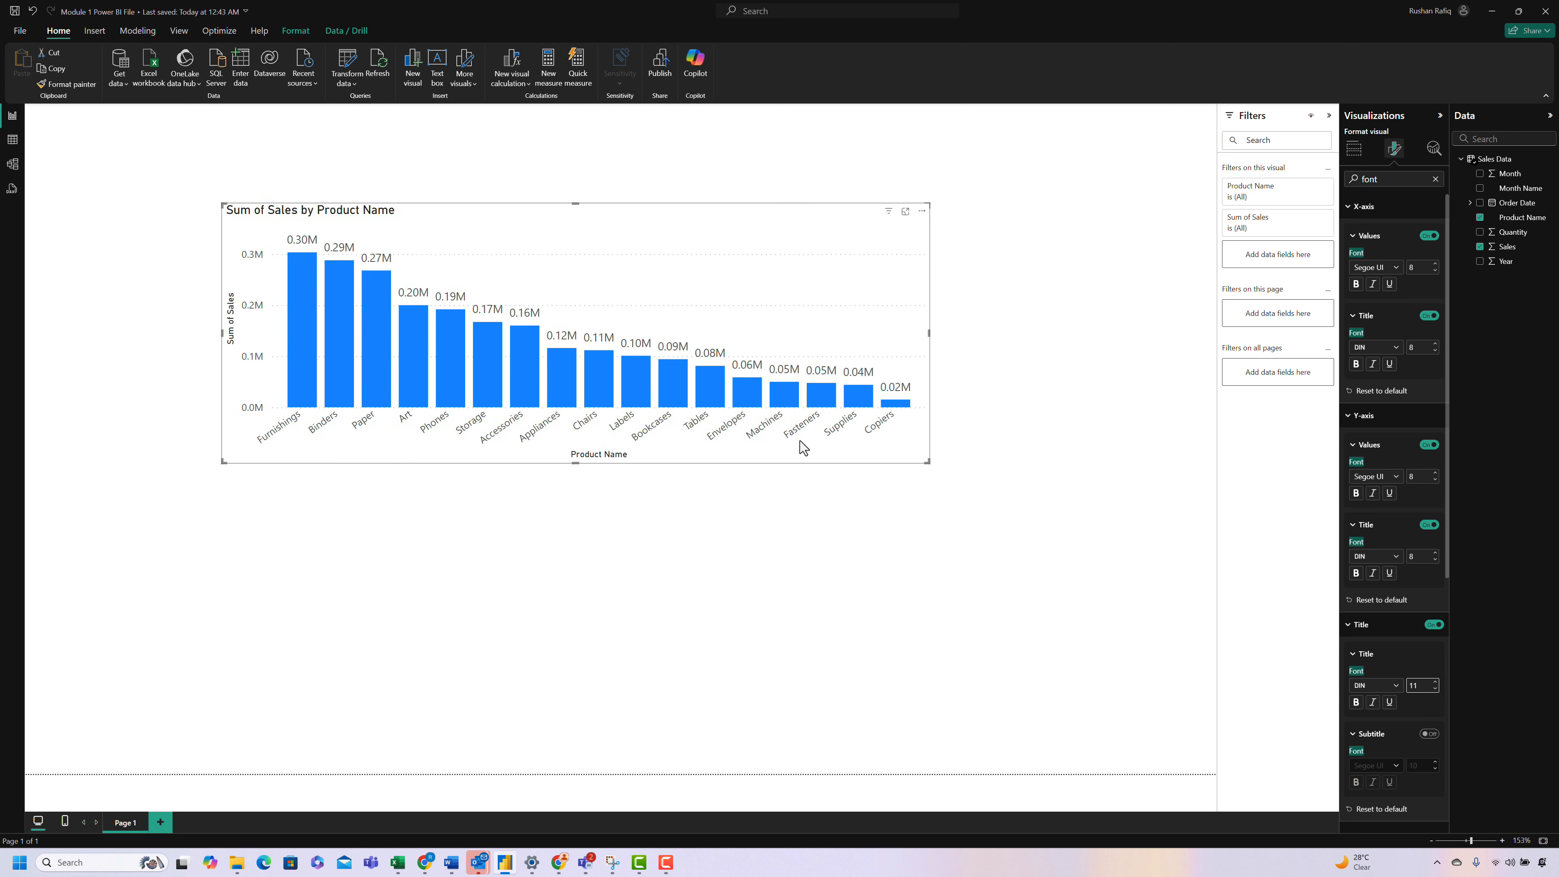
pyautogui.click(1435, 178)
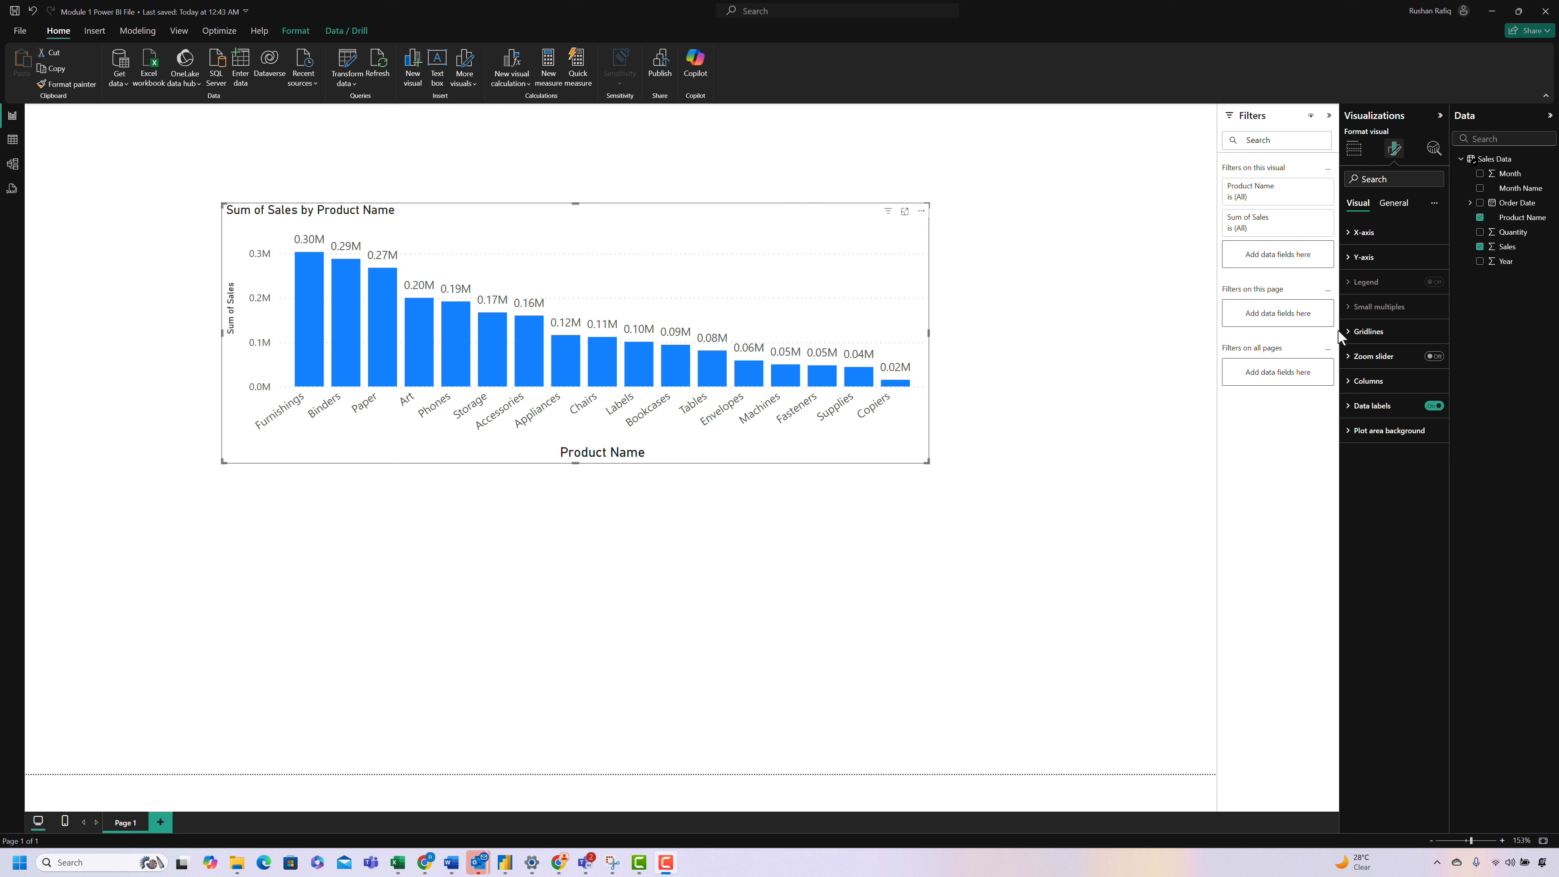
# Step: Reduce the font size of the column chart's data label values by one step
pyautogui.click(1367, 331)
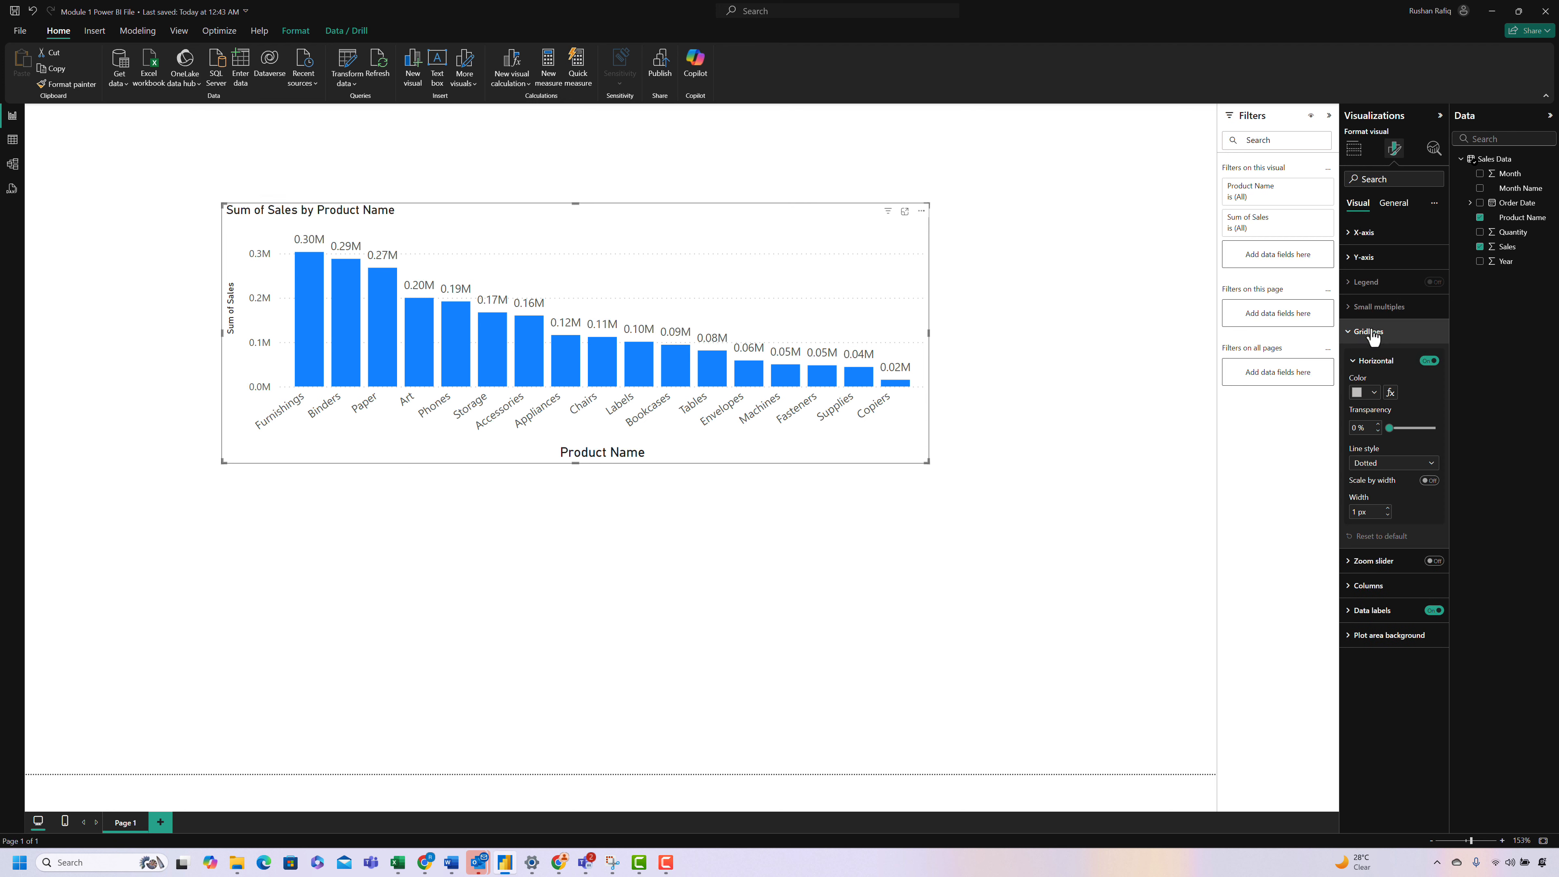
pyautogui.click(1368, 332)
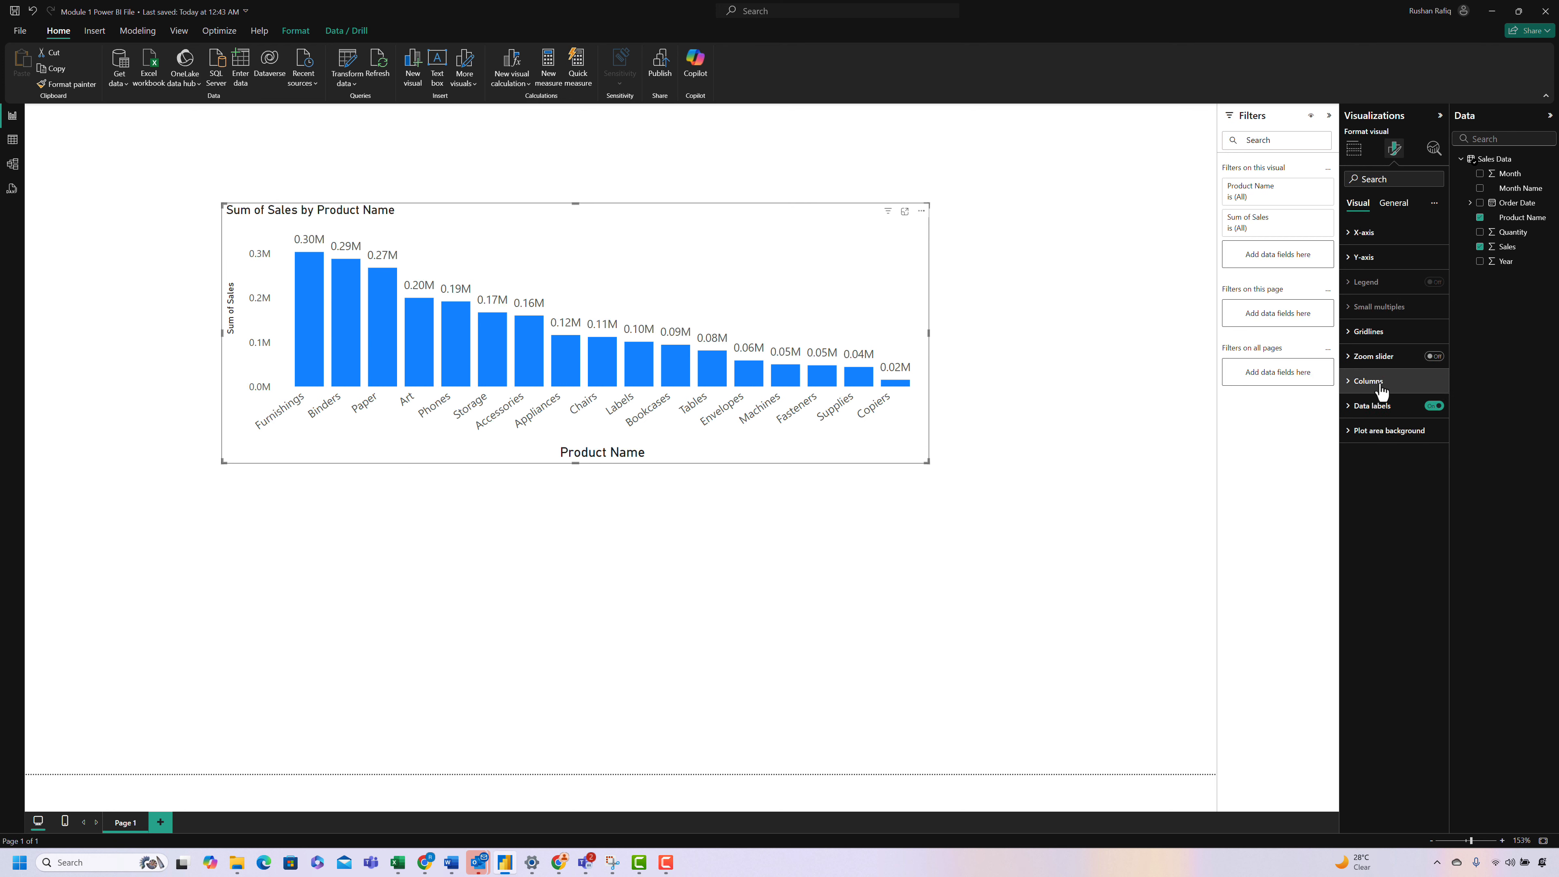
pyautogui.click(1372, 405)
pyautogui.click(1380, 572)
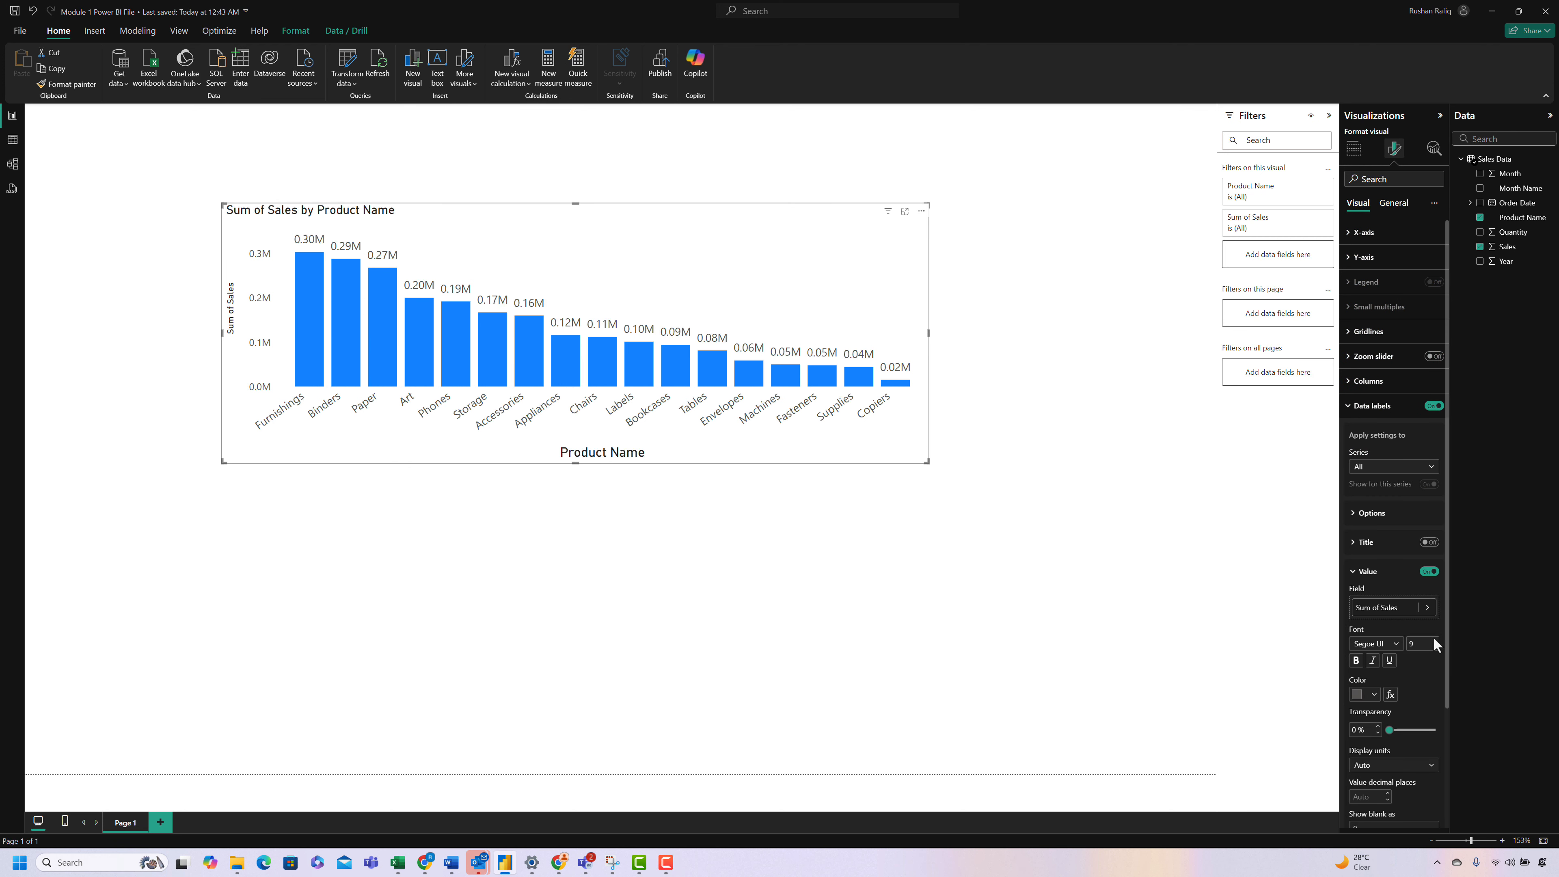
pyautogui.click(1435, 647)
pyautogui.click(1372, 574)
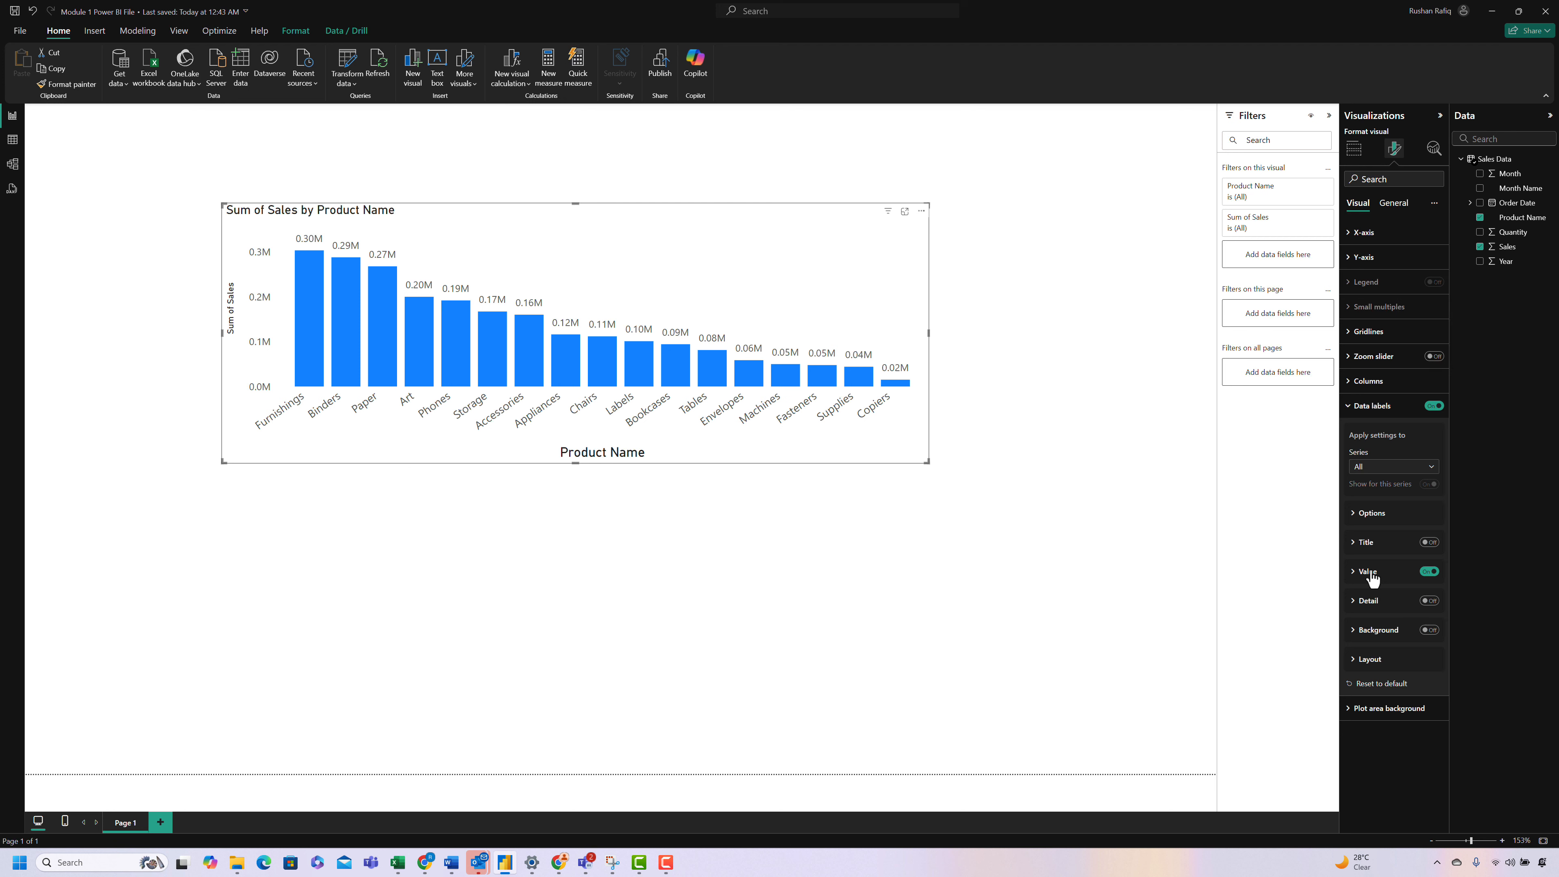
# Step: Apply font size 8 to the X-axis values and check the Y-axis value font settings
pyautogui.click(1364, 233)
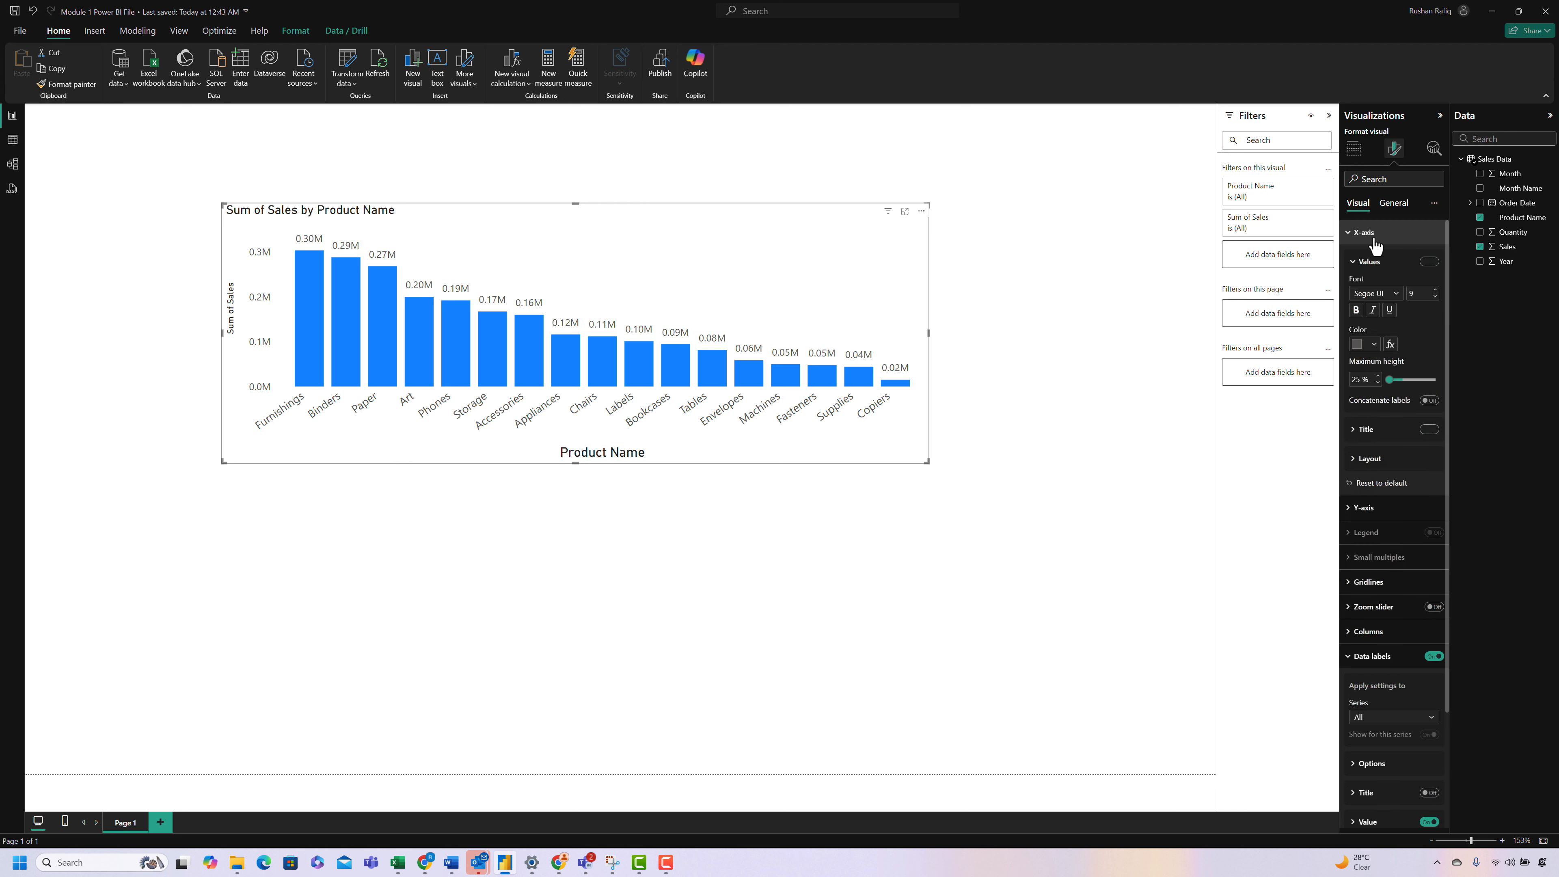
pyautogui.click(1435, 297)
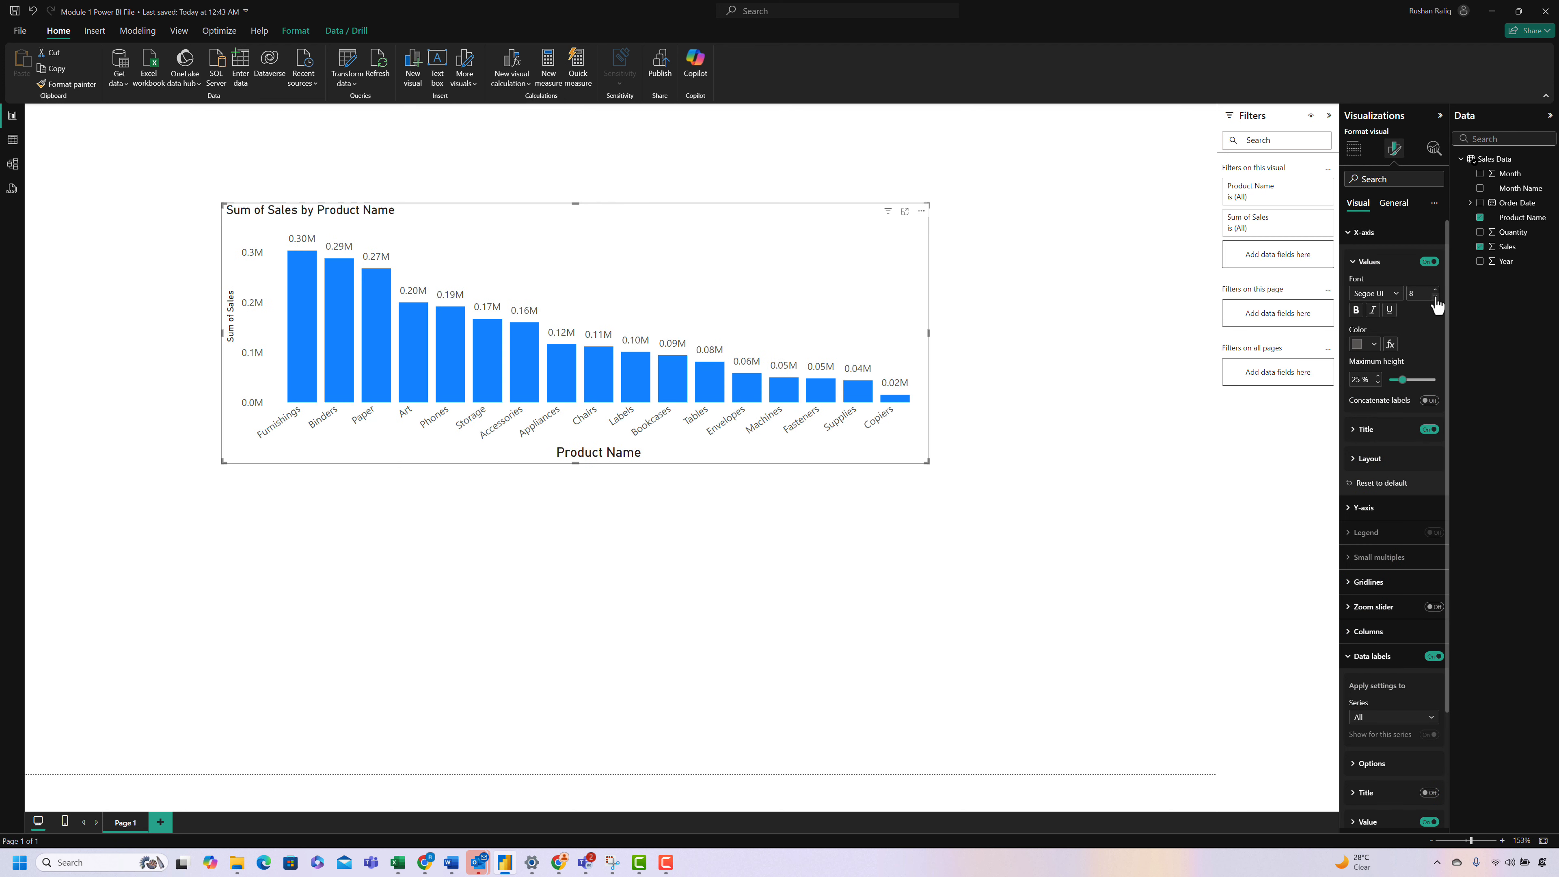
pyautogui.click(1374, 240)
pyautogui.click(1381, 259)
pyautogui.click(1381, 418)
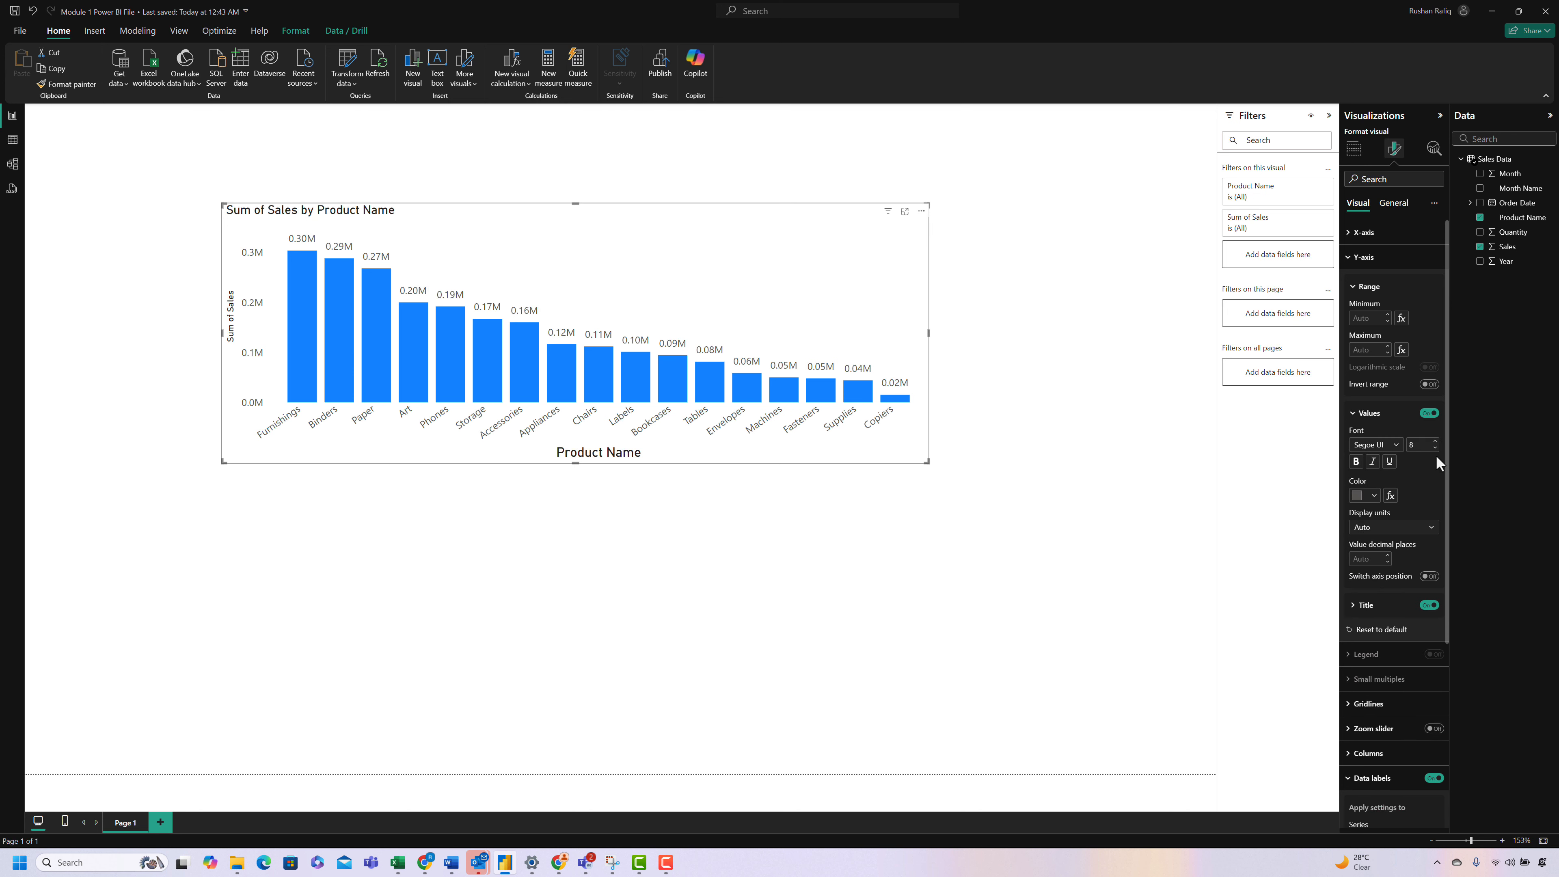
pyautogui.click(1381, 258)
pyautogui.click(1380, 407)
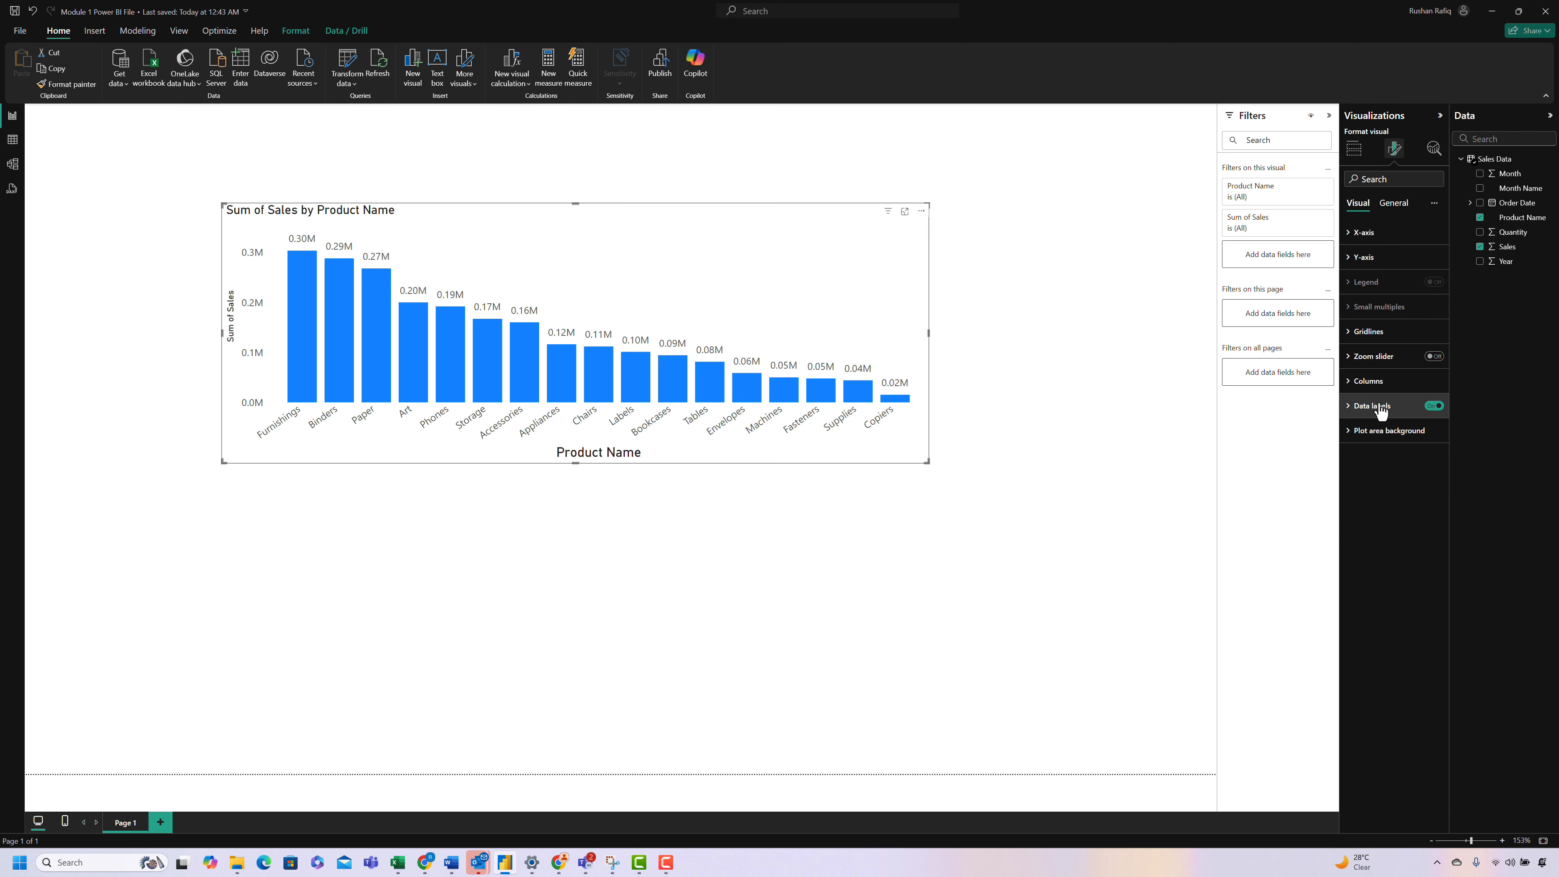
# Step: Set the column layout's space between categories to 30 %
pyautogui.click(1370, 381)
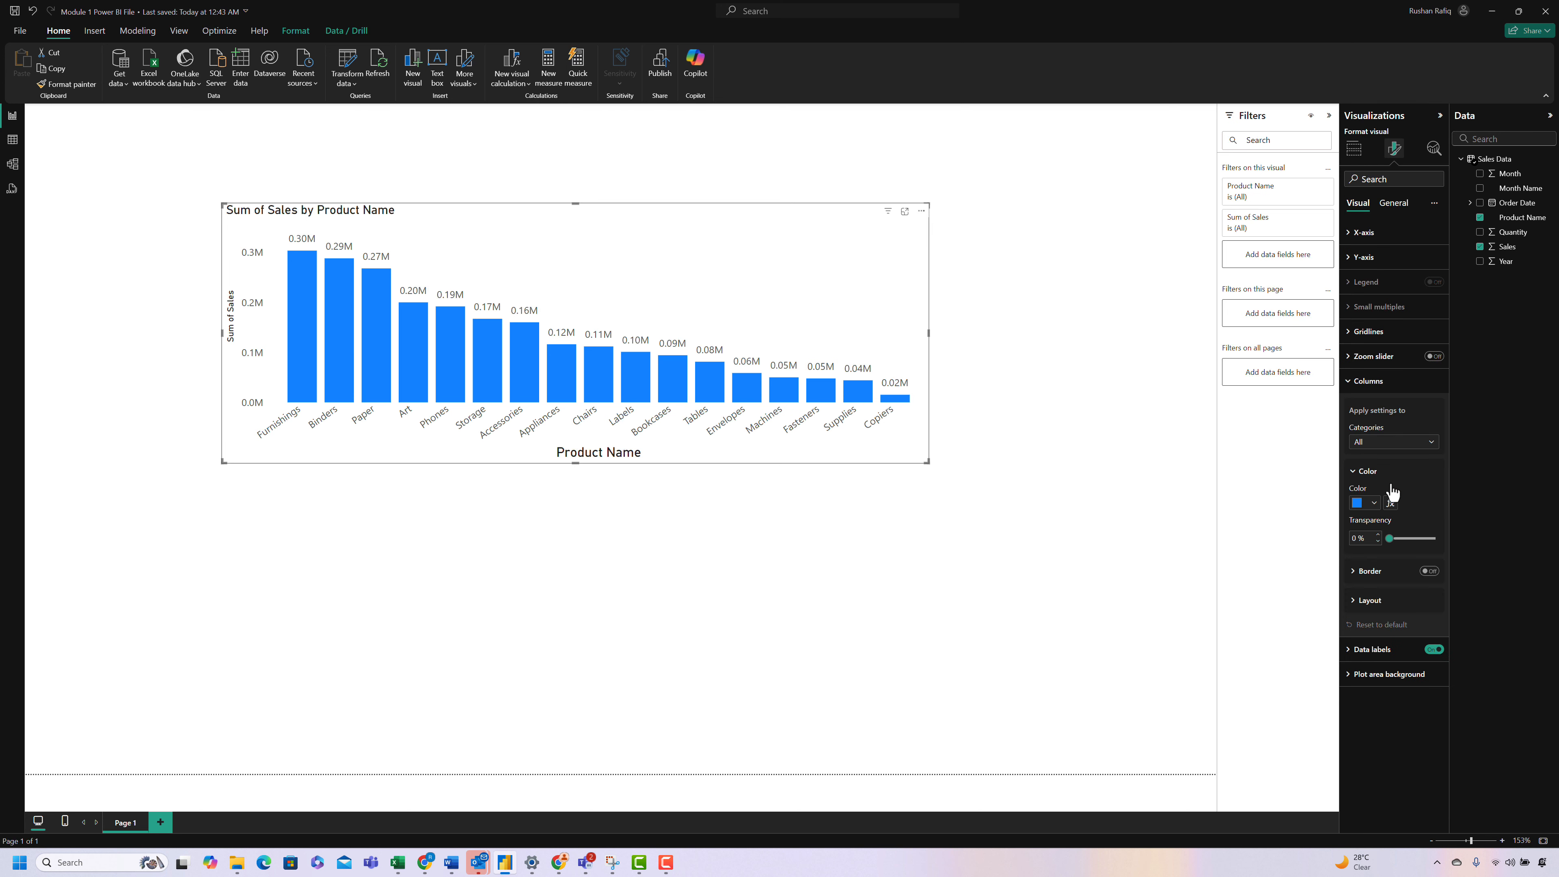
pyautogui.click(1373, 600)
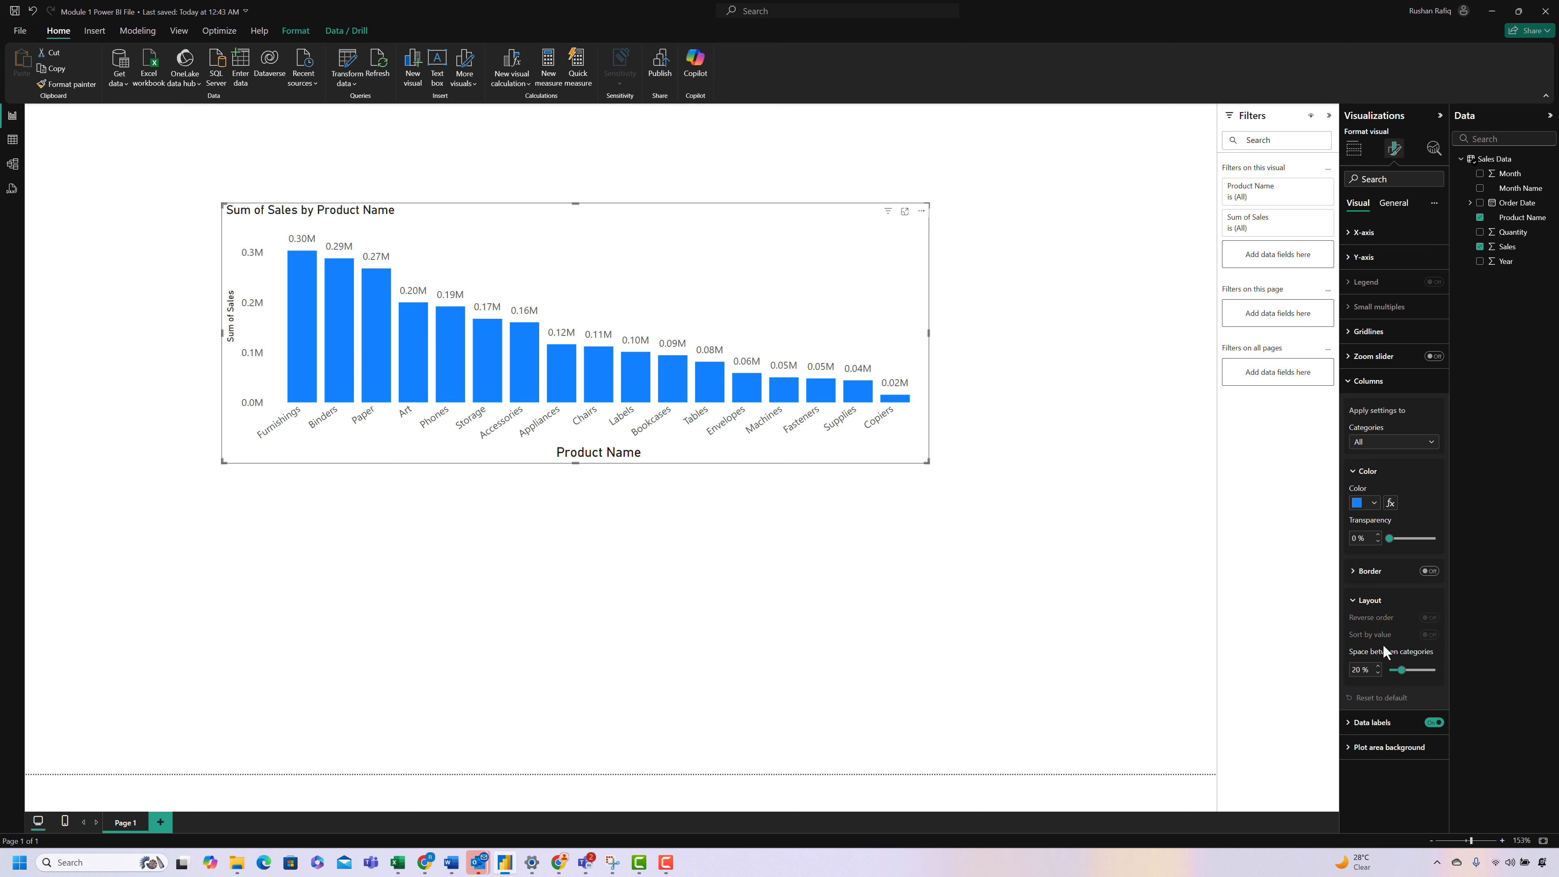
pyautogui.moveTo(1405, 670); pyautogui.dragTo(1409, 670)
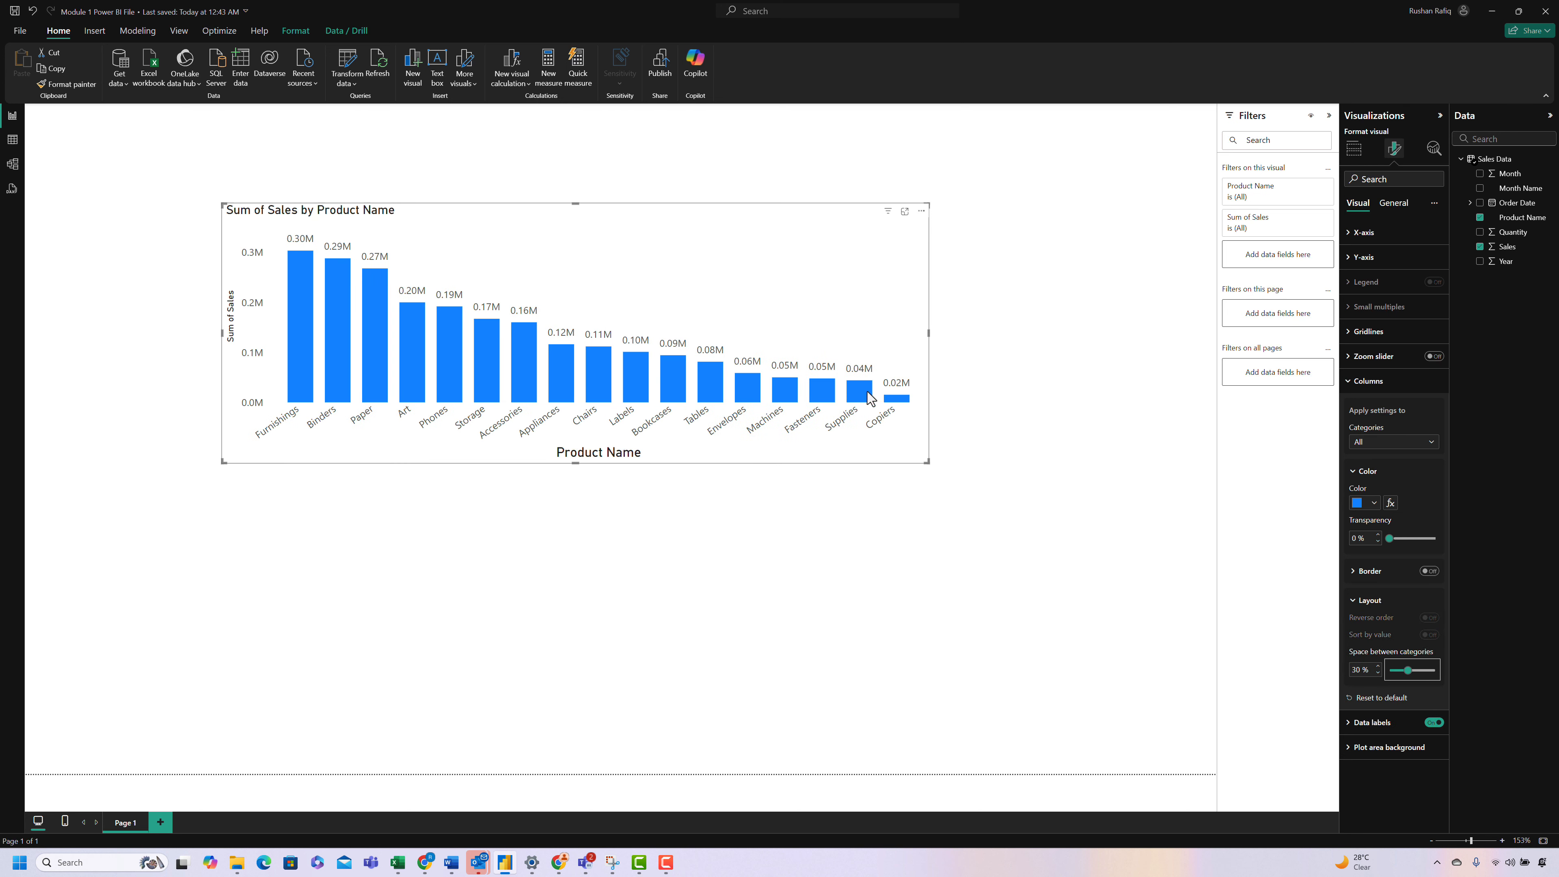
# Step: Move the column chart to the page's upper-right area, shrink it, and shift it slightly down
pyautogui.moveTo(750, 457); pyautogui.dragTo(1015, 390)
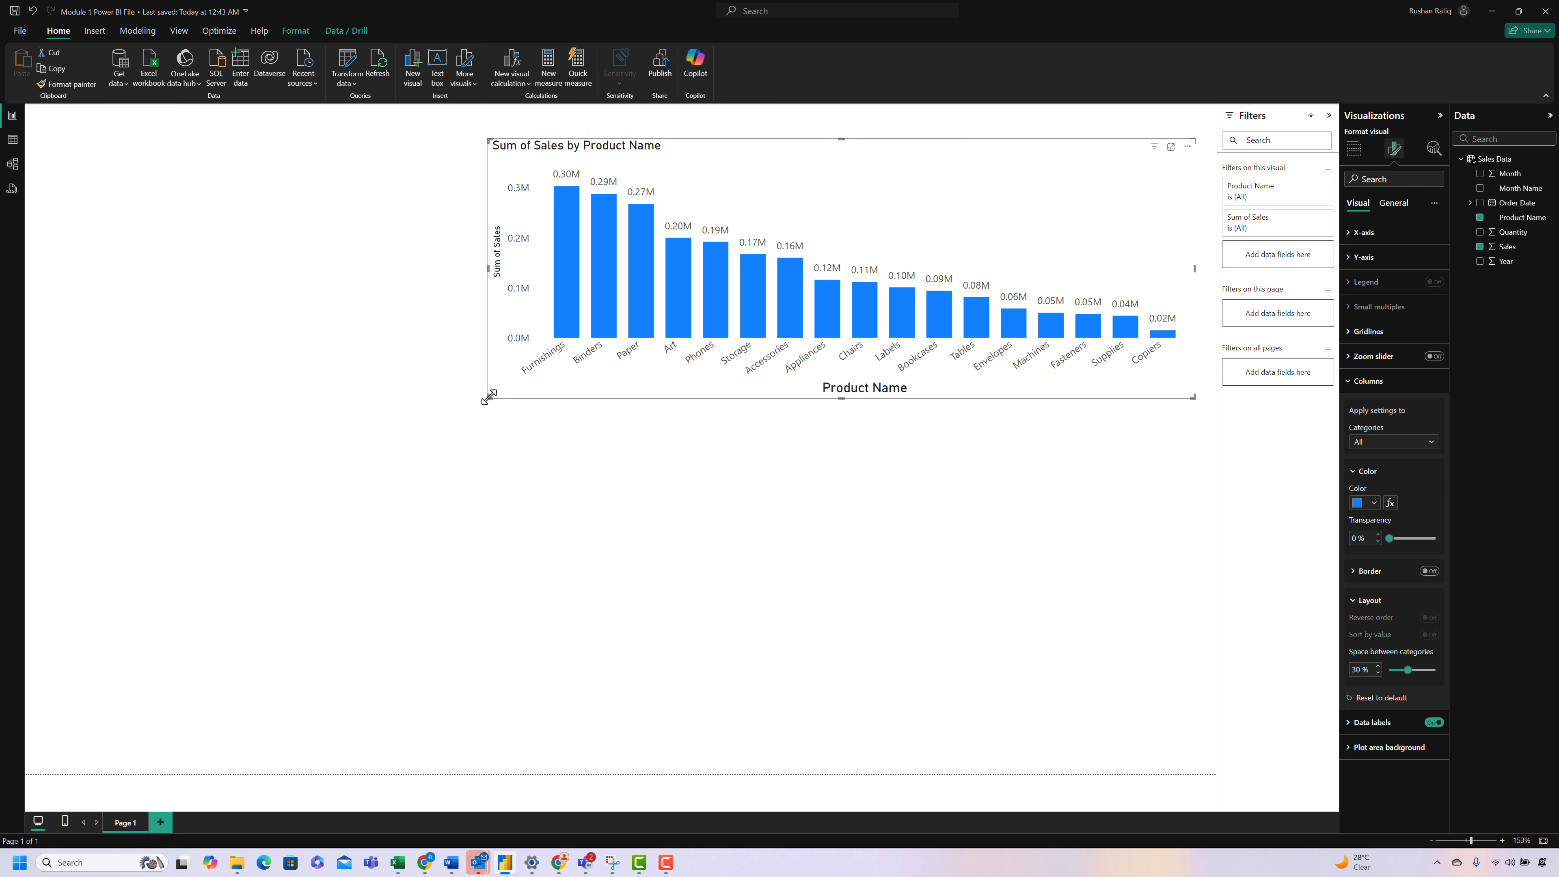
pyautogui.moveTo(488, 397); pyautogui.dragTo(619, 334)
pyautogui.moveTo(751, 325)
pyautogui.mouseDown()
pyautogui.moveTo(751, 534)
pyautogui.moveTo(749, 352)
pyautogui.mouseUp()
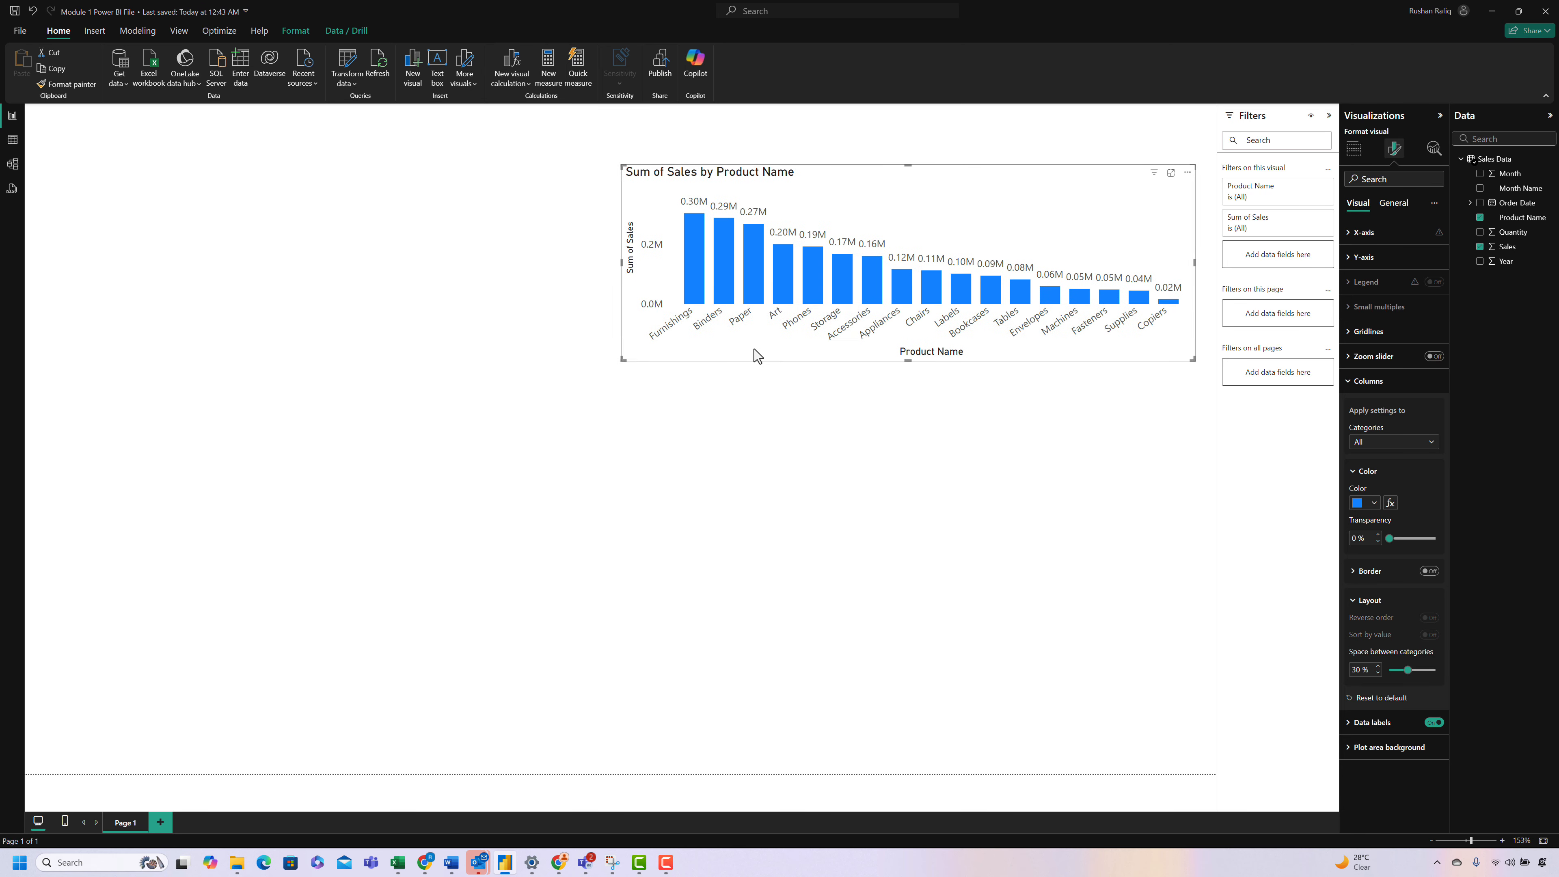
pyautogui.click(746, 446)
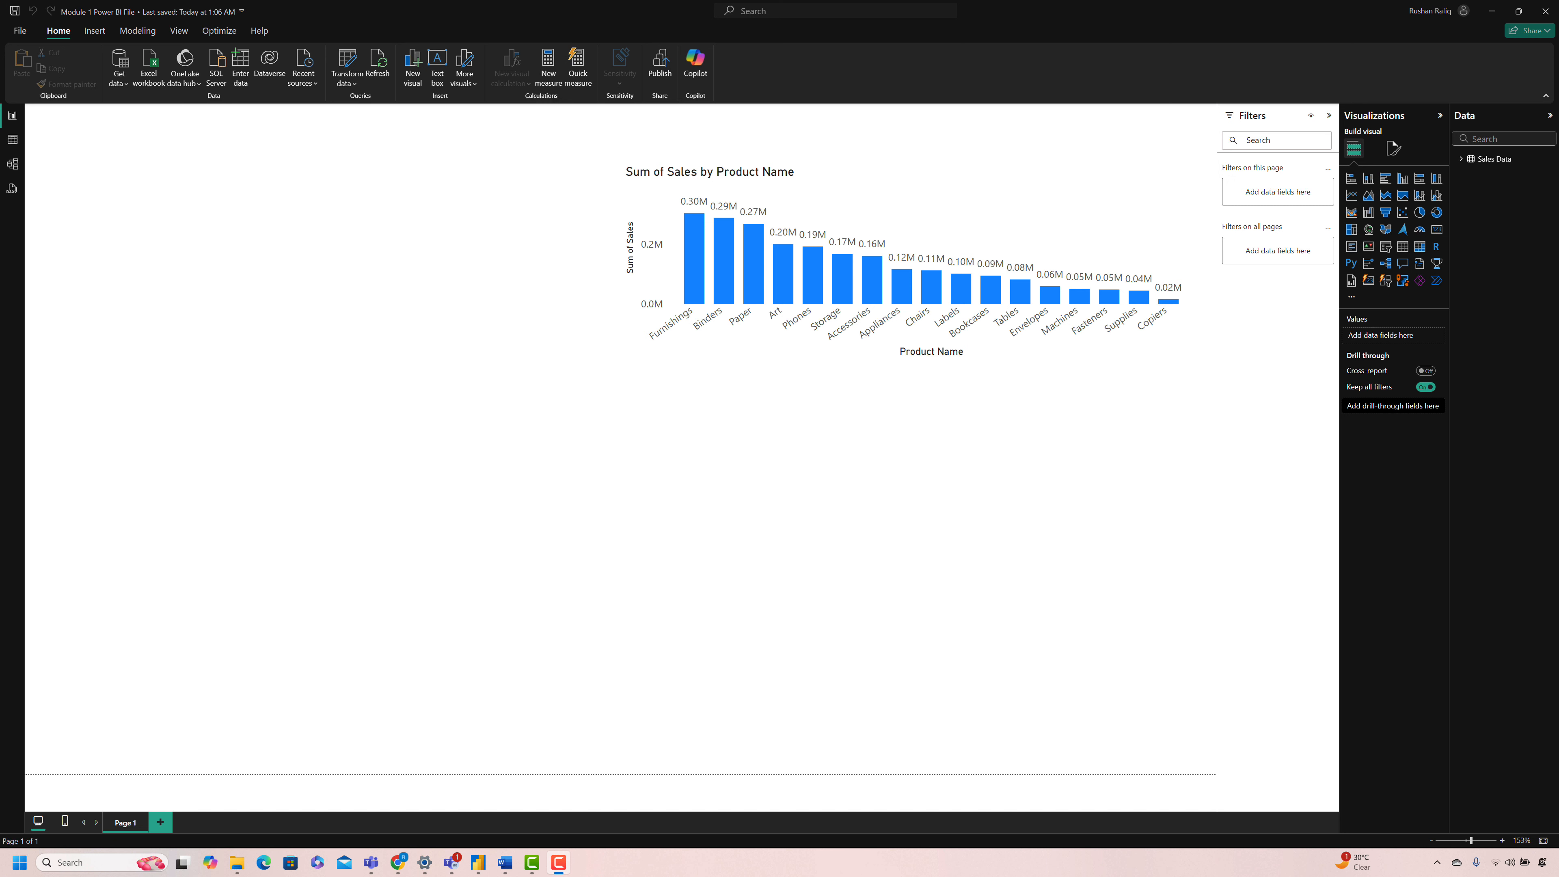
# Step: Add an empty pie chart below the column chart, aligned with its right edge, and make it narrower
pyautogui.click(1419, 211)
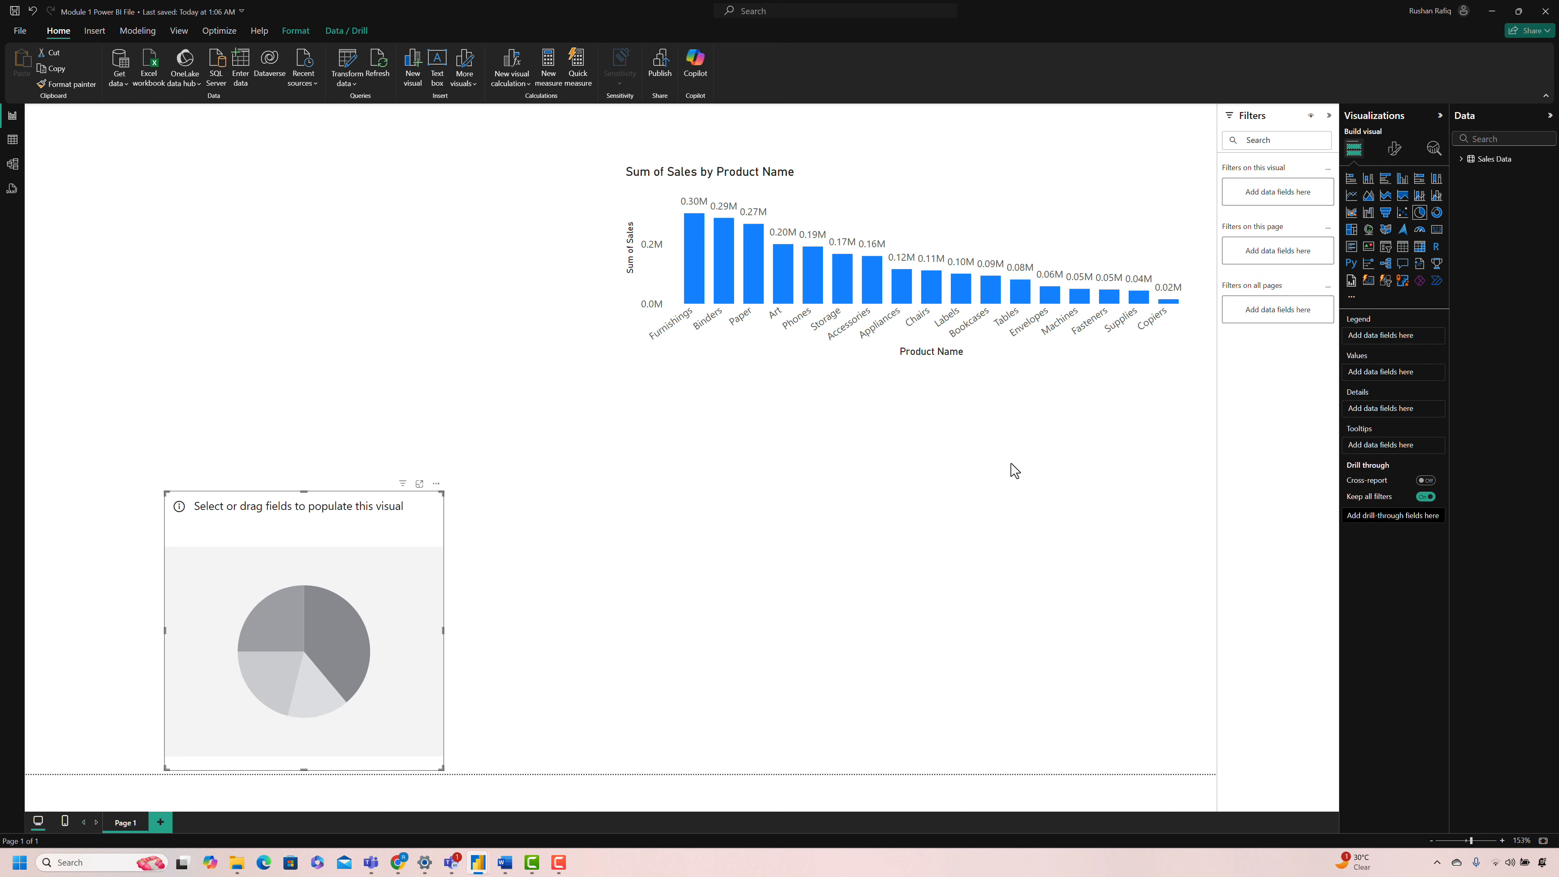
pyautogui.moveTo(387, 562); pyautogui.dragTo(1121, 496)
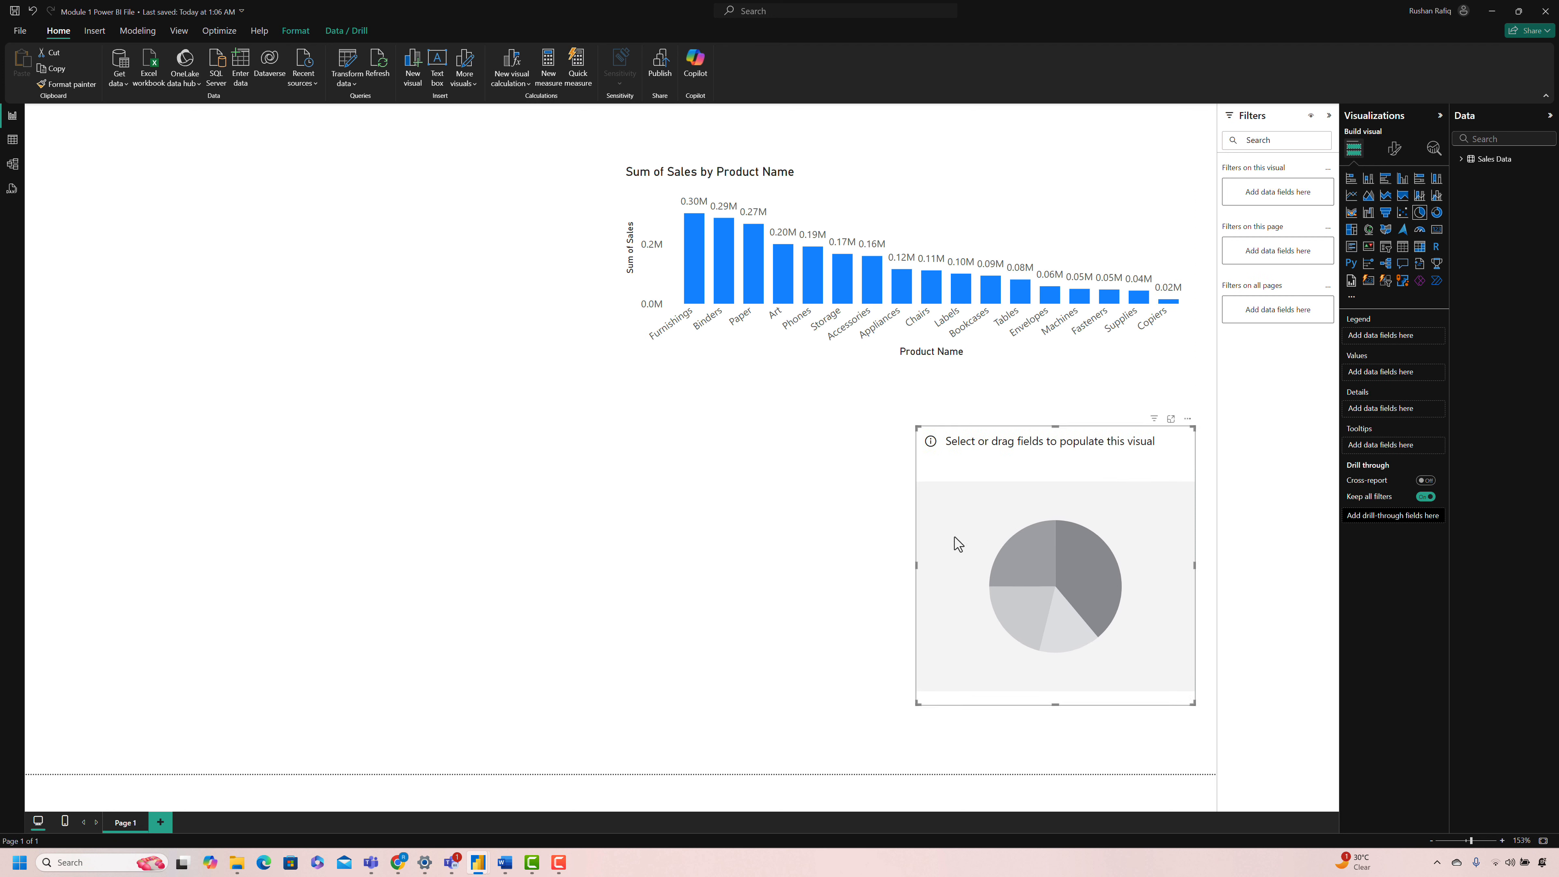
pyautogui.moveTo(916, 563); pyautogui.dragTo(1005, 562)
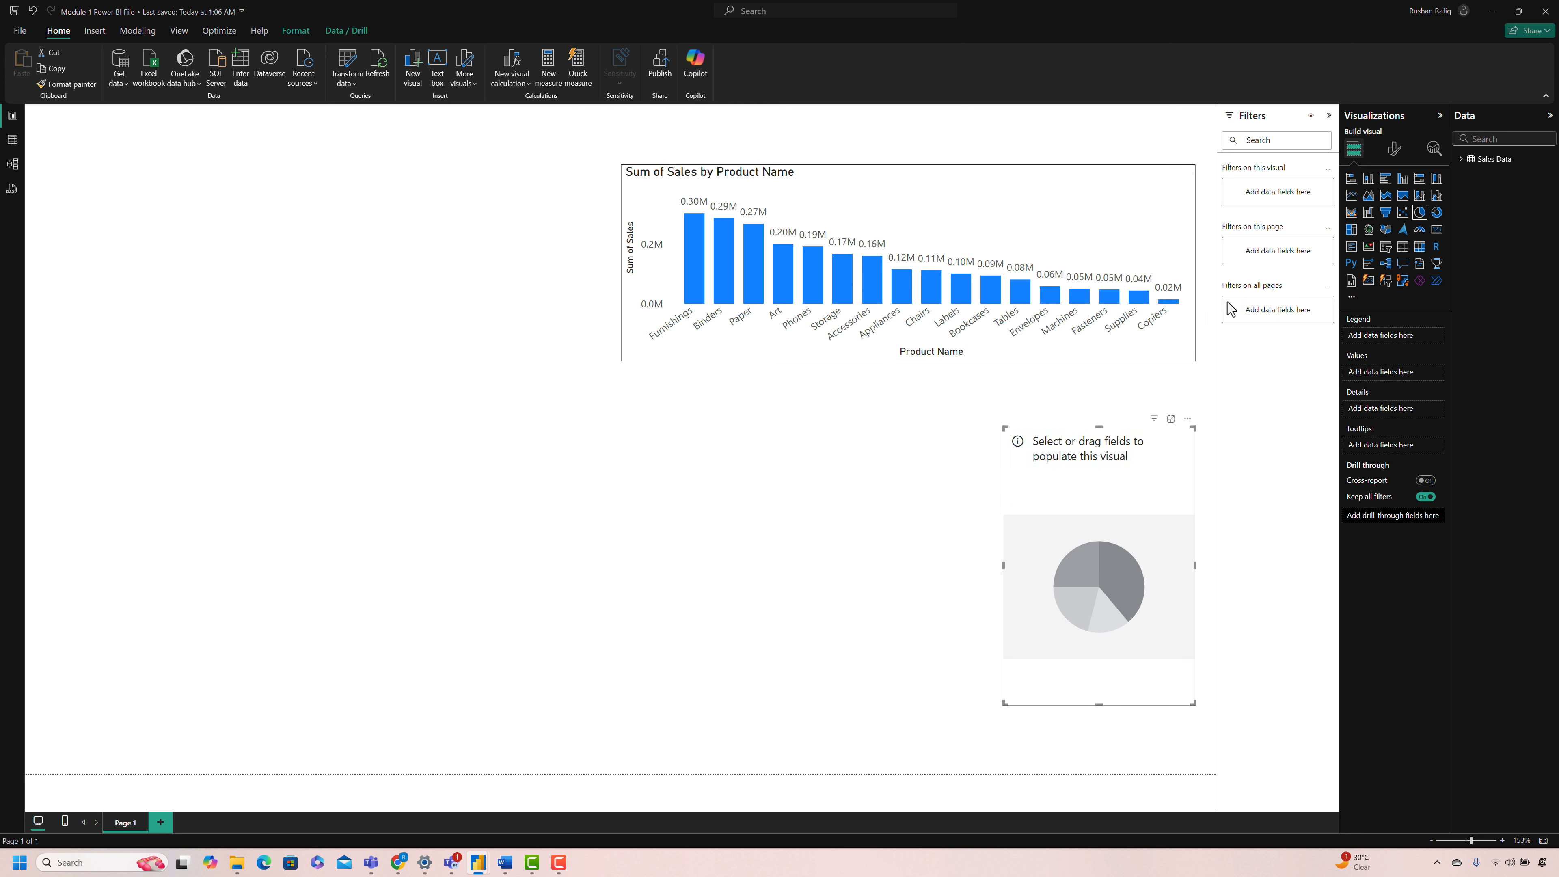
pyautogui.press('Escape')
# Step: Add an empty line chart directly beside the pie chart and widen it to the column chart's left edge
pyautogui.click(1351, 196)
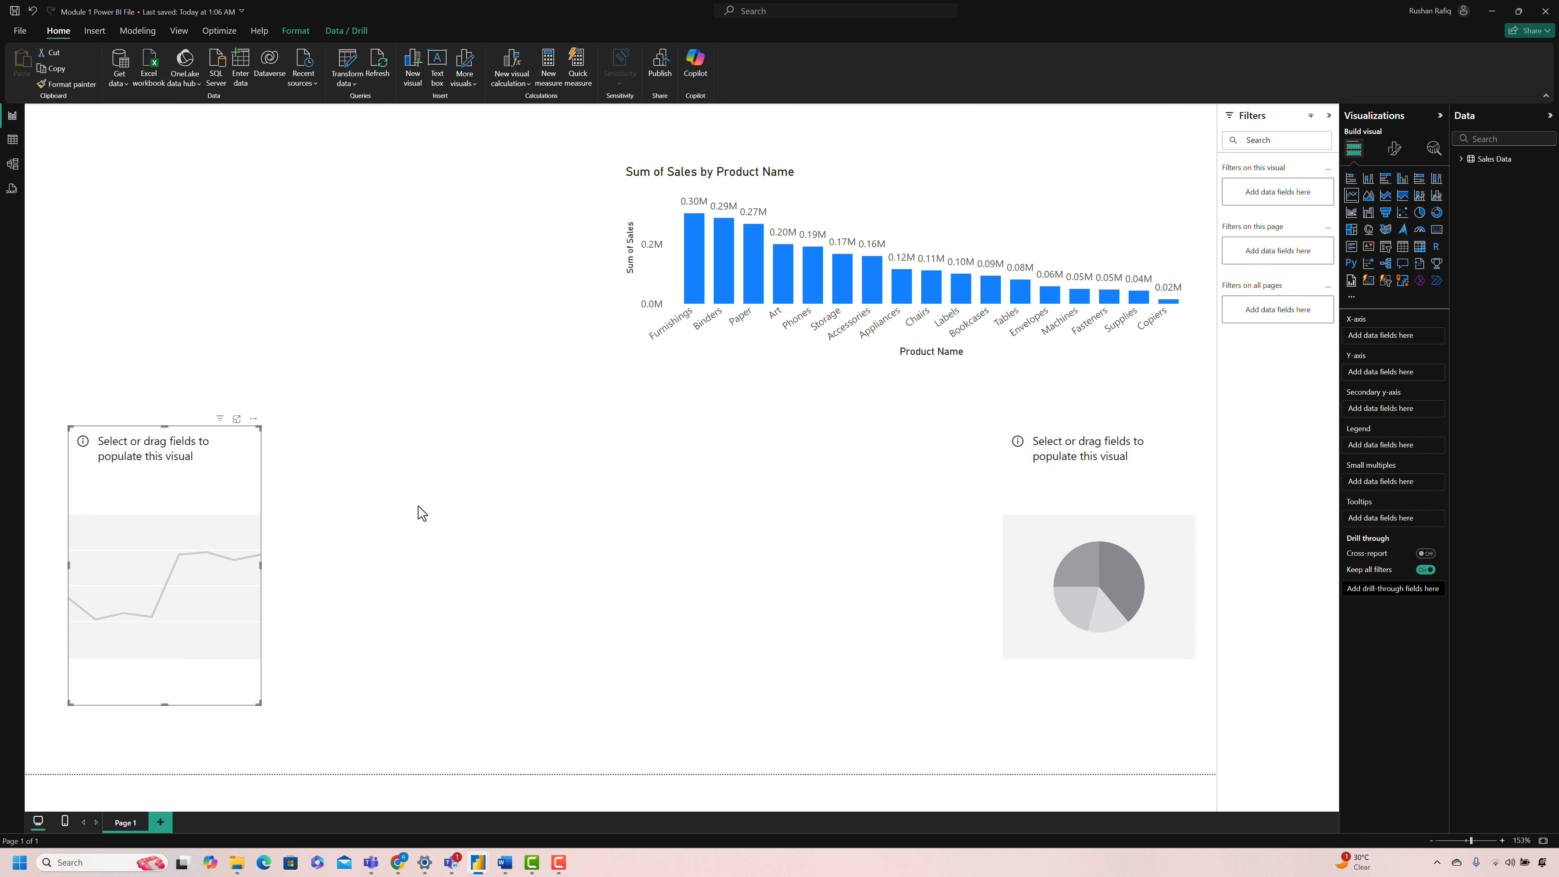
pyautogui.moveTo(252, 524); pyautogui.dragTo(951, 522)
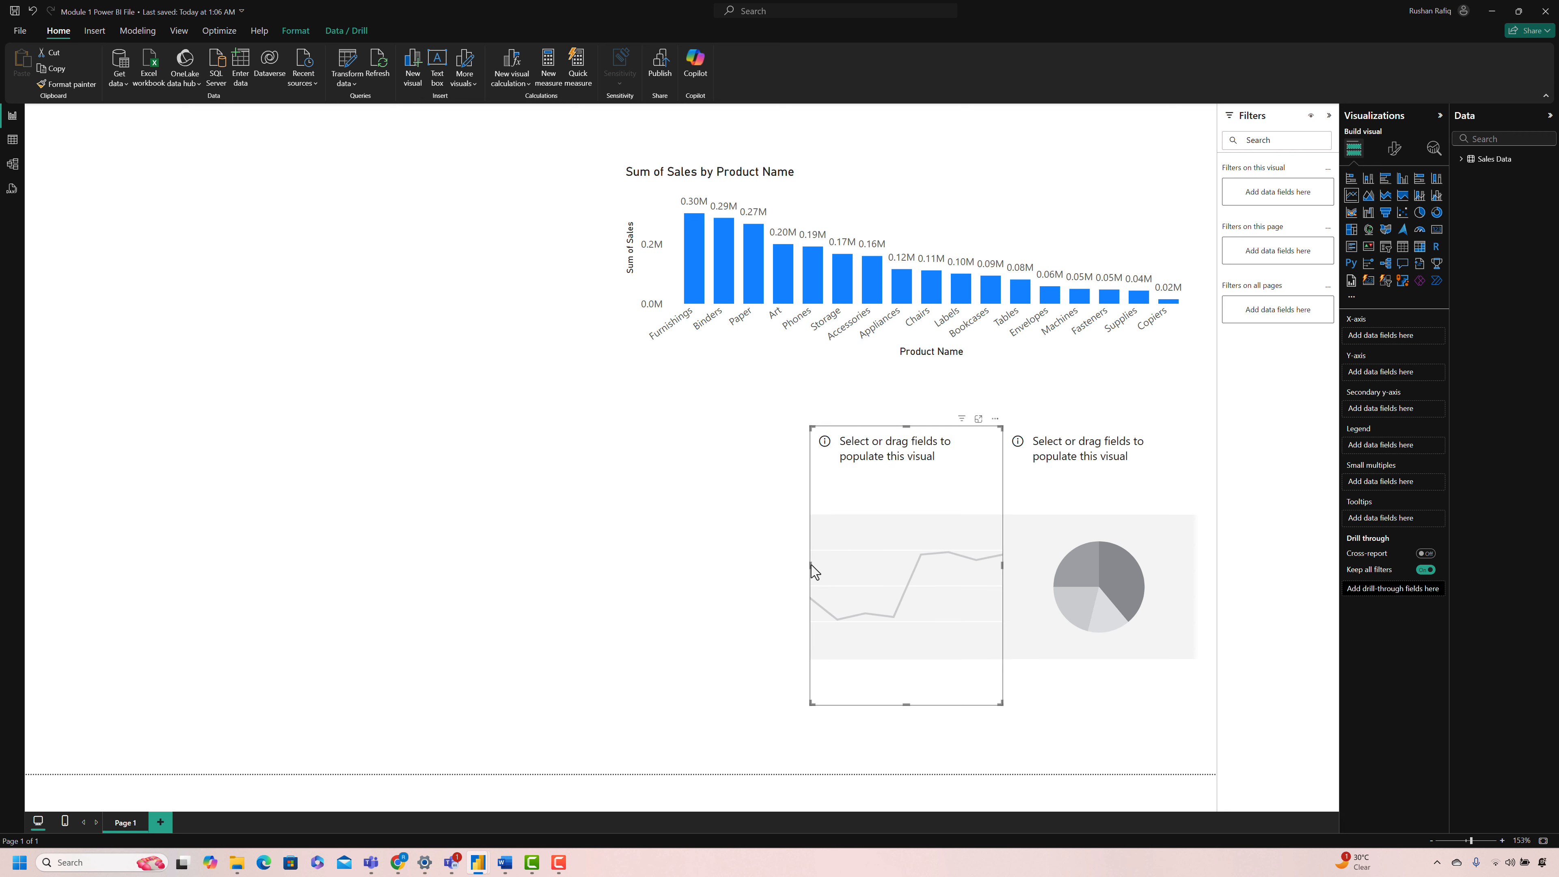
pyautogui.moveTo(810, 565); pyautogui.dragTo(620, 562)
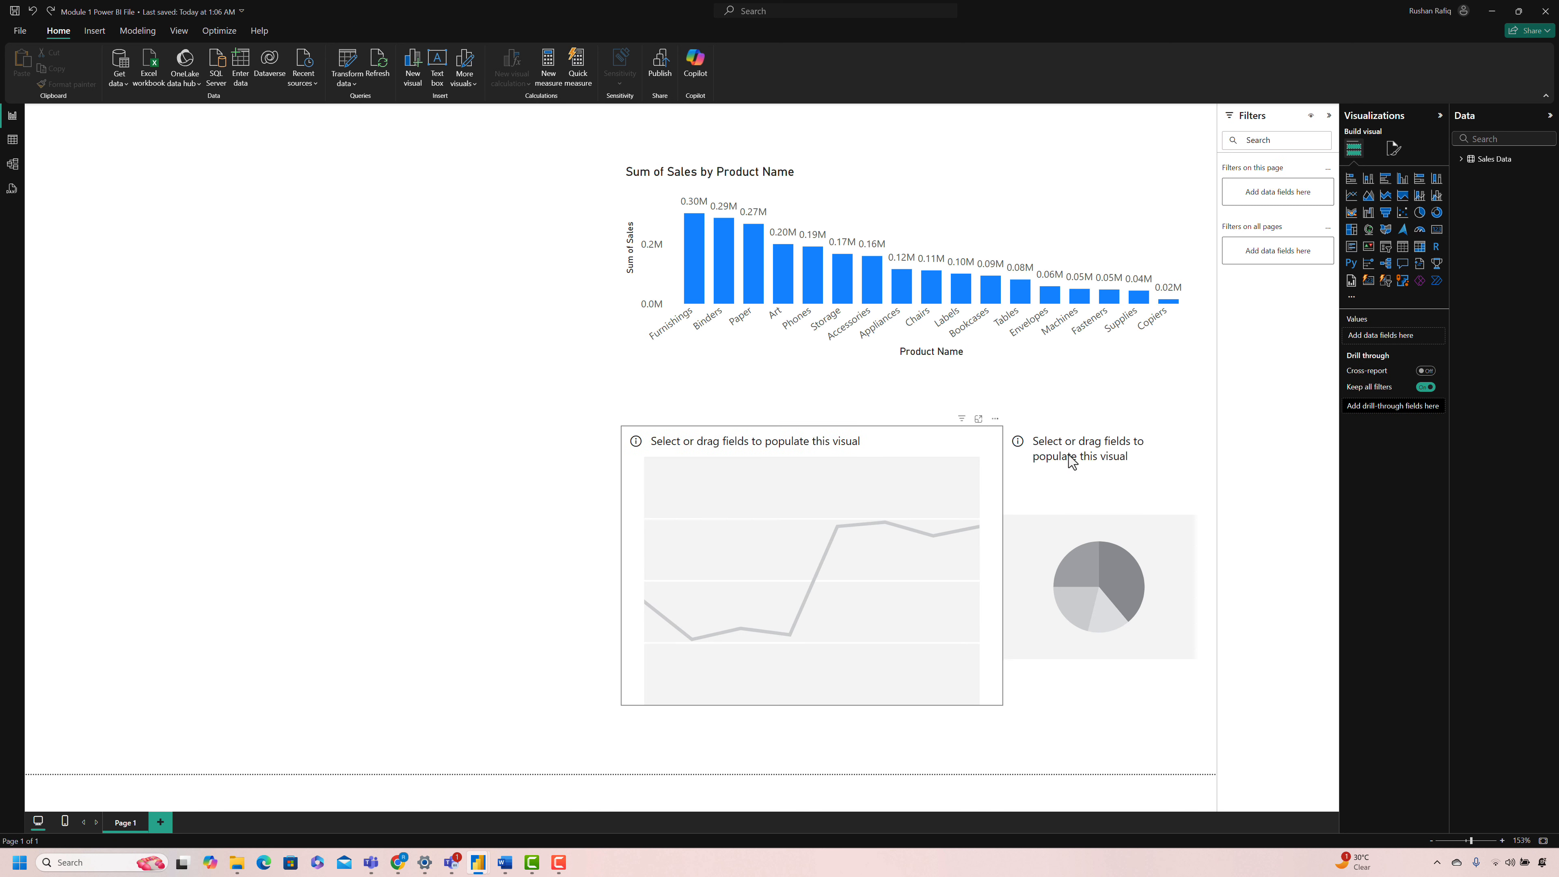
# Step: Add an empty matrix visual beside the column chart and resize it to reach down to the line chart's lower edge
pyautogui.click(1419, 247)
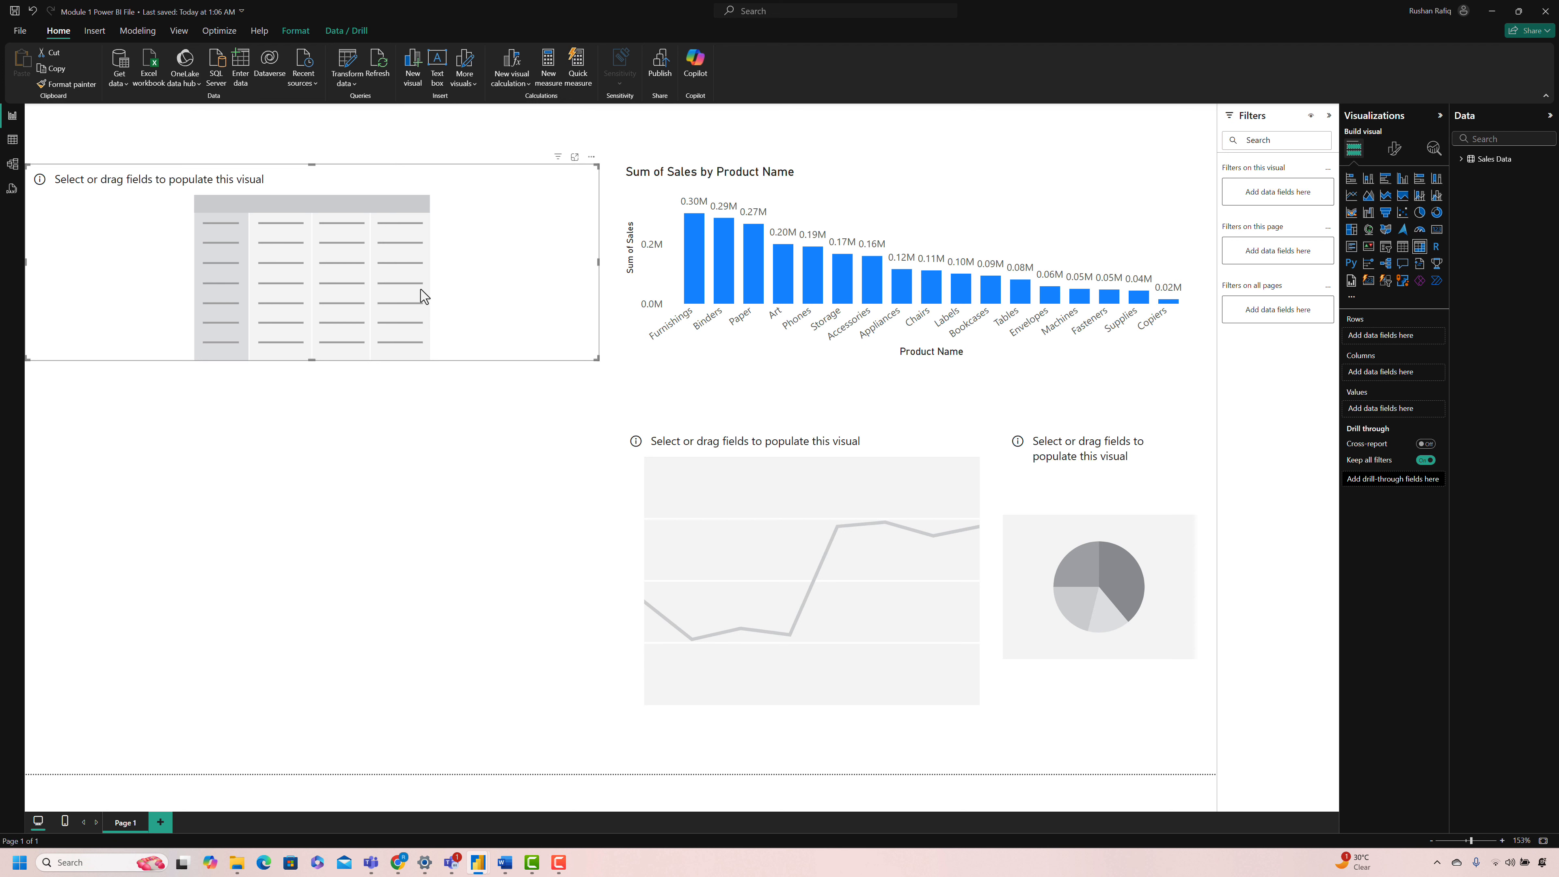
pyautogui.moveTo(422, 289); pyautogui.dragTo(428, 288)
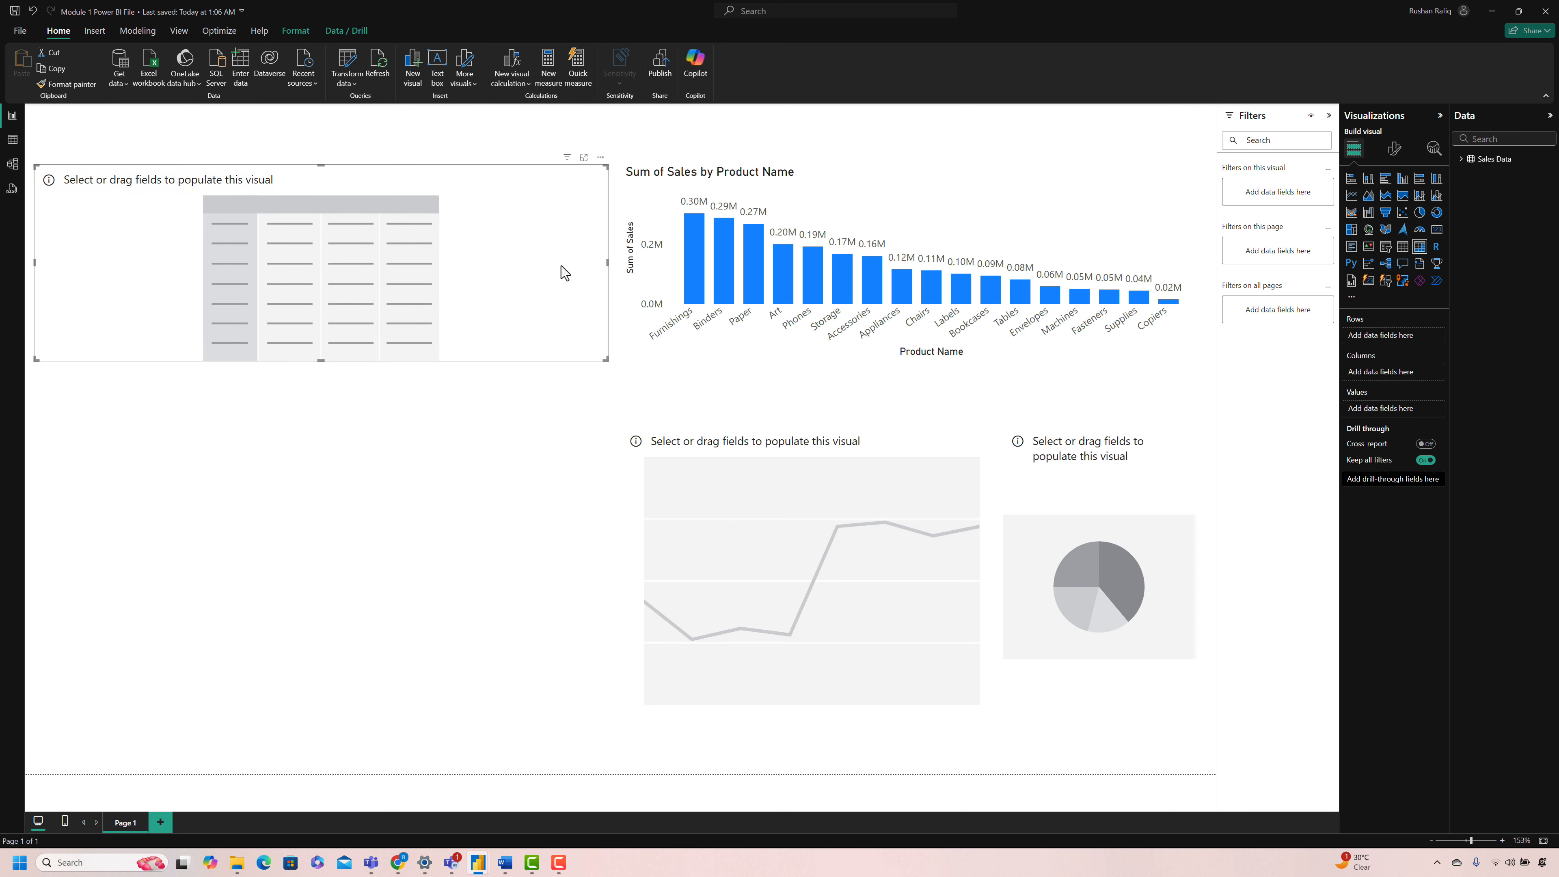
pyautogui.moveTo(606, 260); pyautogui.dragTo(594, 269)
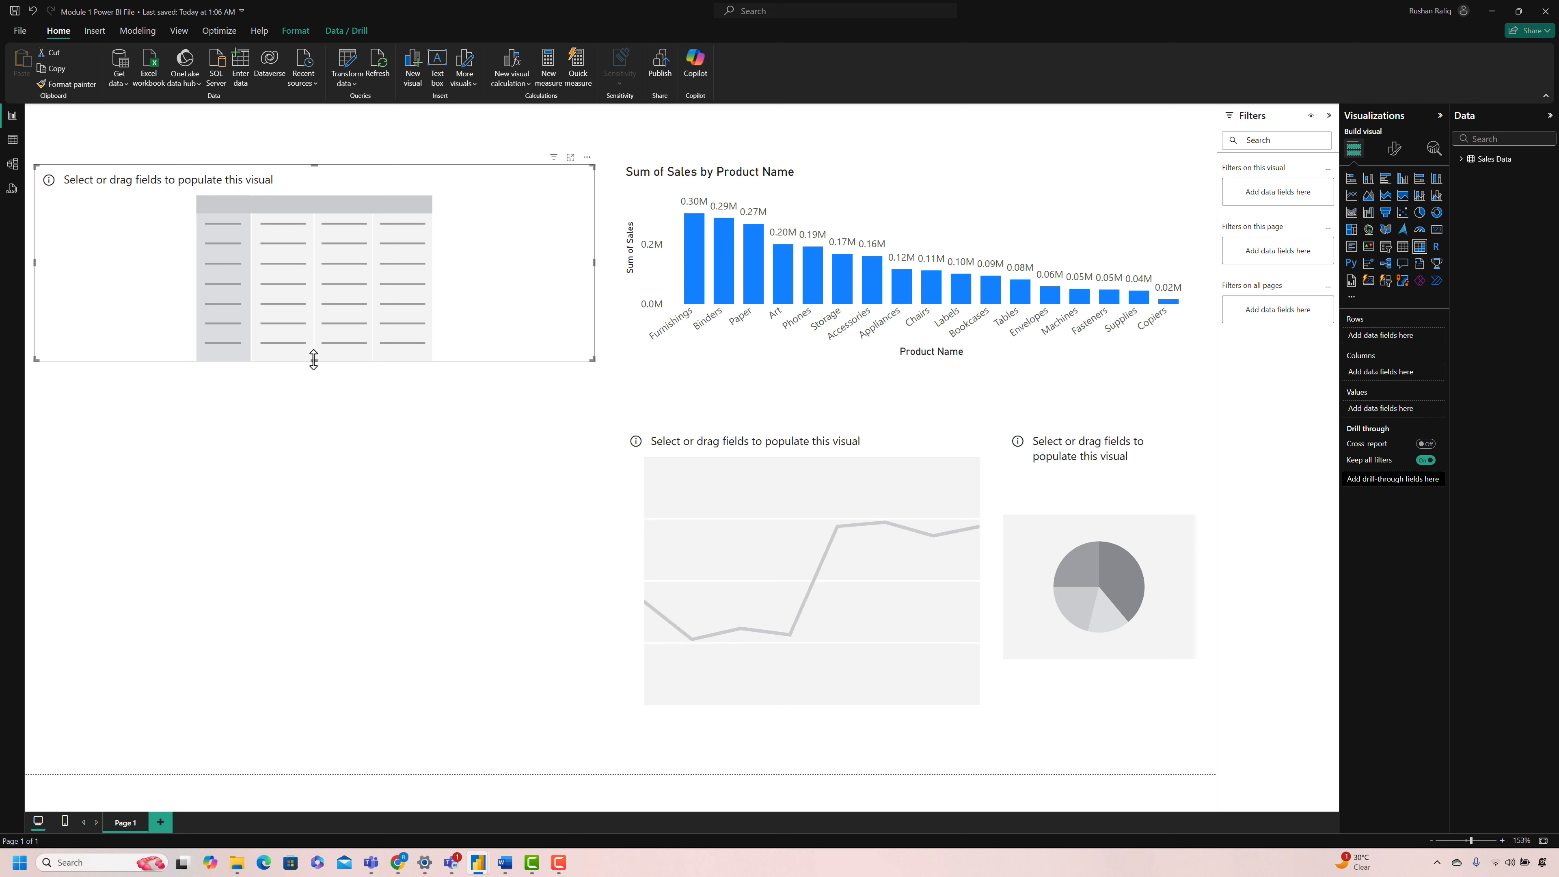
pyautogui.moveTo(314, 359); pyautogui.dragTo(290, 707)
pyautogui.moveTo(34, 438); pyautogui.dragTo(53, 442)
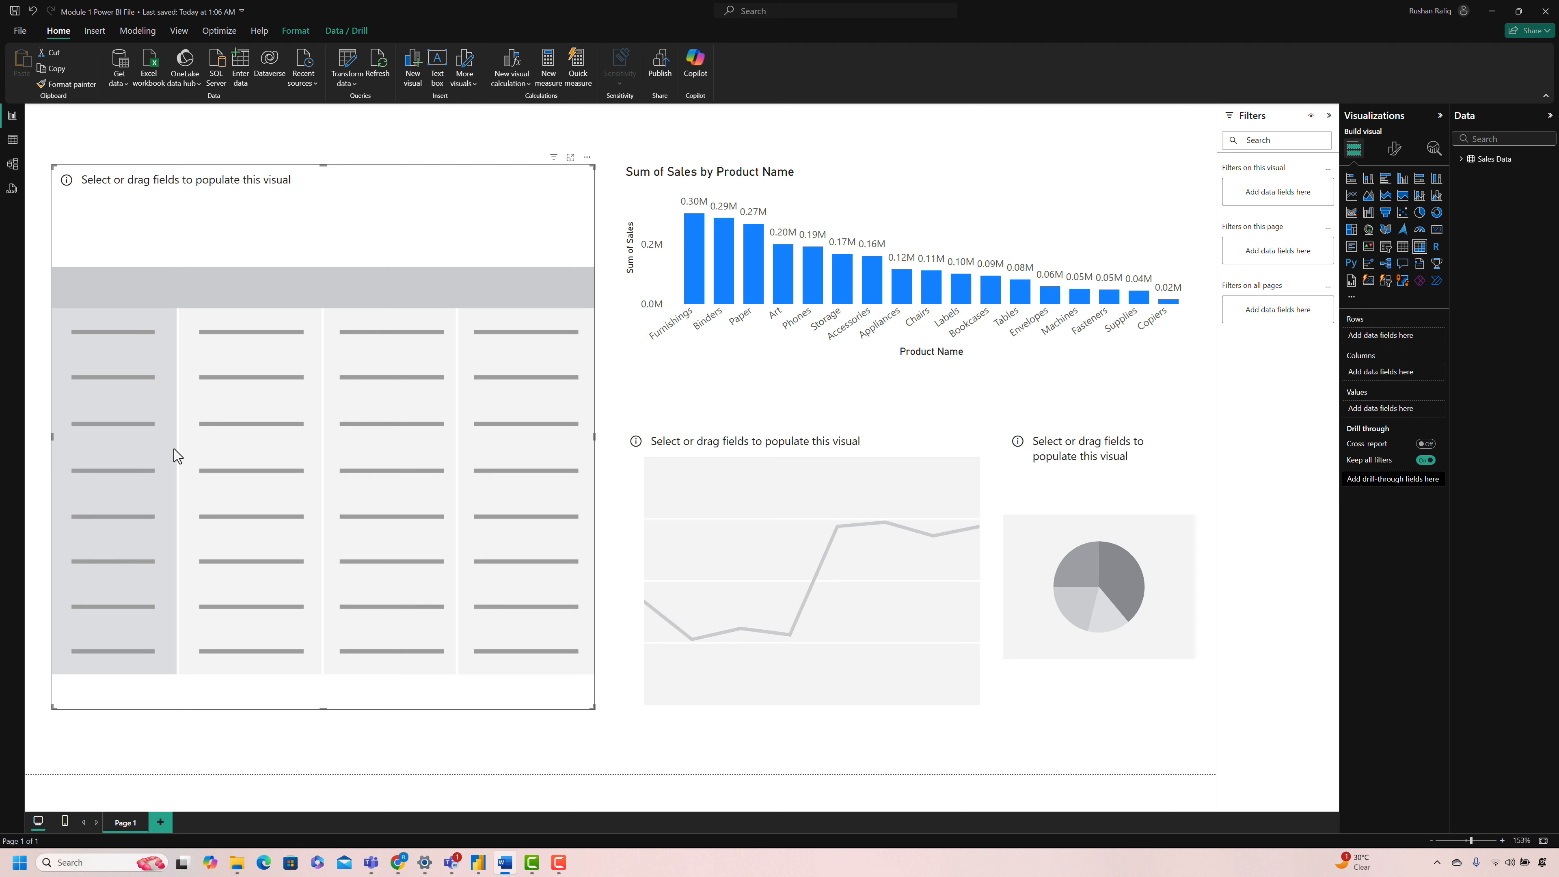
# Step: Populate the pie chart with Product Name as the legend and Sales as the values
pyautogui.click(1028, 579)
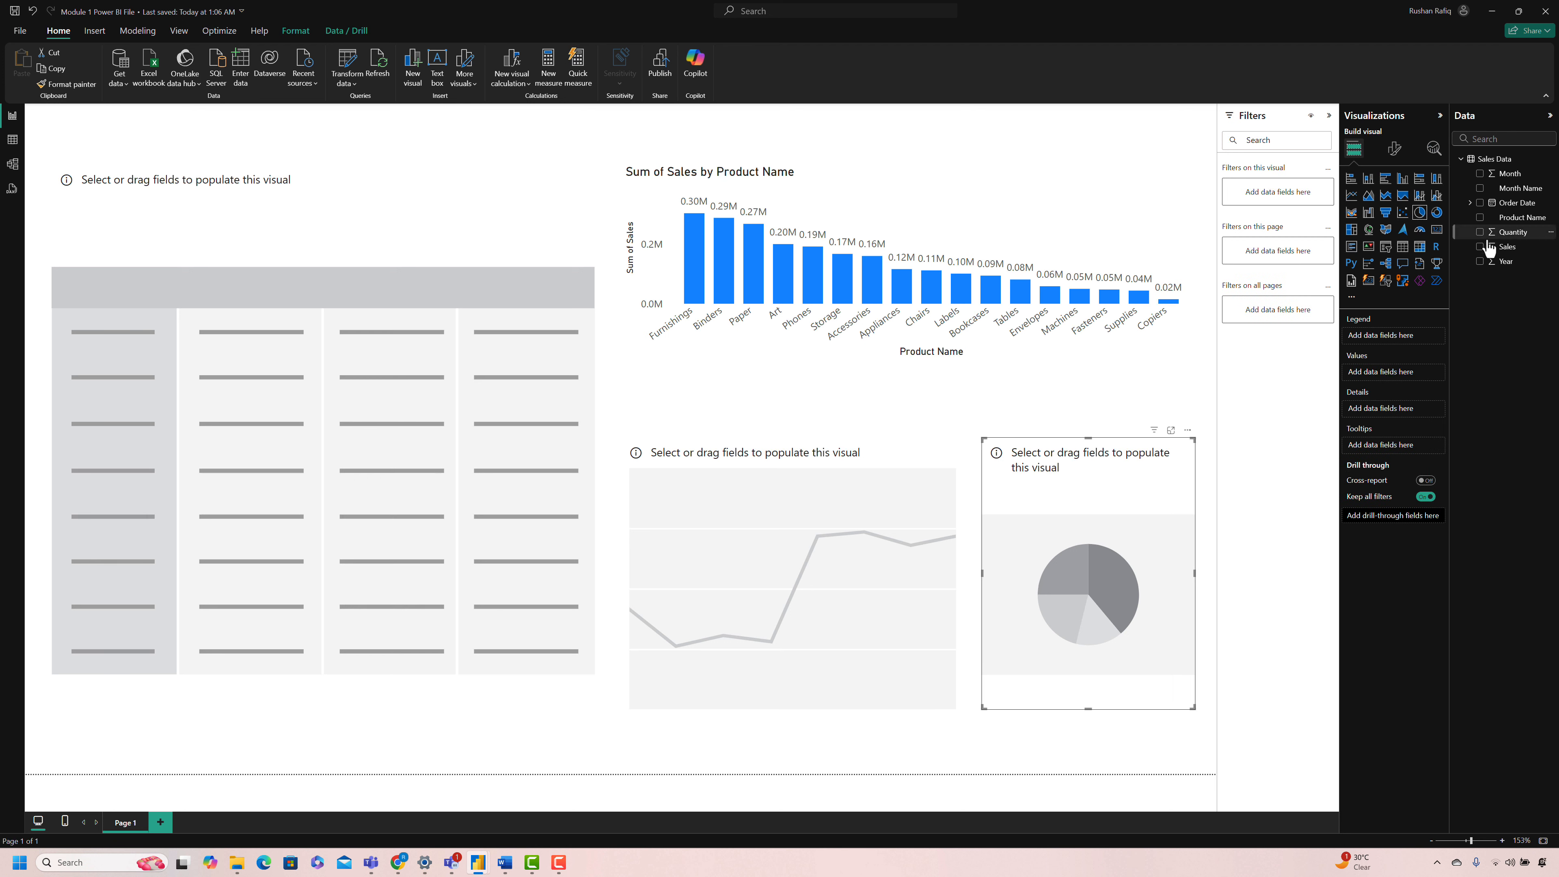
pyautogui.moveTo(1513, 222); pyautogui.dragTo(1406, 336)
pyautogui.moveTo(1507, 247); pyautogui.dragTo(1392, 378)
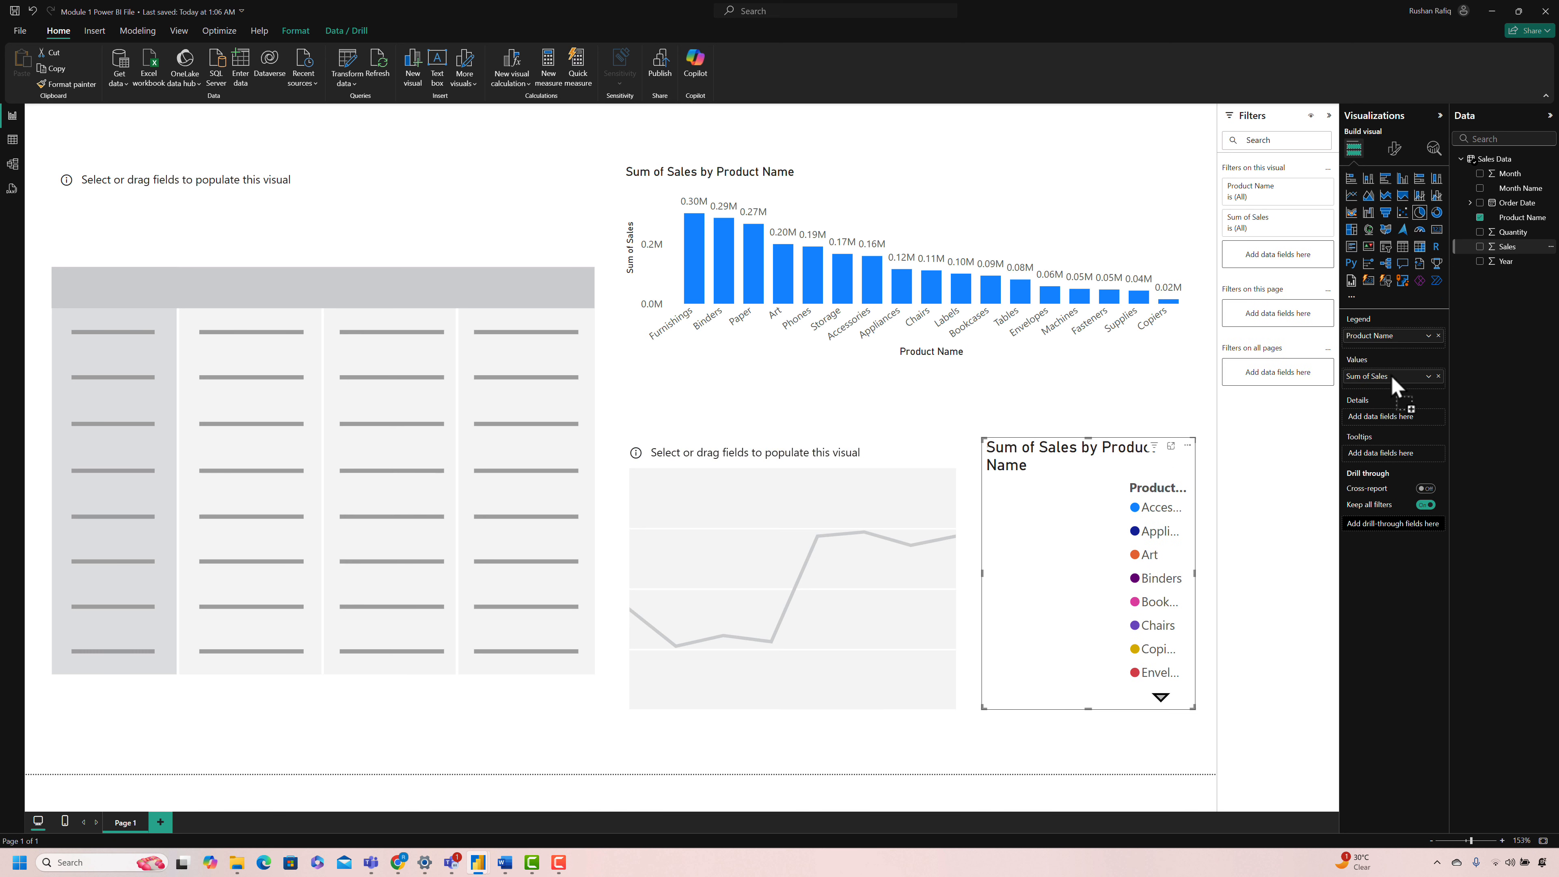
# Step: Populate the line chart with Month Name on the X-axis and Sales on the Y-axis
pyautogui.click(759, 582)
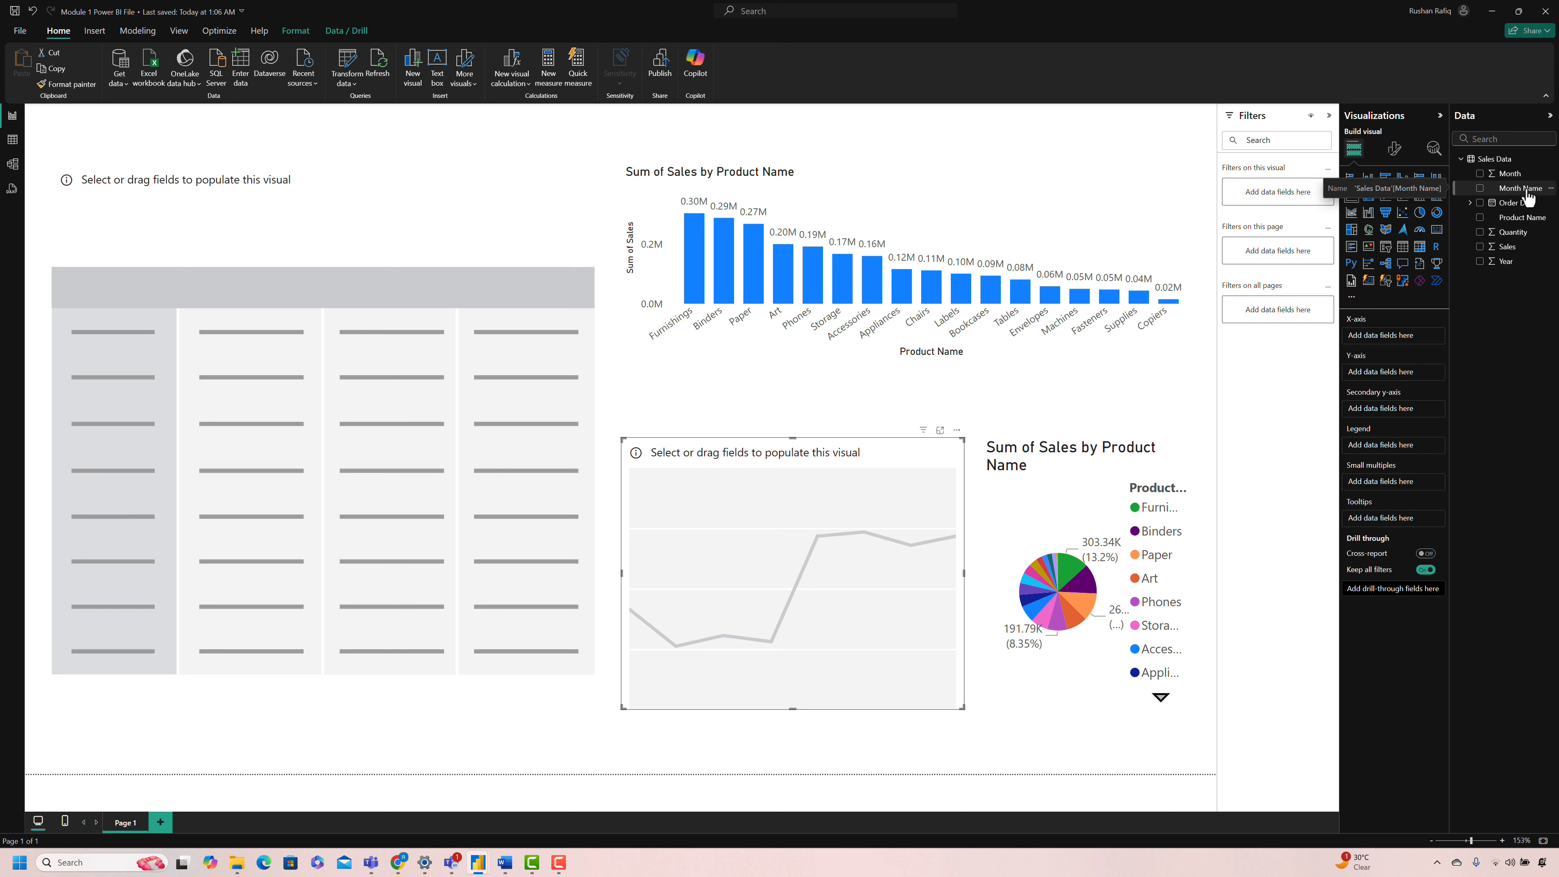
pyautogui.moveTo(1526, 197); pyautogui.dragTo(1409, 350)
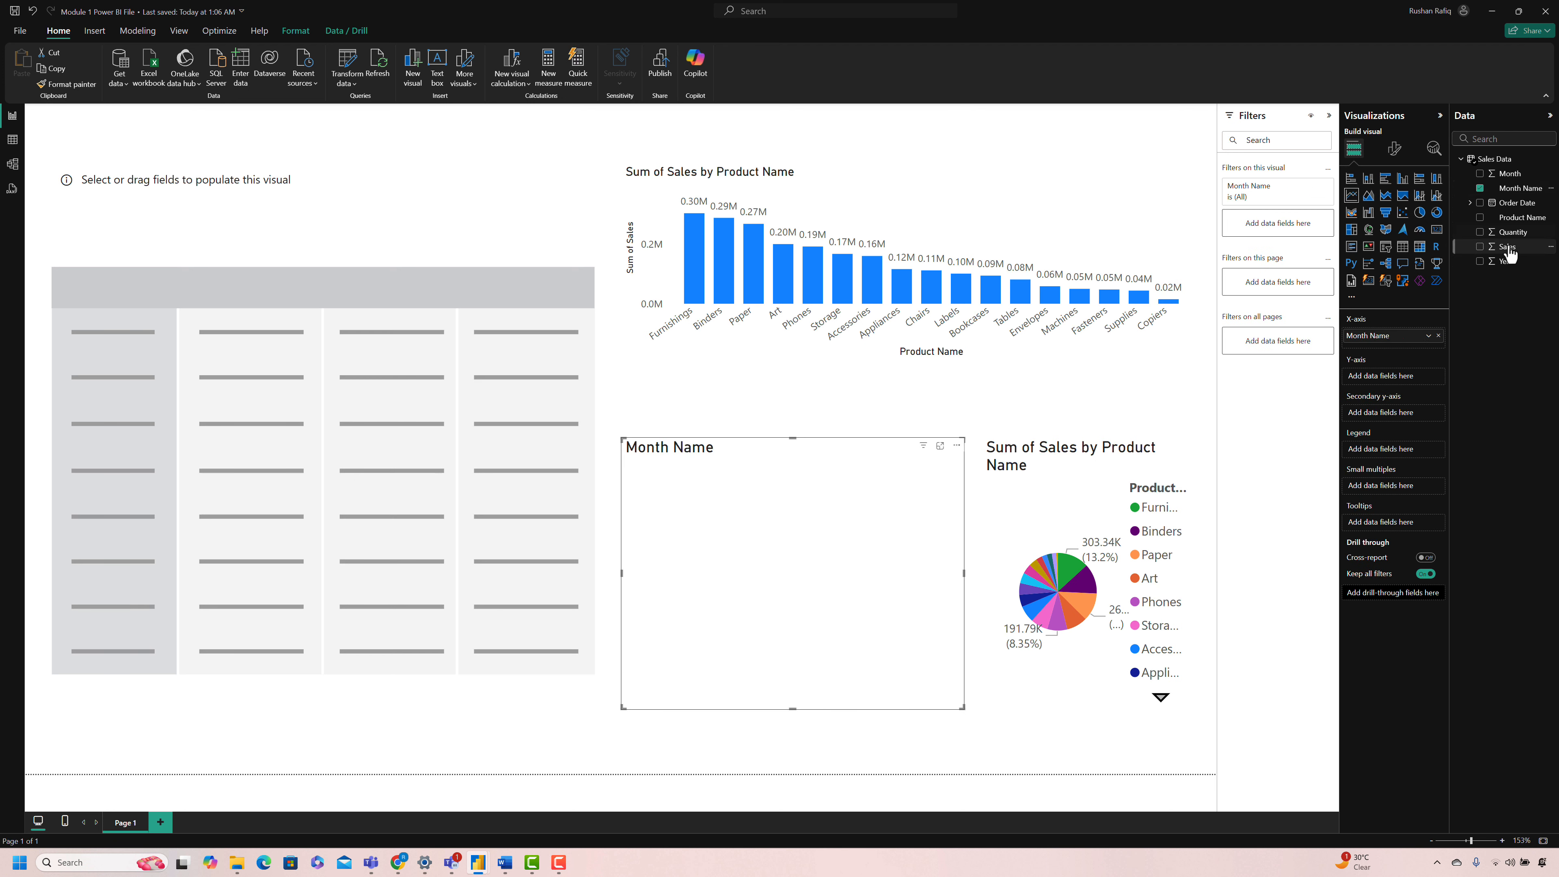
pyautogui.moveTo(1505, 247); pyautogui.dragTo(1395, 378)
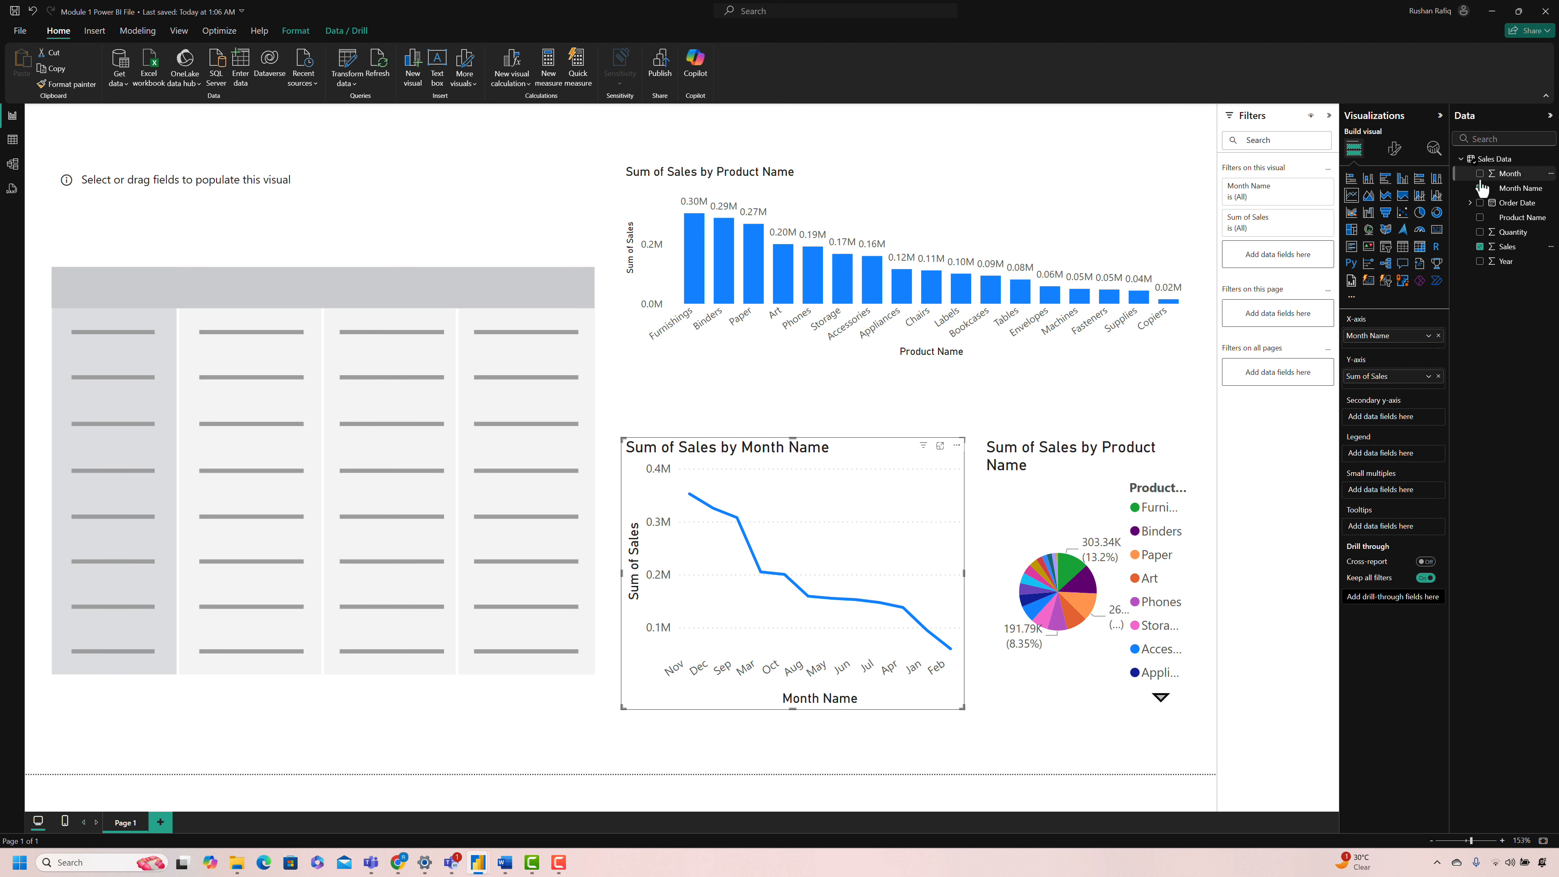
# Step: Sort the Month Name column by Month so the line chart follows calendar order
pyautogui.click(1513, 188)
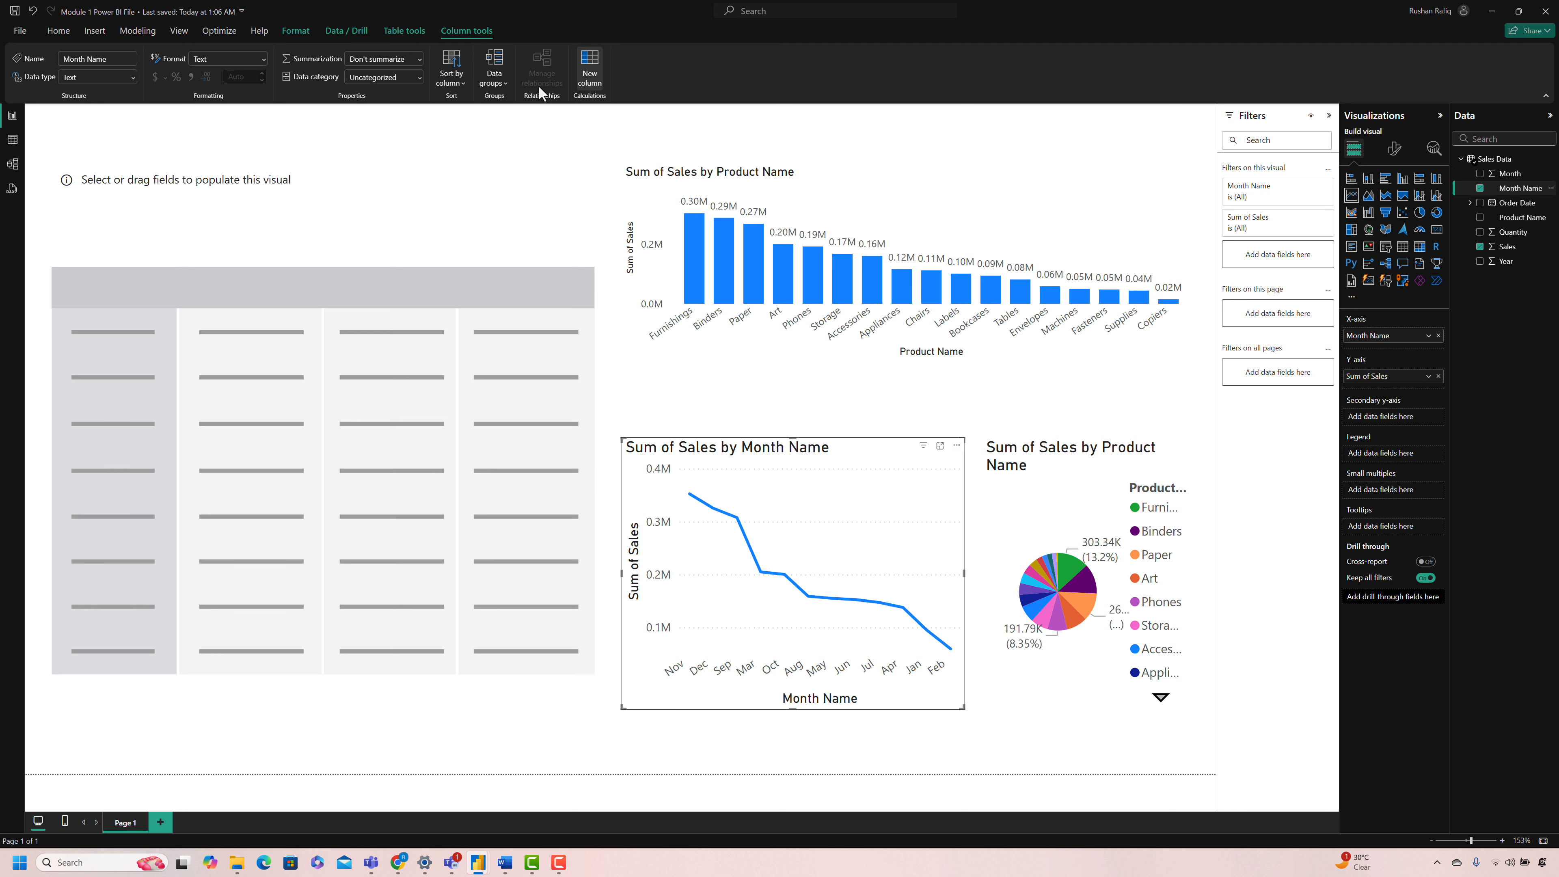
pyautogui.click(444, 84)
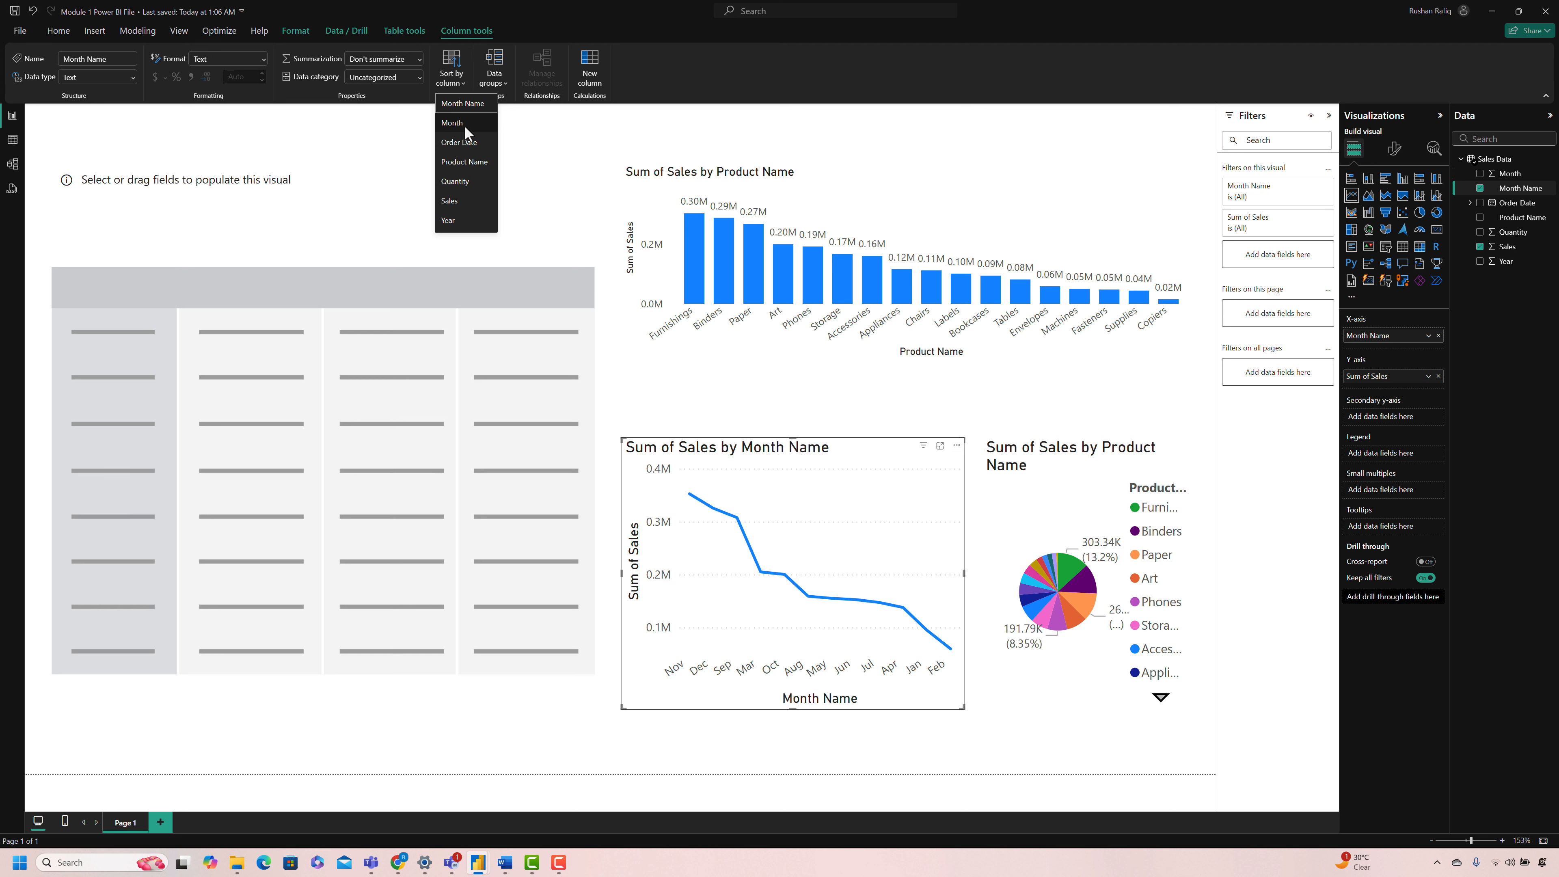
pyautogui.click(464, 125)
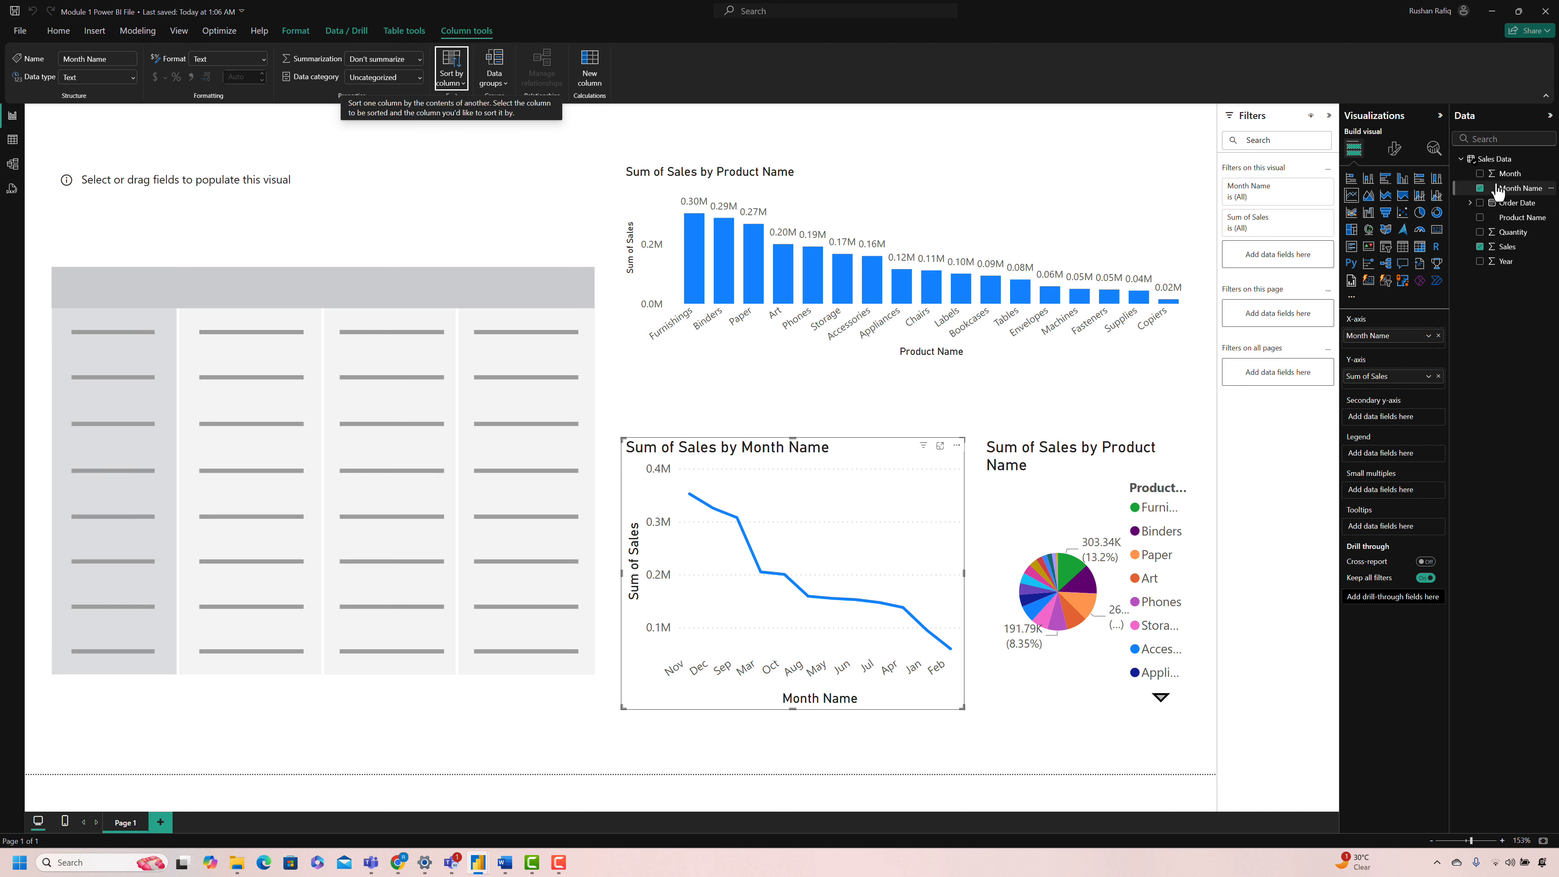
pyautogui.click(1479, 188)
pyautogui.click(1480, 188)
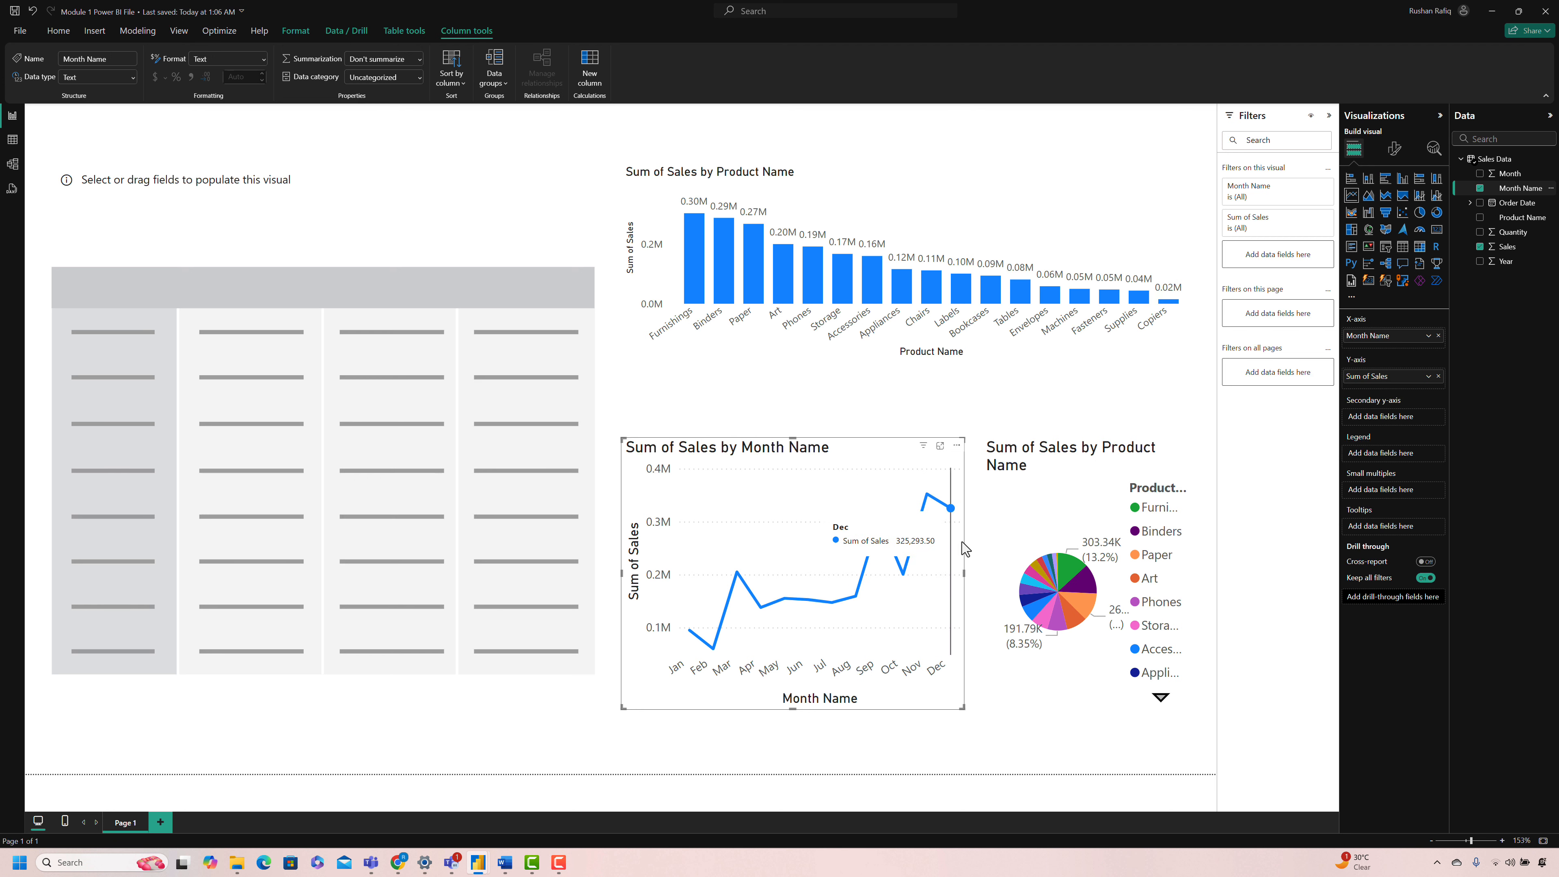
# Step: Populate the matrix with Month Name as rows, Year as columns and Sales as values
pyautogui.click(286, 700)
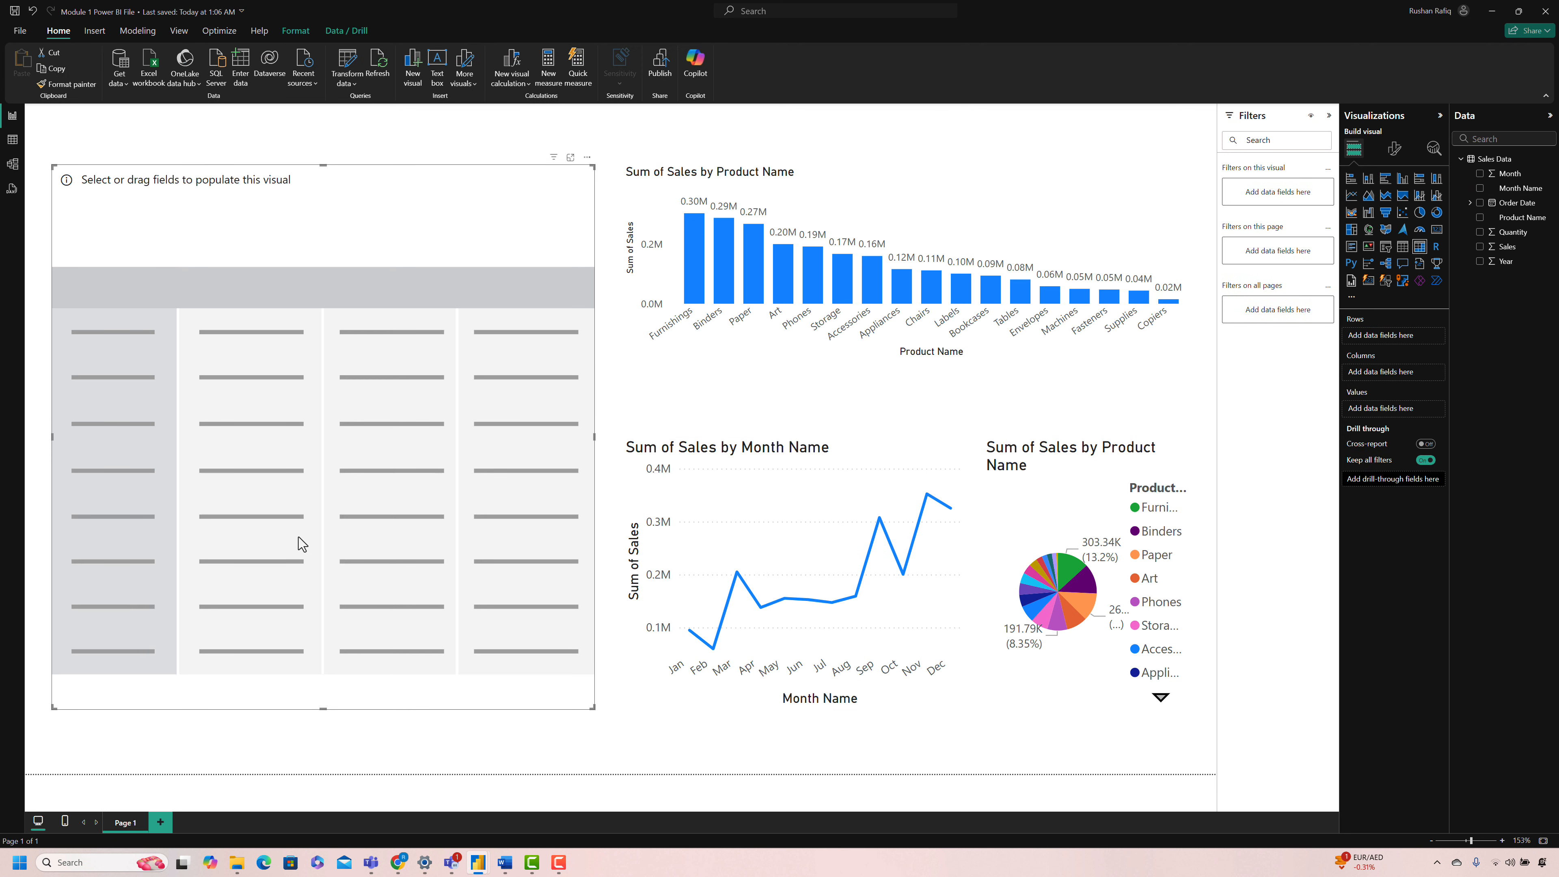
pyautogui.moveTo(1515, 188); pyautogui.dragTo(1390, 340)
pyautogui.moveTo(1506, 261); pyautogui.dragTo(1390, 377)
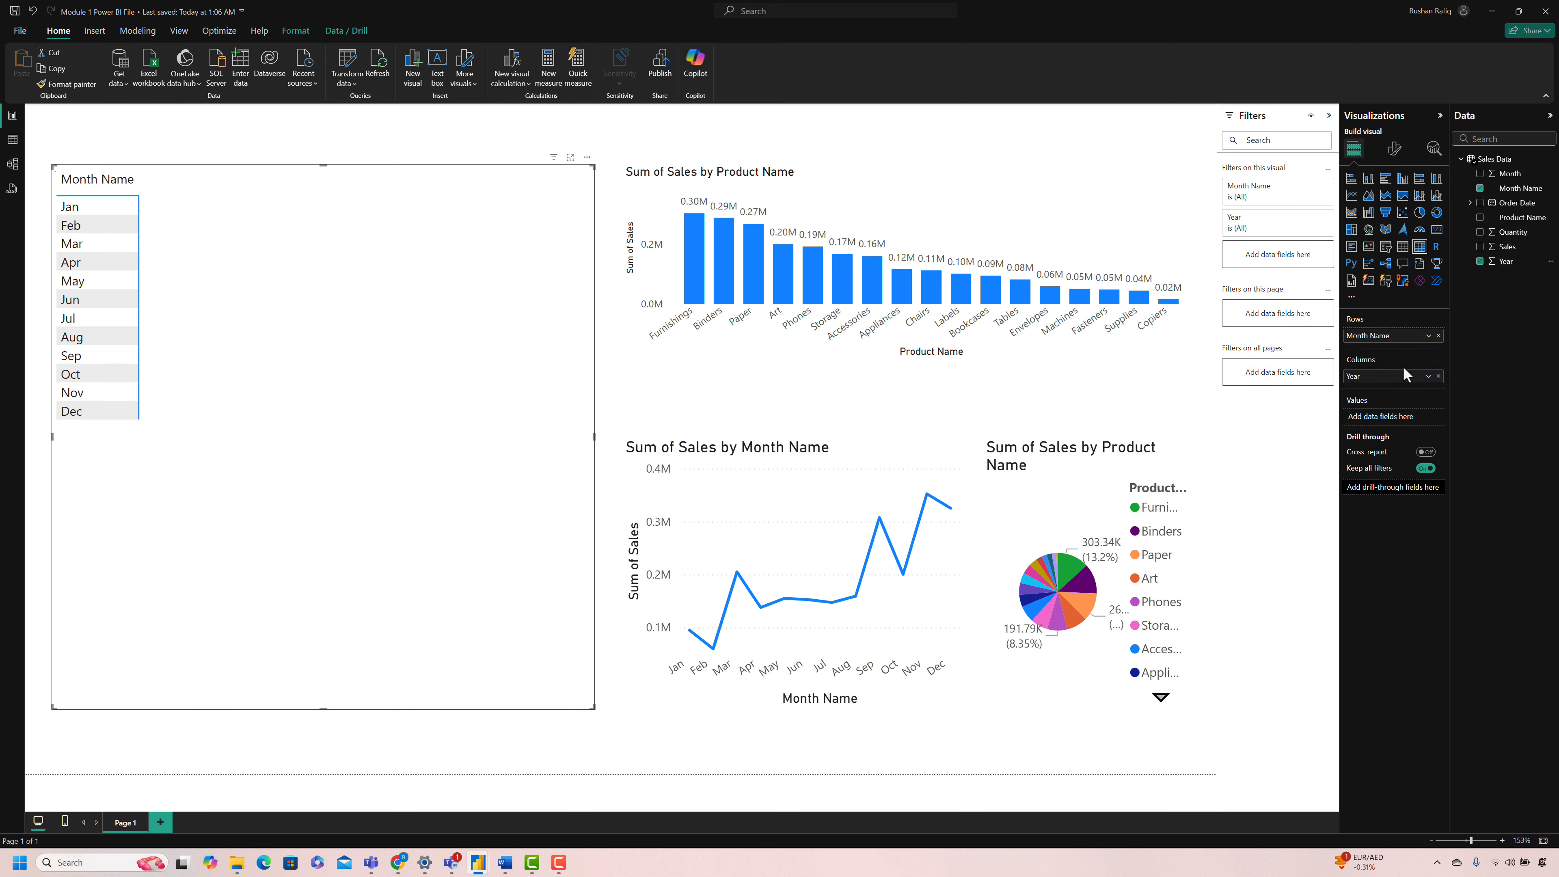
pyautogui.moveTo(1507, 247); pyautogui.dragTo(1393, 421)
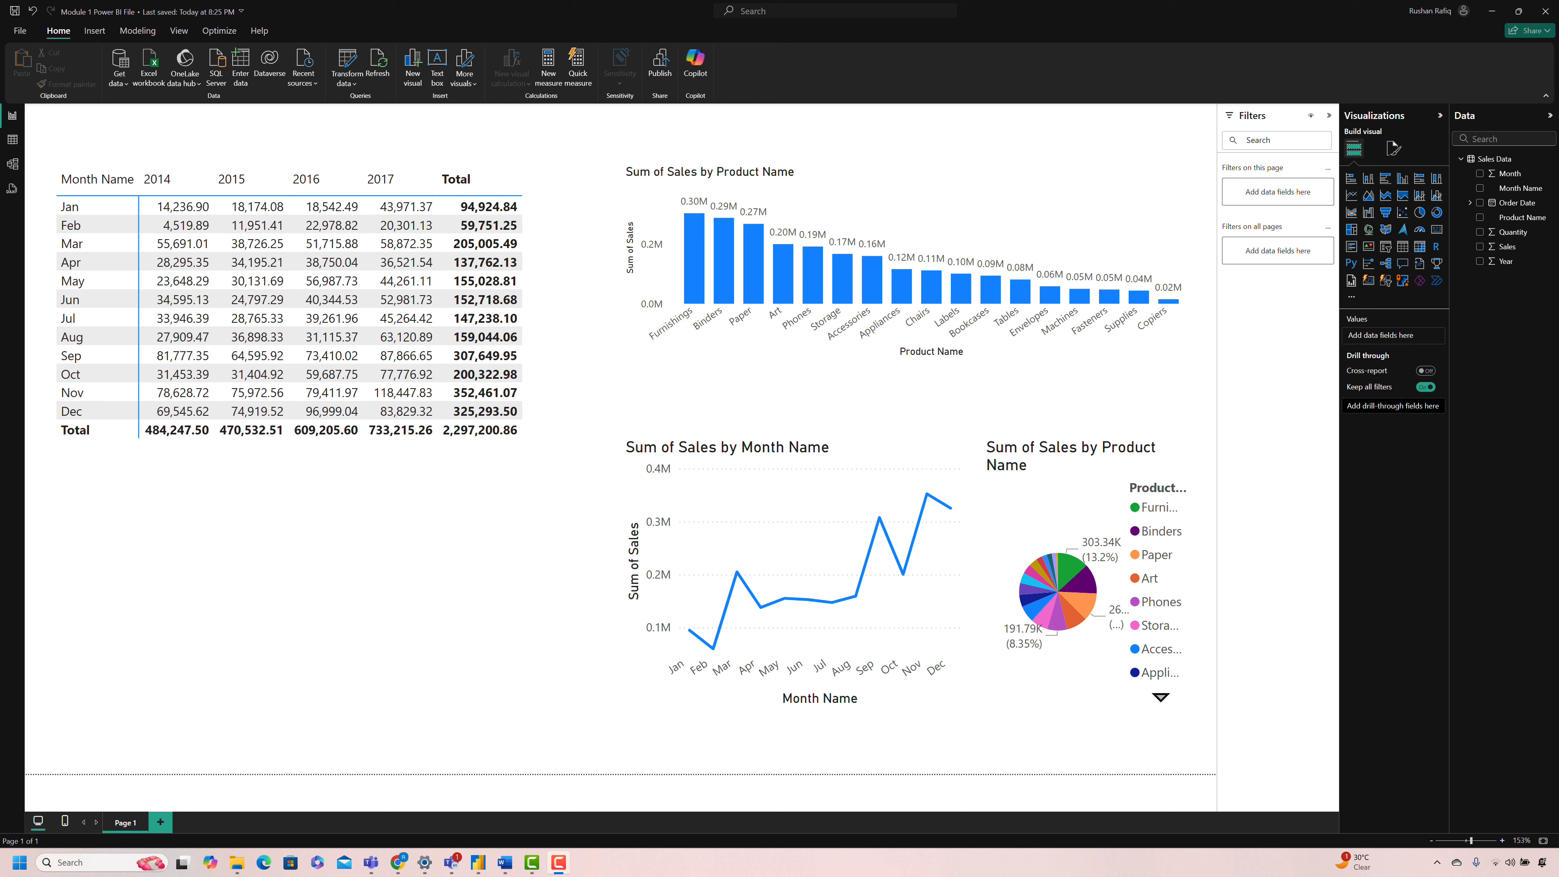
# Step: Apply the Minimal style preset to the matrix
pyautogui.click(577, 515)
pyautogui.click(1394, 148)
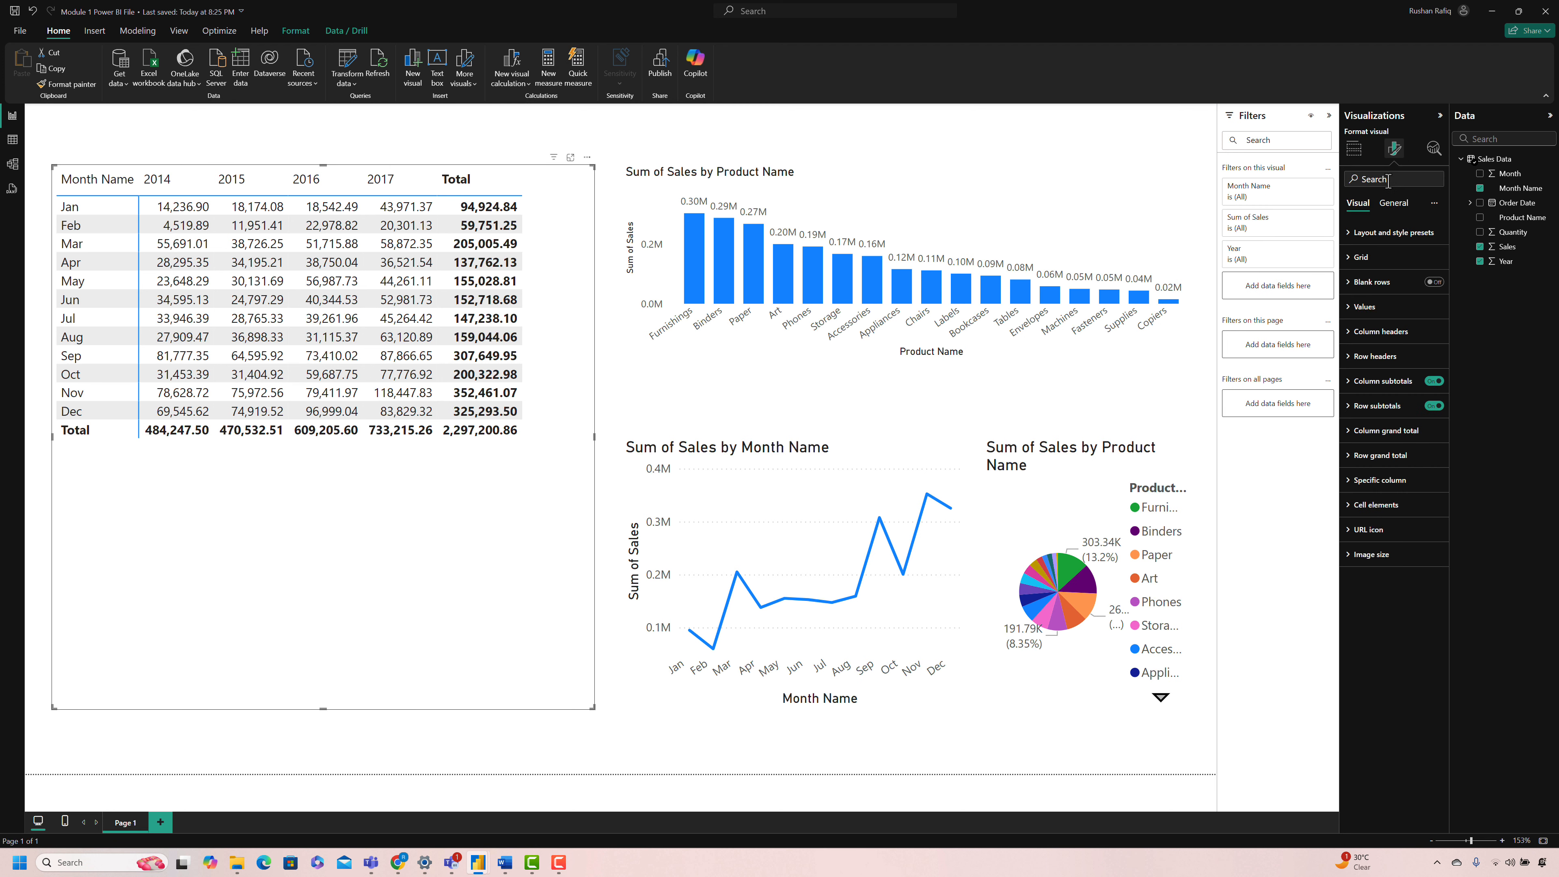
pyautogui.click(1392, 238)
pyautogui.click(1394, 275)
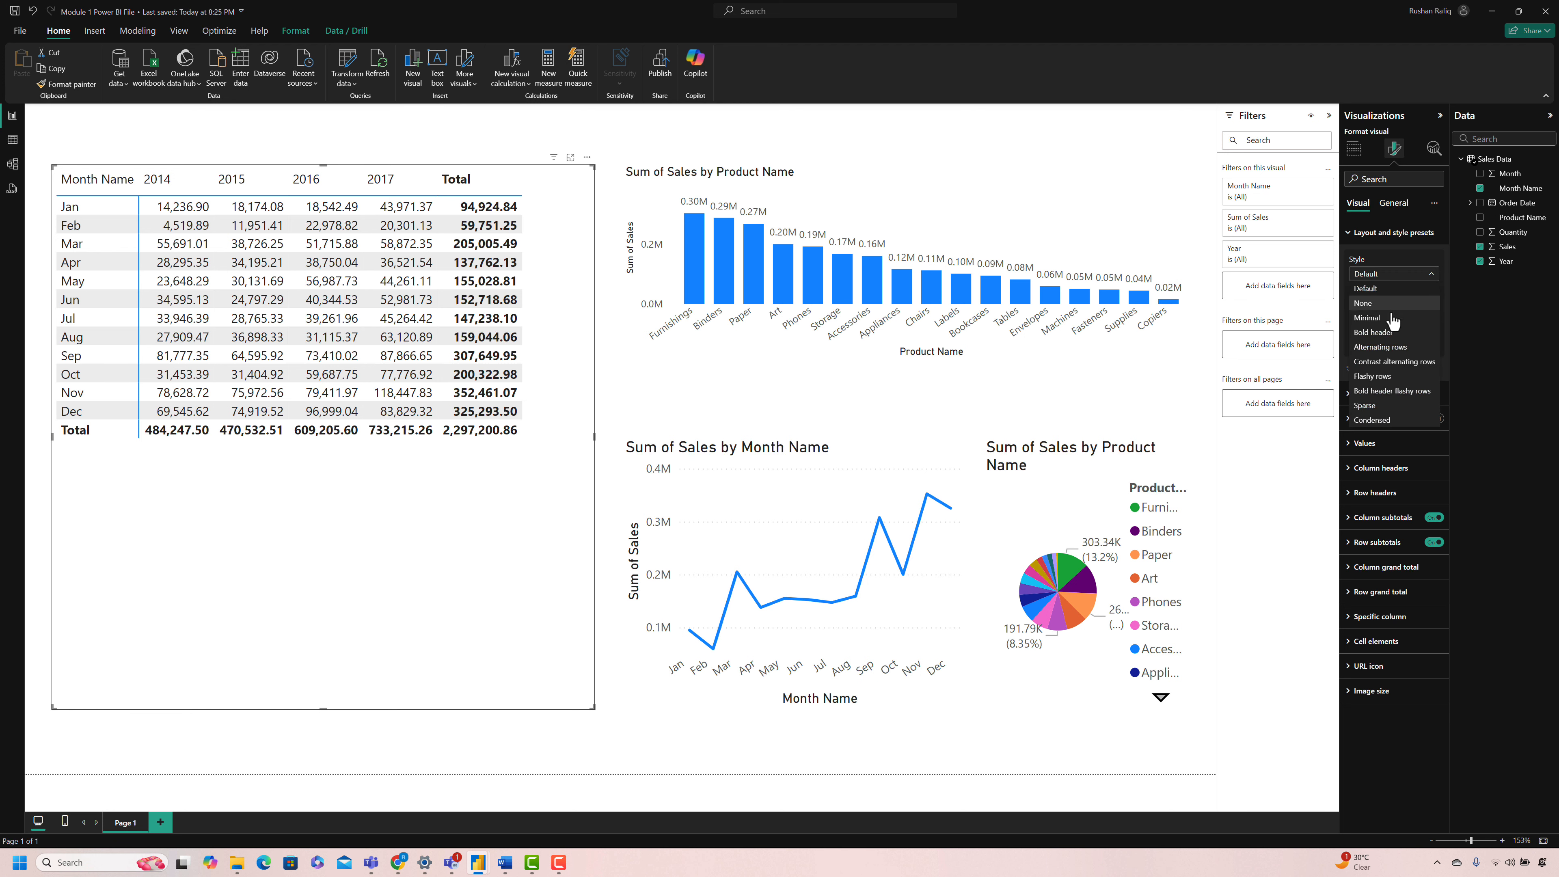
pyautogui.click(1392, 326)
# Step: Find the matrix's row padding setting and set it to 8
pyautogui.click(1373, 177)
pyautogui.write('row padd')
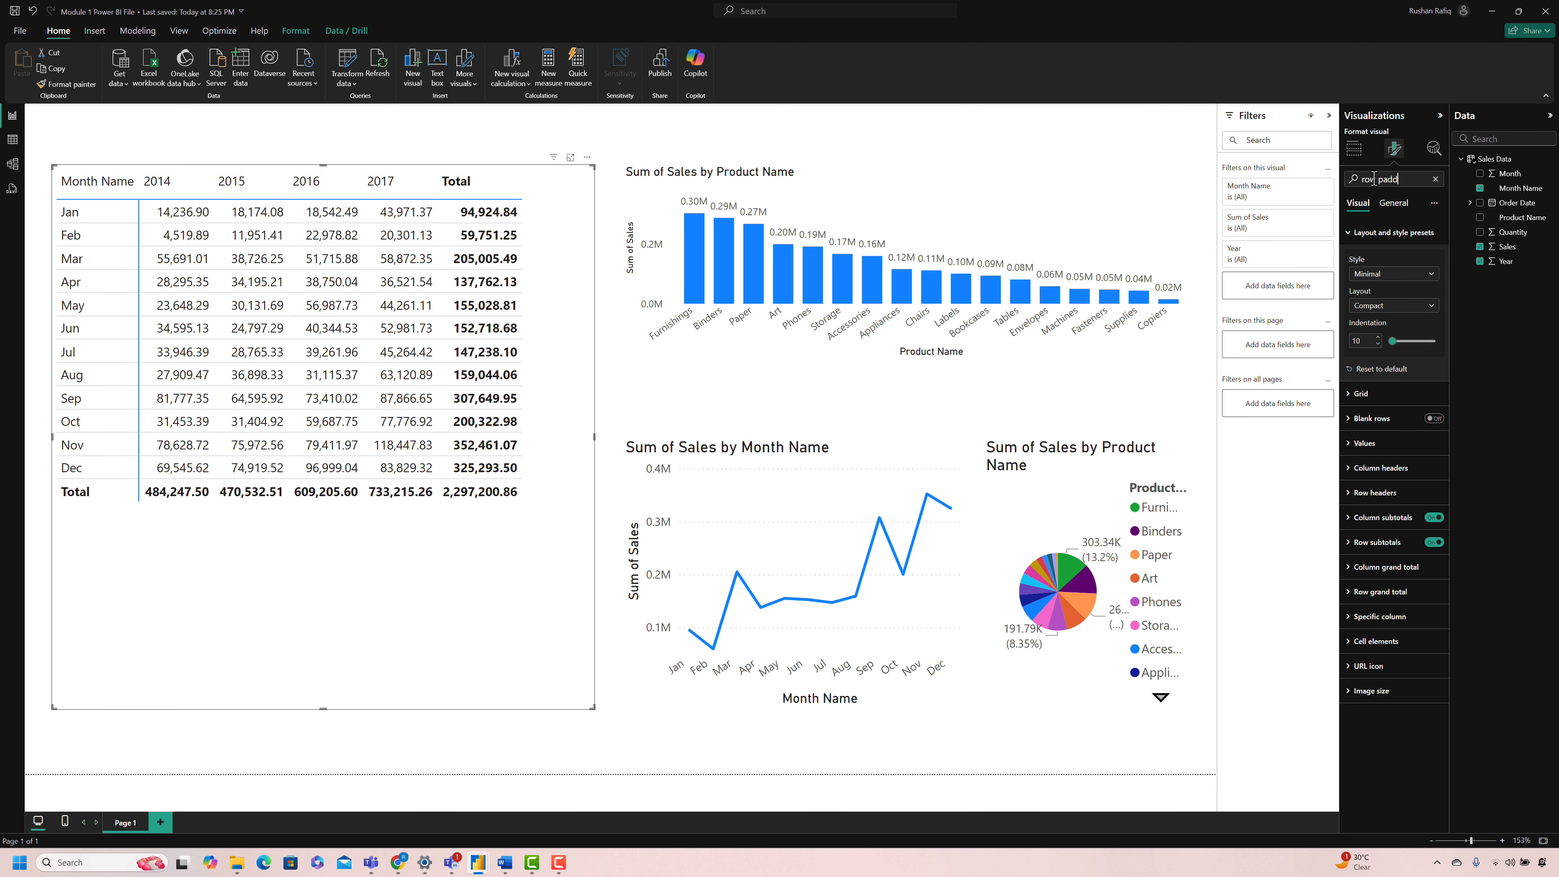
pyautogui.write('ing')
pyautogui.press('Return')
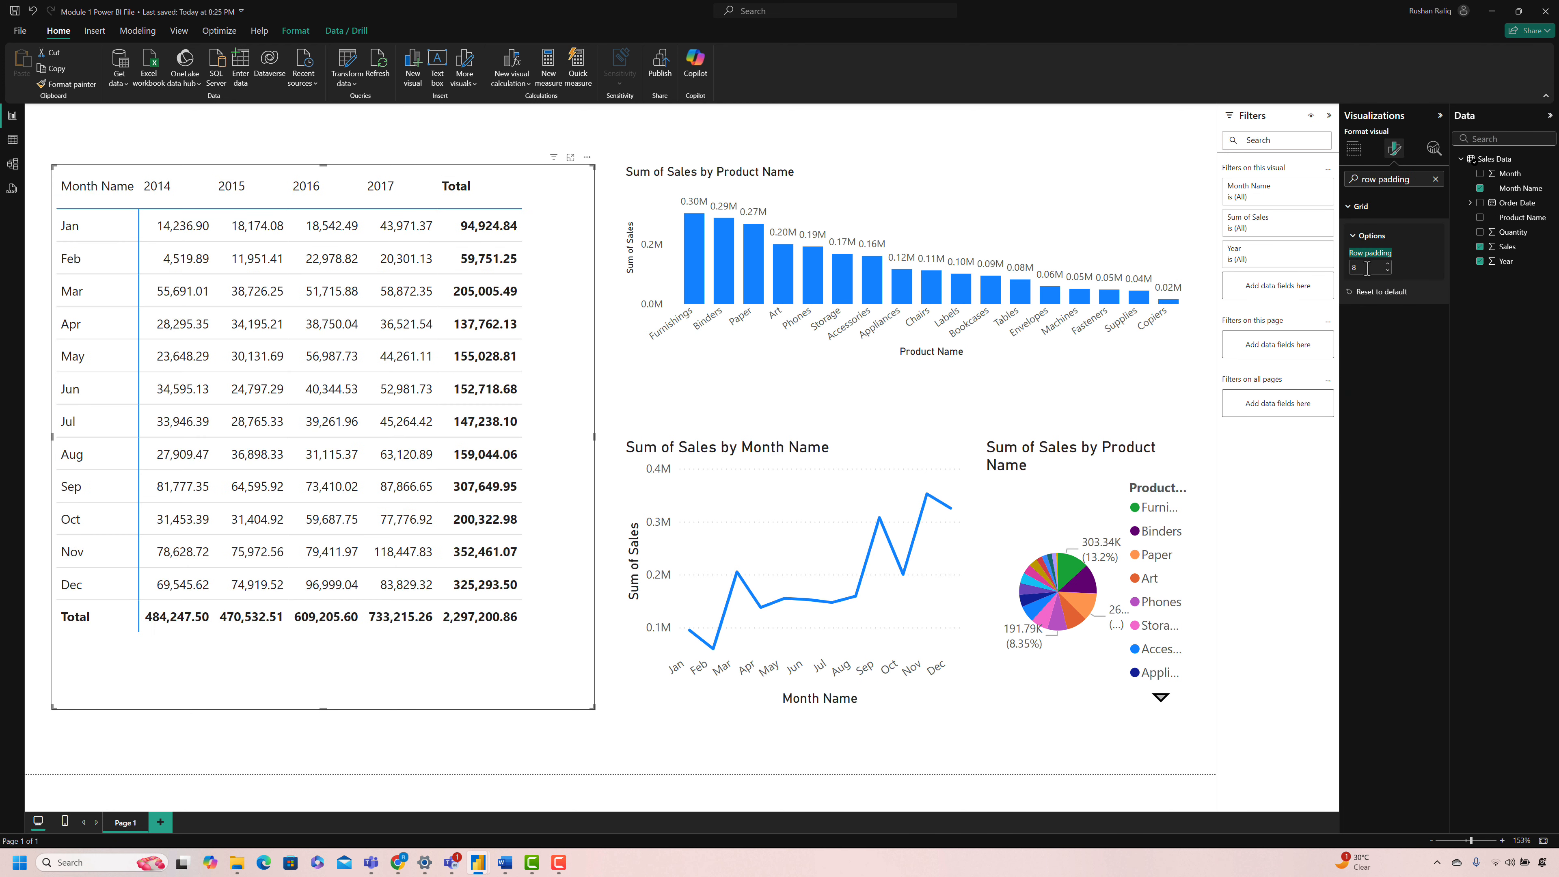
pyautogui.click(1435, 178)
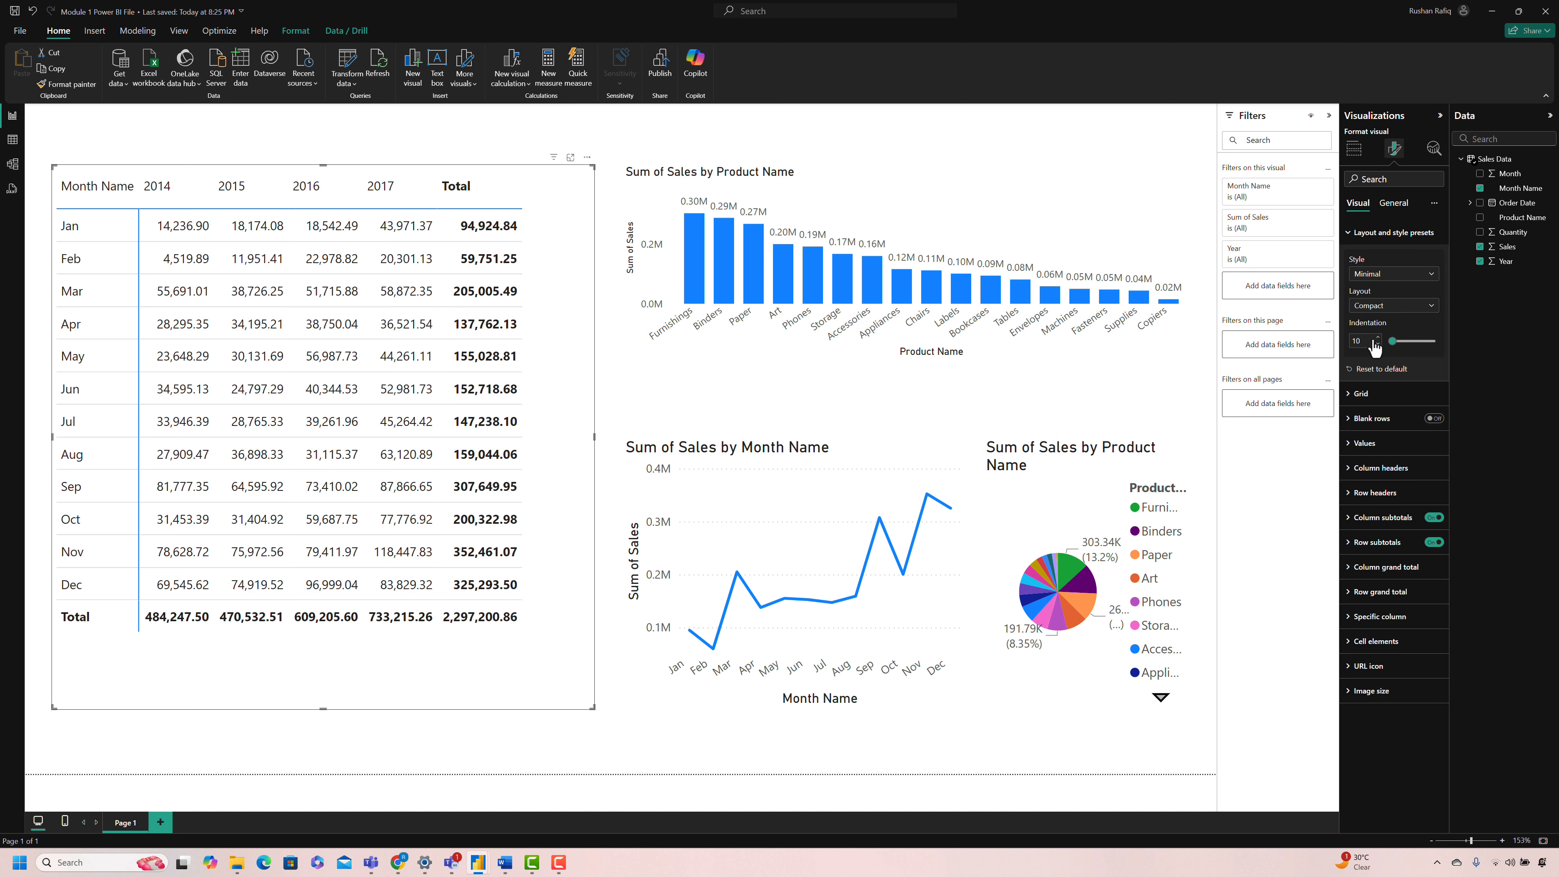
# Step: Center the header alignment of the matrix's column headers
pyautogui.click(1378, 468)
pyautogui.click(1371, 648)
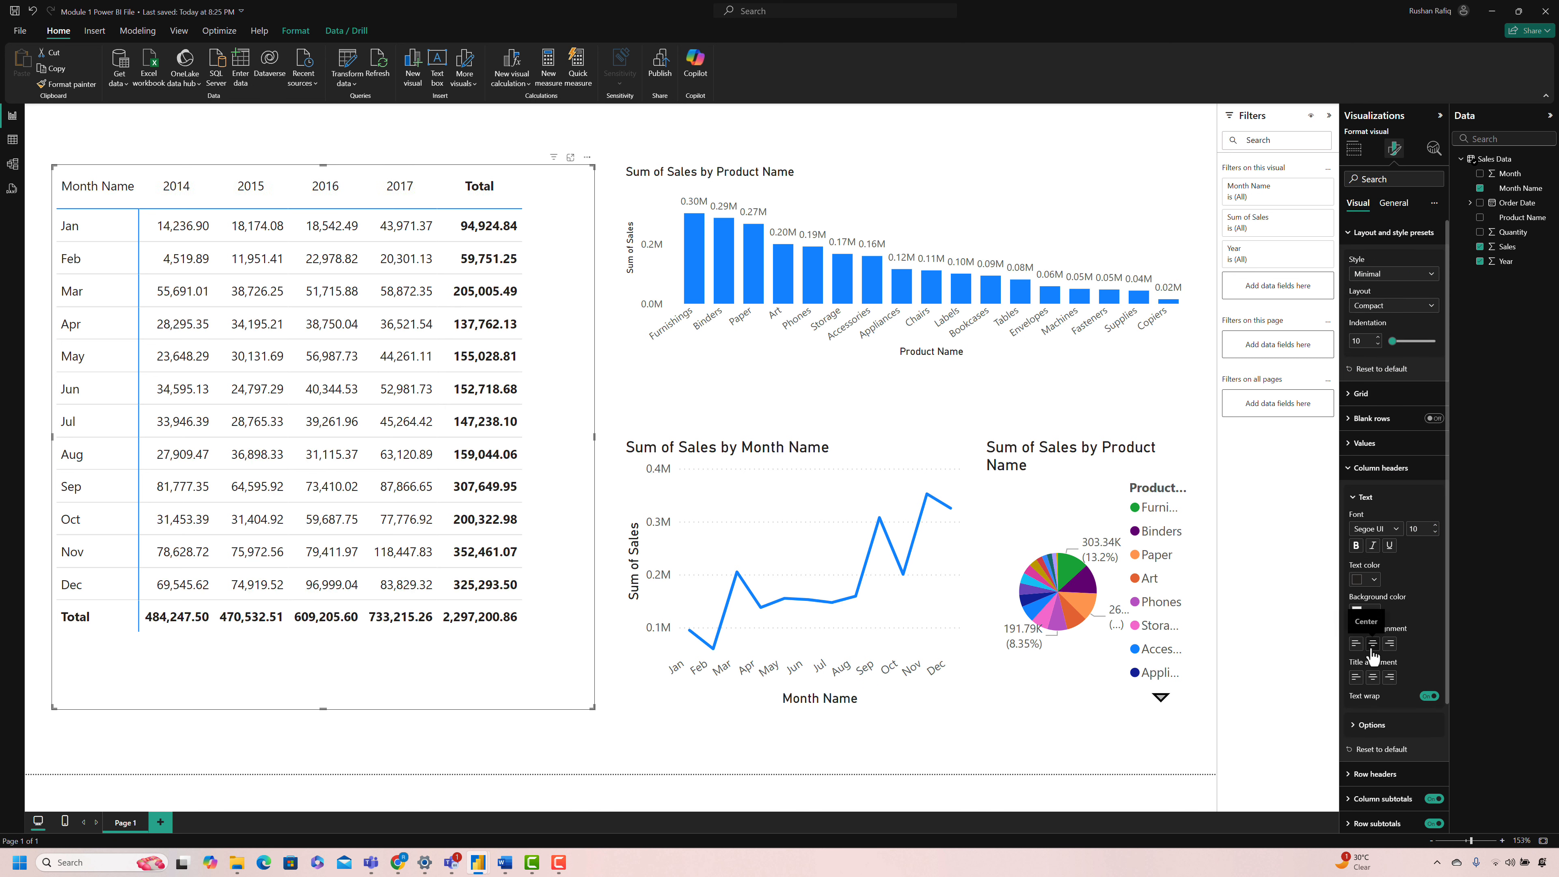
pyautogui.click(543, 733)
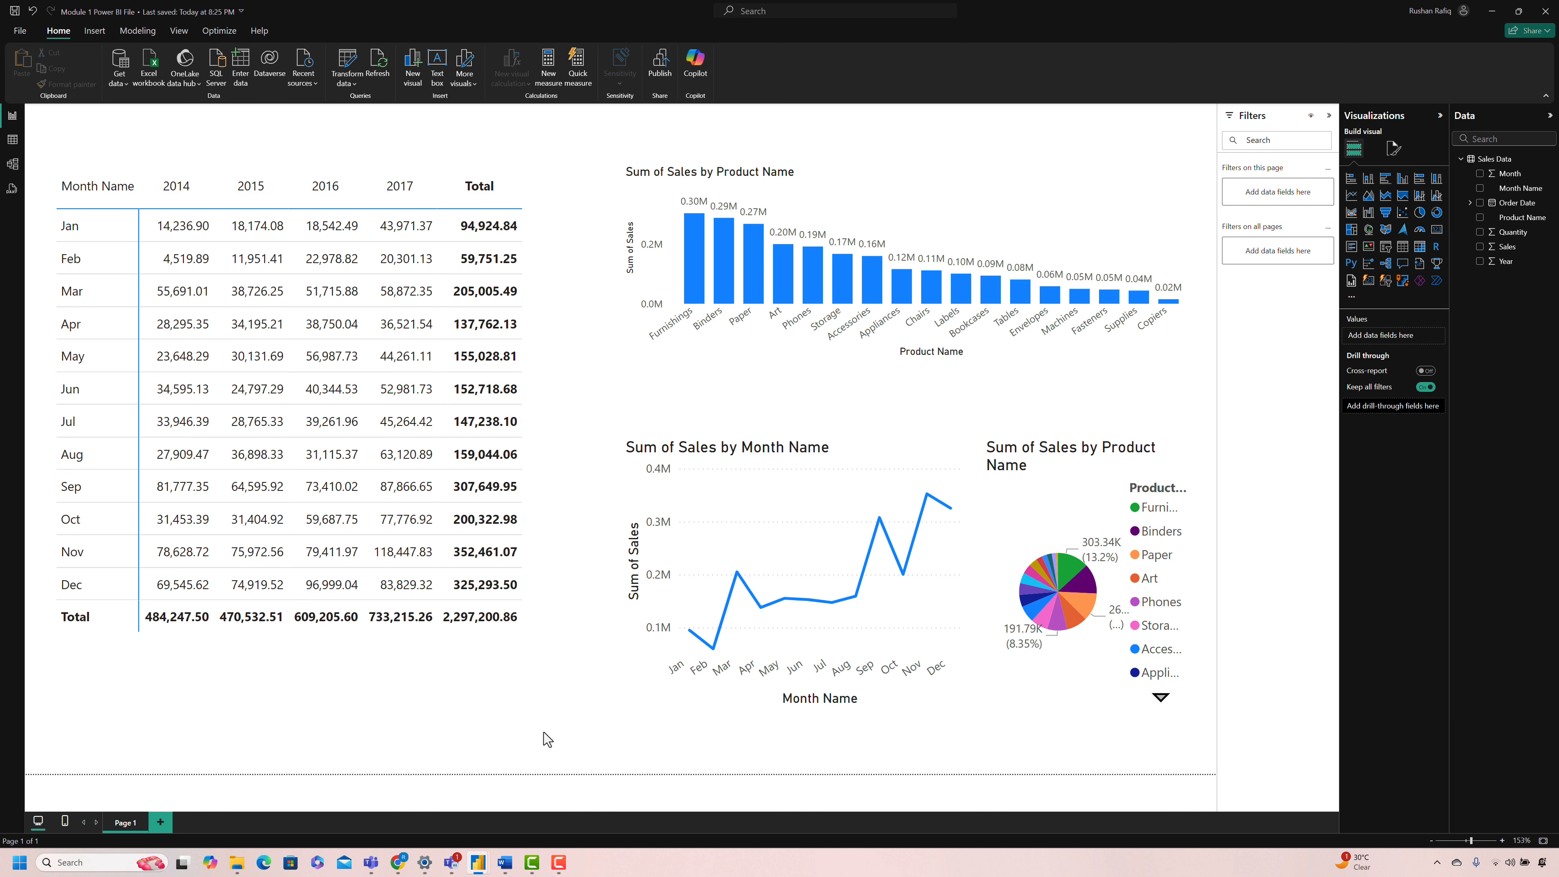
# Step: Set the font size of the line chart's X-axis values and X-axis title to 8
pyautogui.click(693, 701)
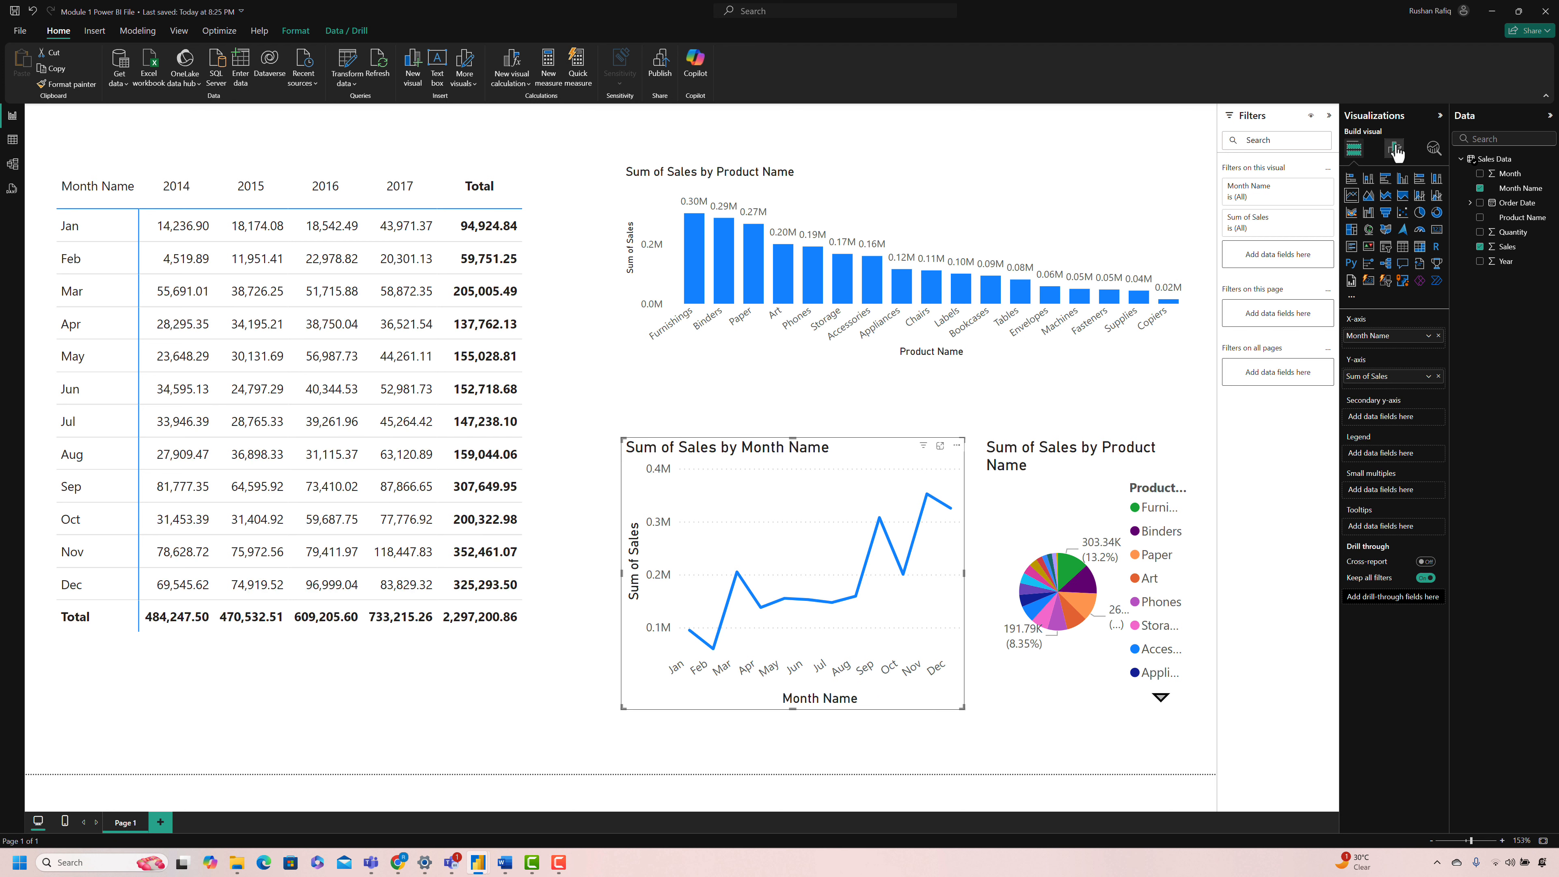
pyautogui.click(1394, 148)
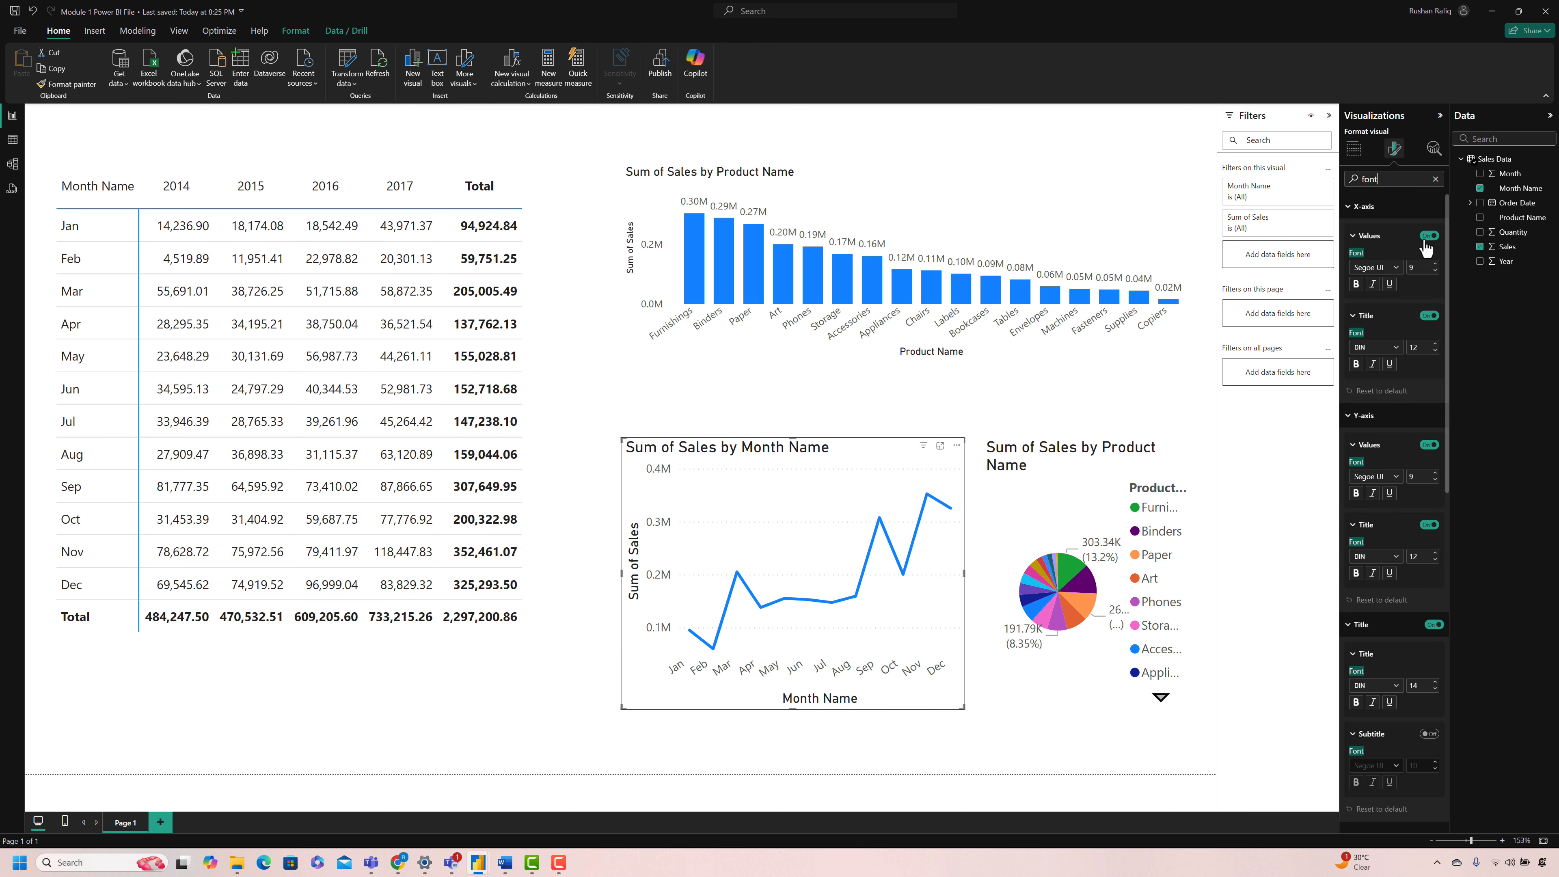
pyautogui.click(1435, 351)
pyautogui.click(1435, 351)
pyautogui.click(1435, 351)
pyautogui.click(1435, 351)
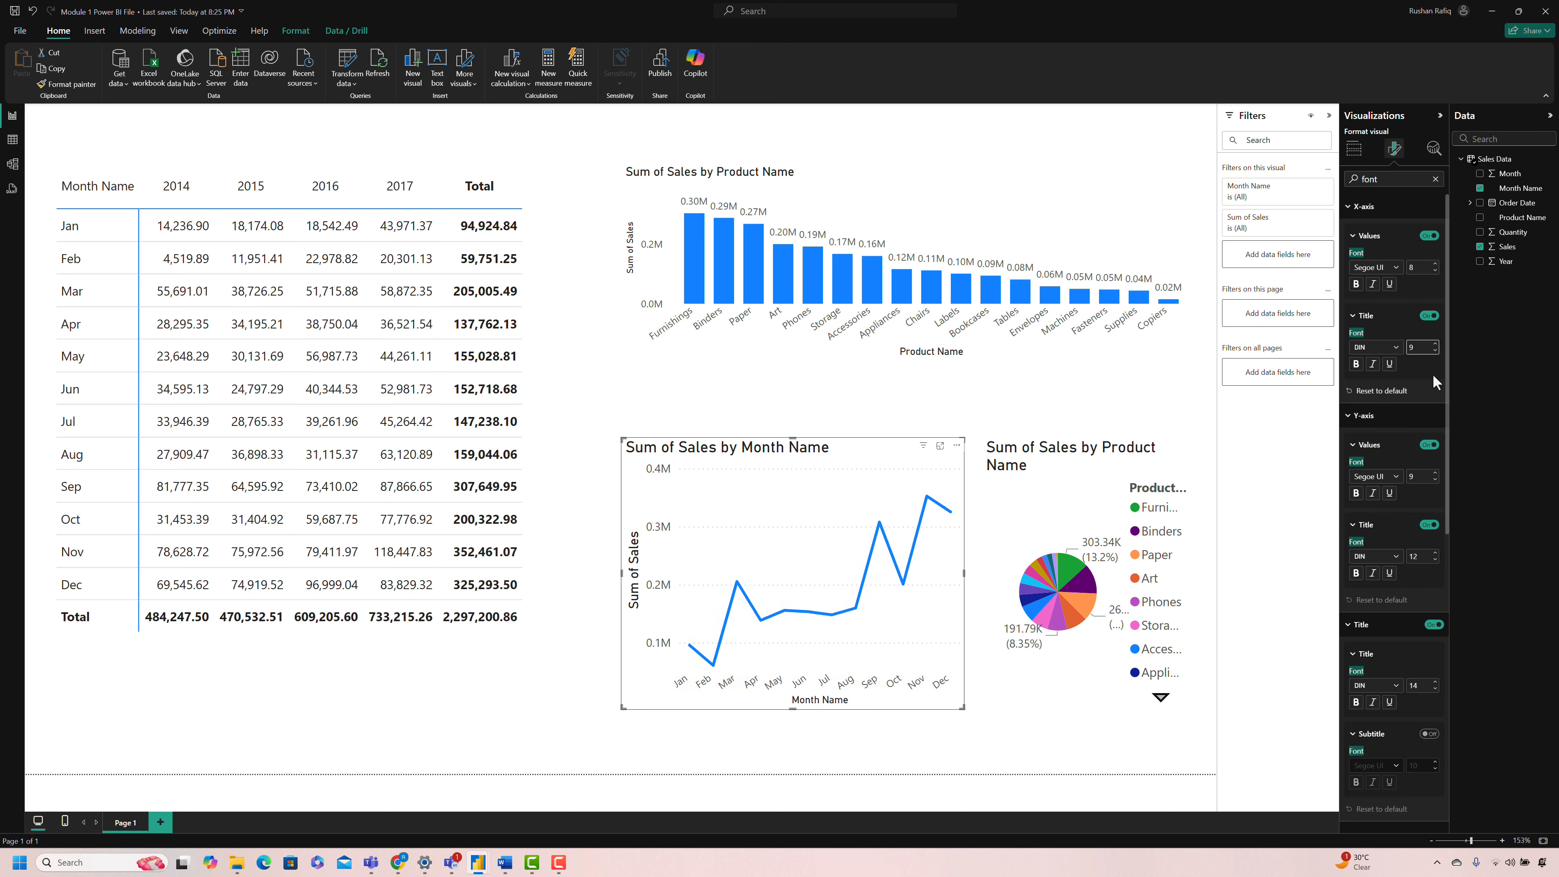
pyautogui.write('8')
# Step: Set the line chart's Y-axis values and title fonts to 8 and the chart title's font to 12
pyautogui.doubleClick(1414, 559)
pyautogui.write('8')
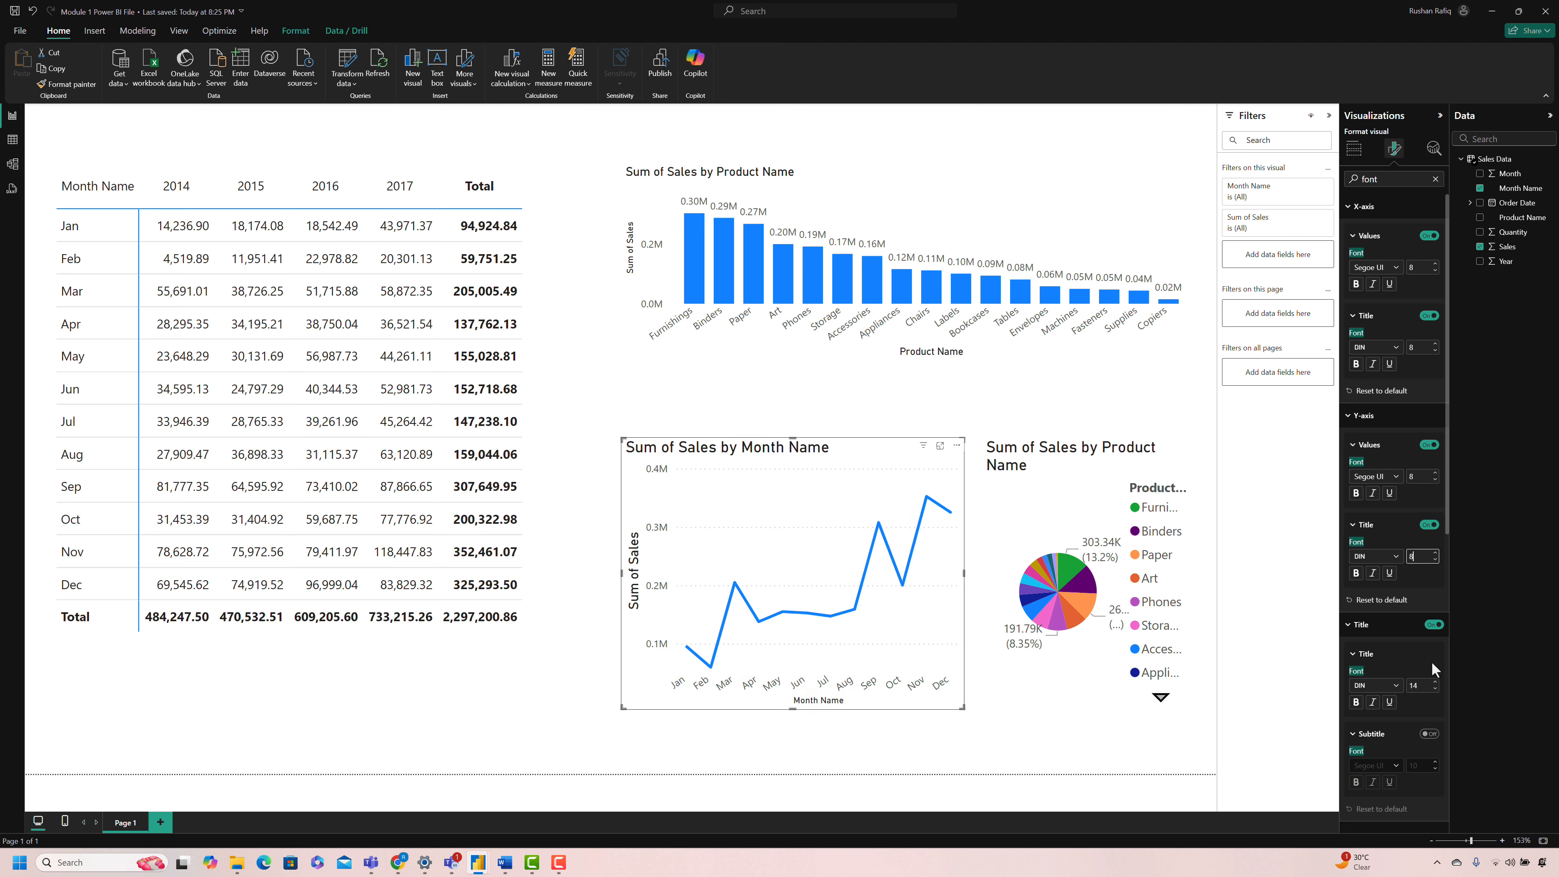
pyautogui.doubleClick(1423, 684)
pyautogui.write('12')
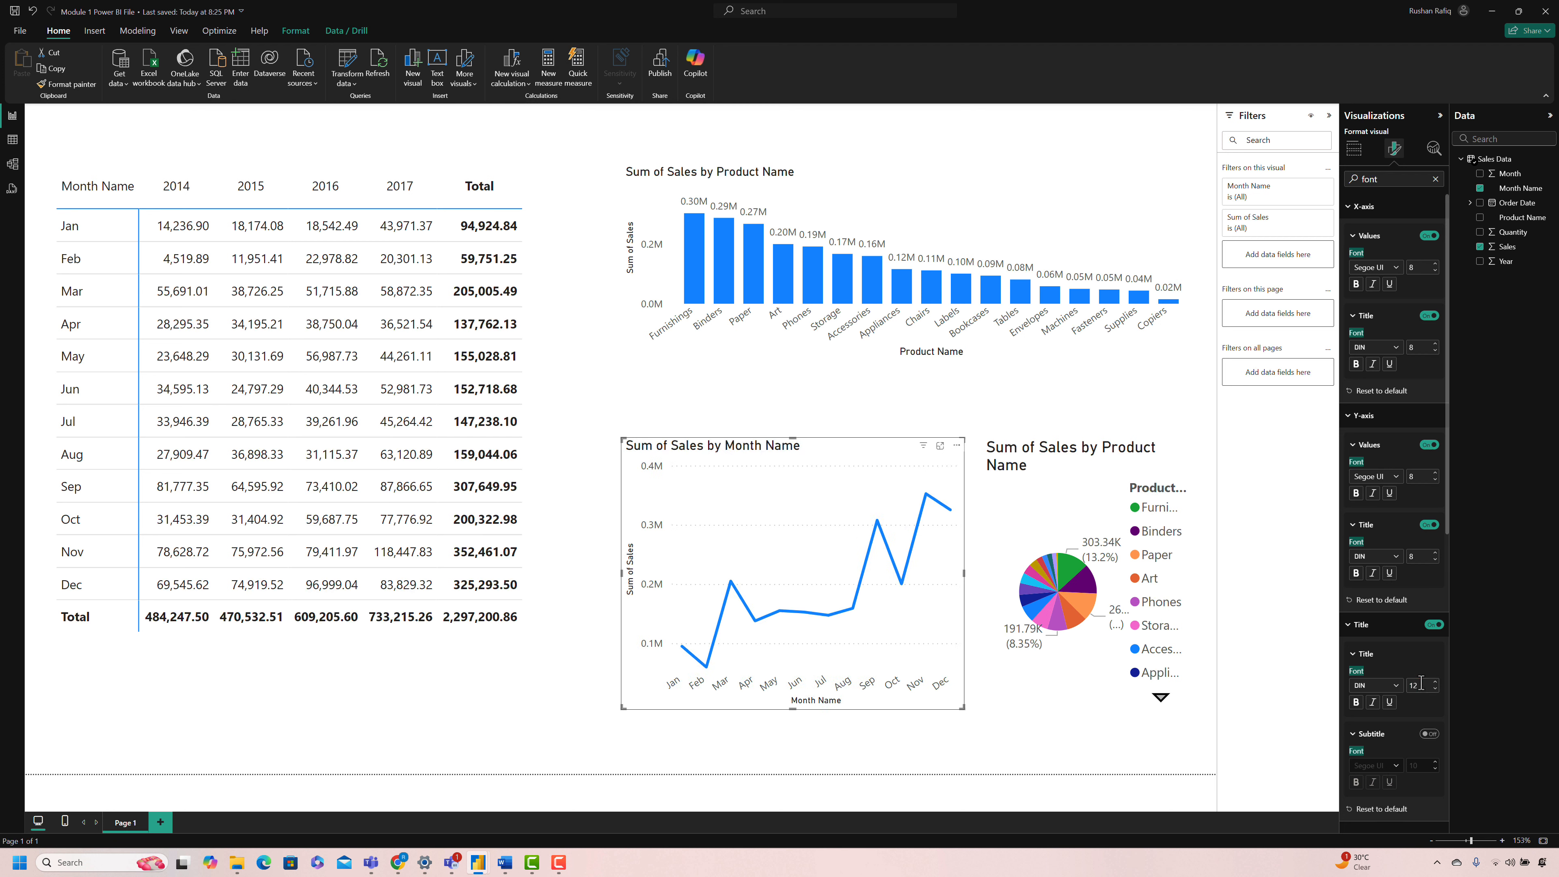
# Step: Narrow the matrix slightly, widen the line and column charts toward it, and make the column chart taller
pyautogui.moveTo(621, 574); pyautogui.dragTo(594, 573)
pyautogui.click(573, 410)
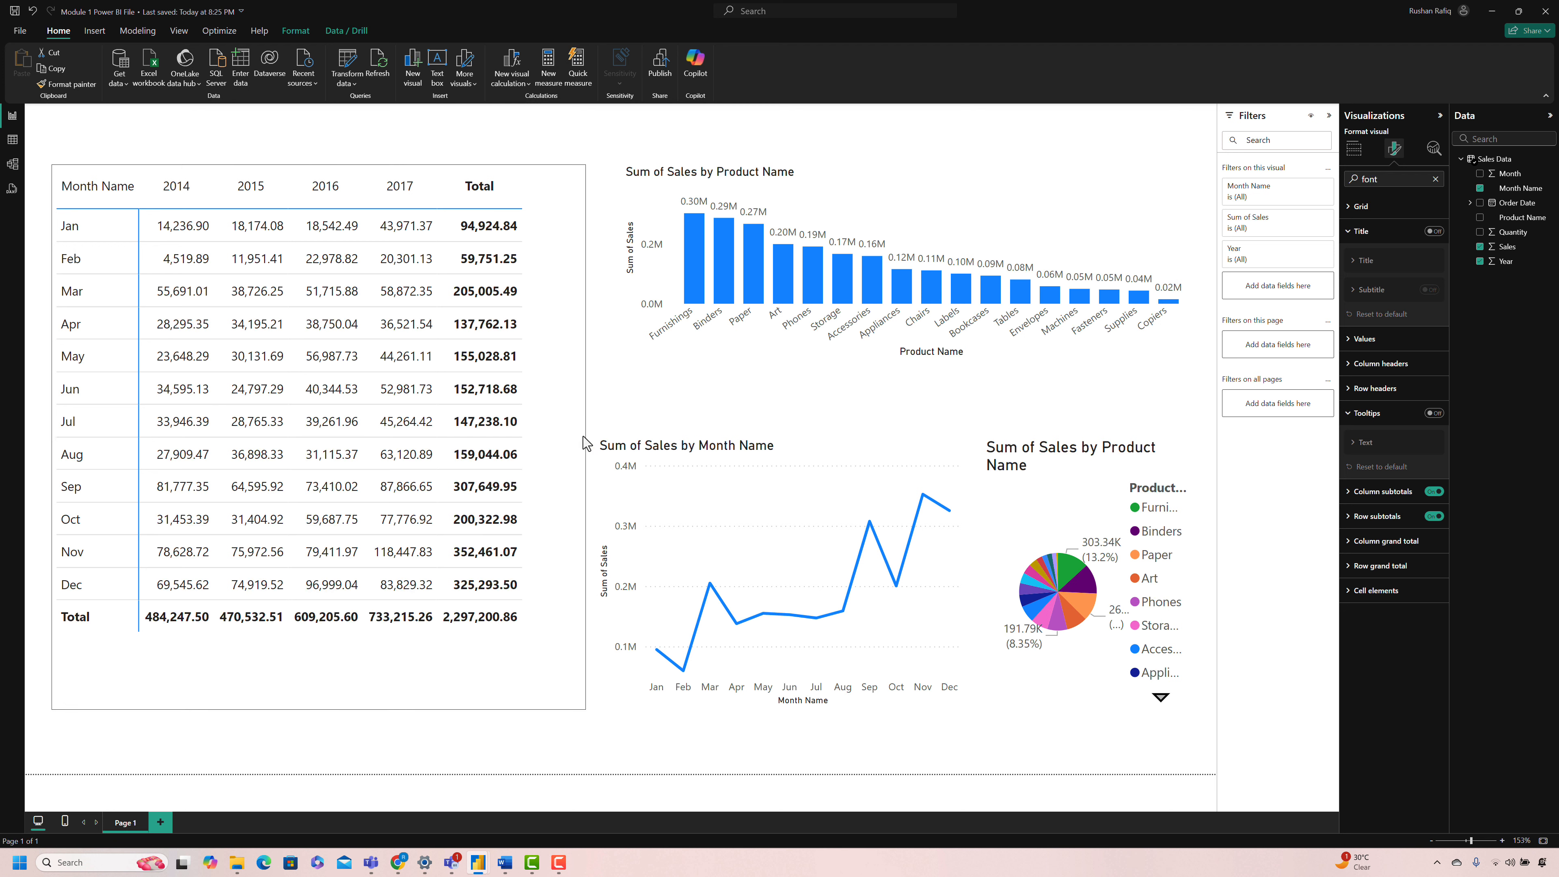
pyautogui.click(646, 352)
pyautogui.moveTo(614, 261); pyautogui.dragTo(598, 264)
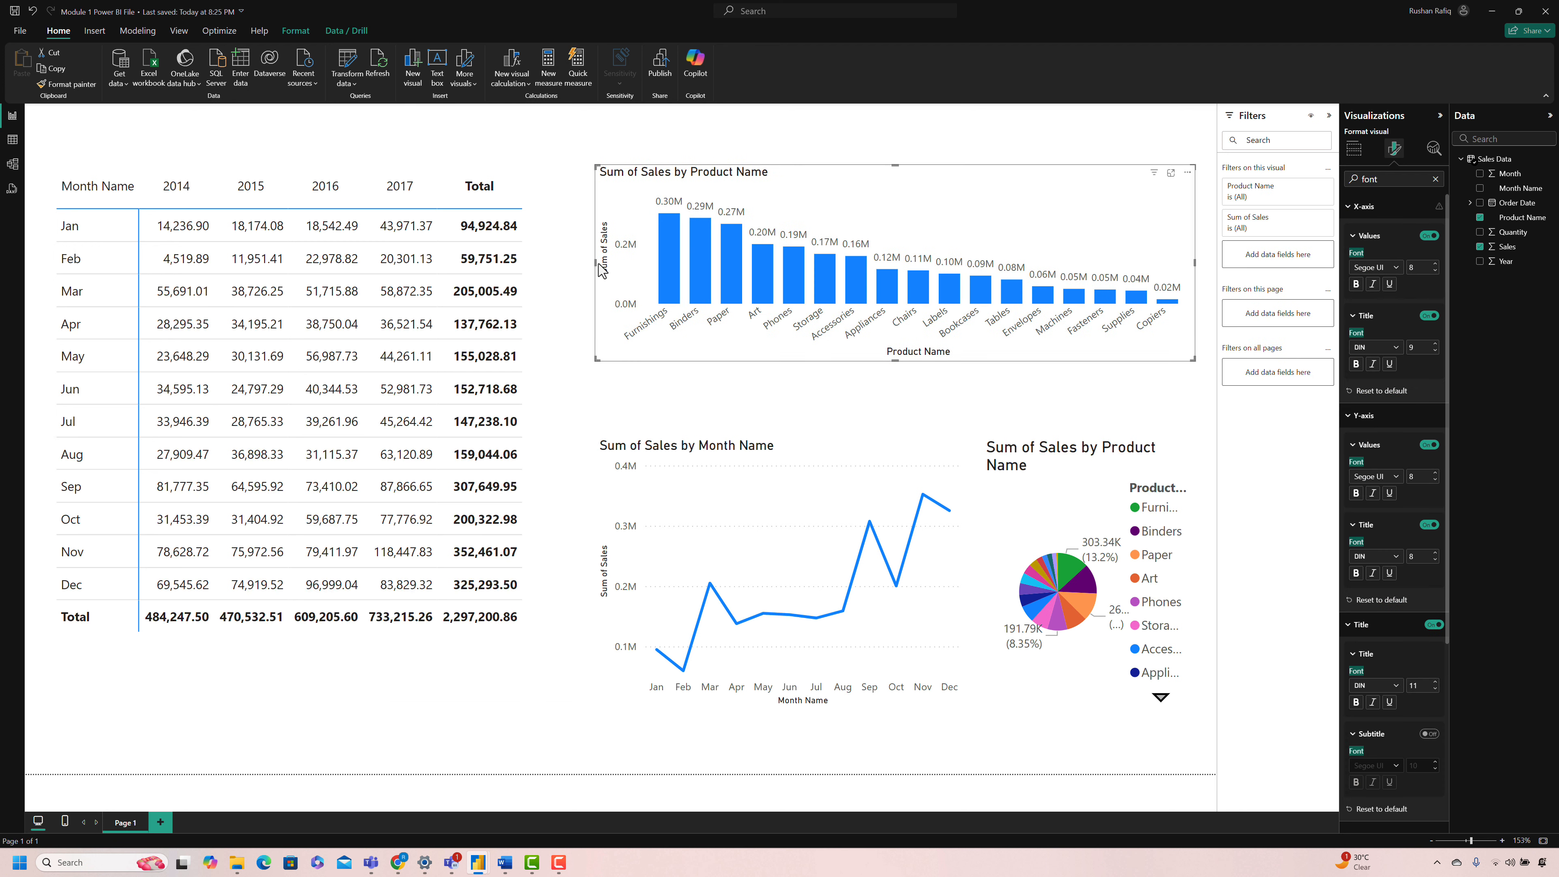
pyautogui.moveTo(895, 360); pyautogui.dragTo(895, 392)
# Step: Turn off the pie chart's legend
pyautogui.click(1068, 458)
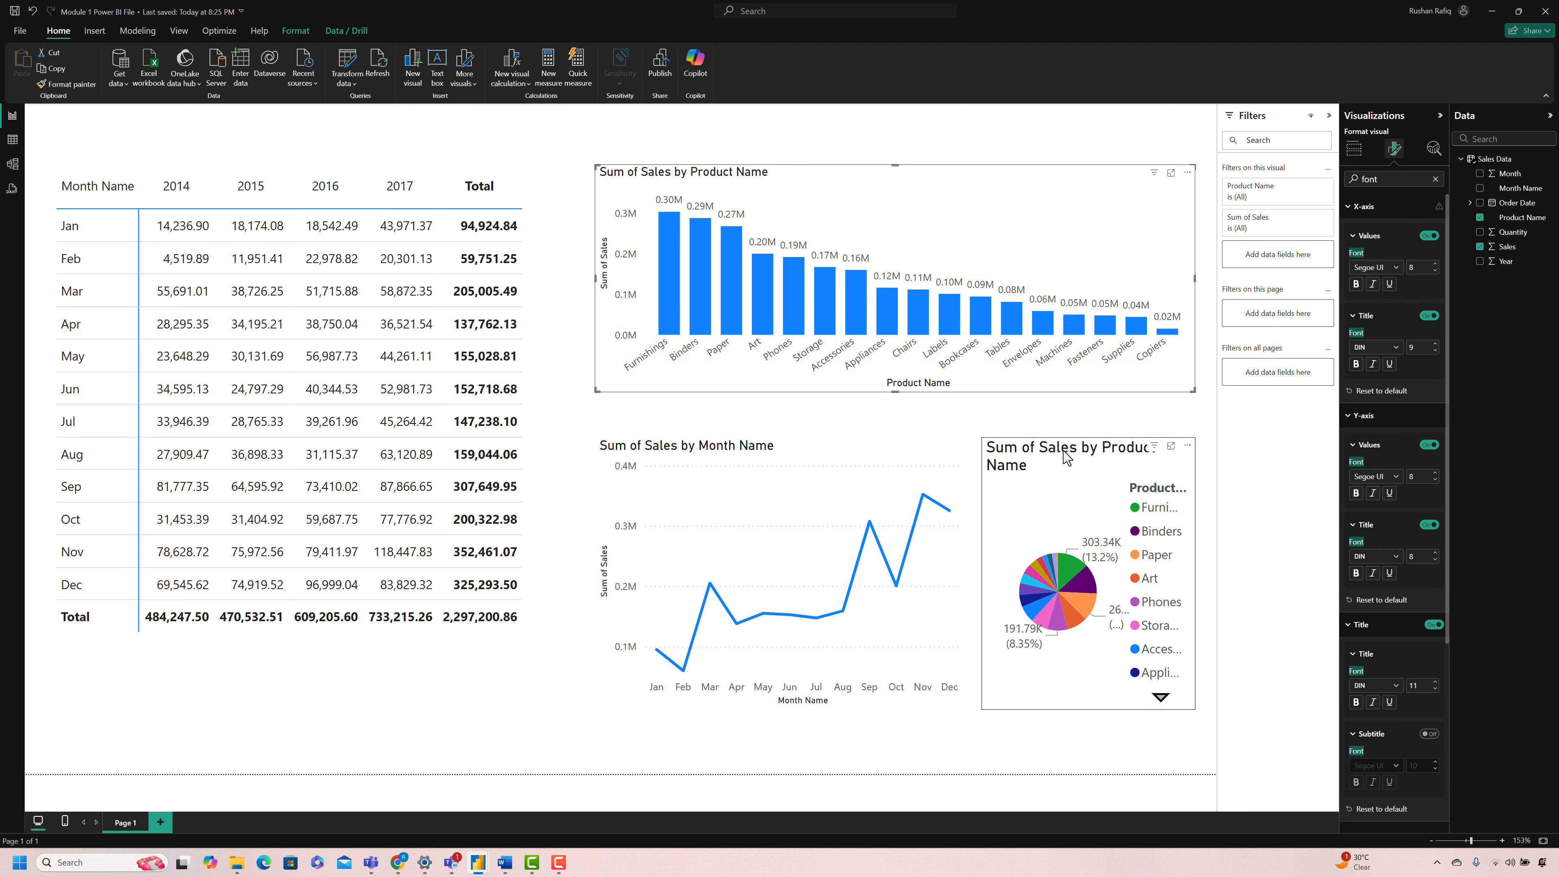
pyautogui.click(1435, 180)
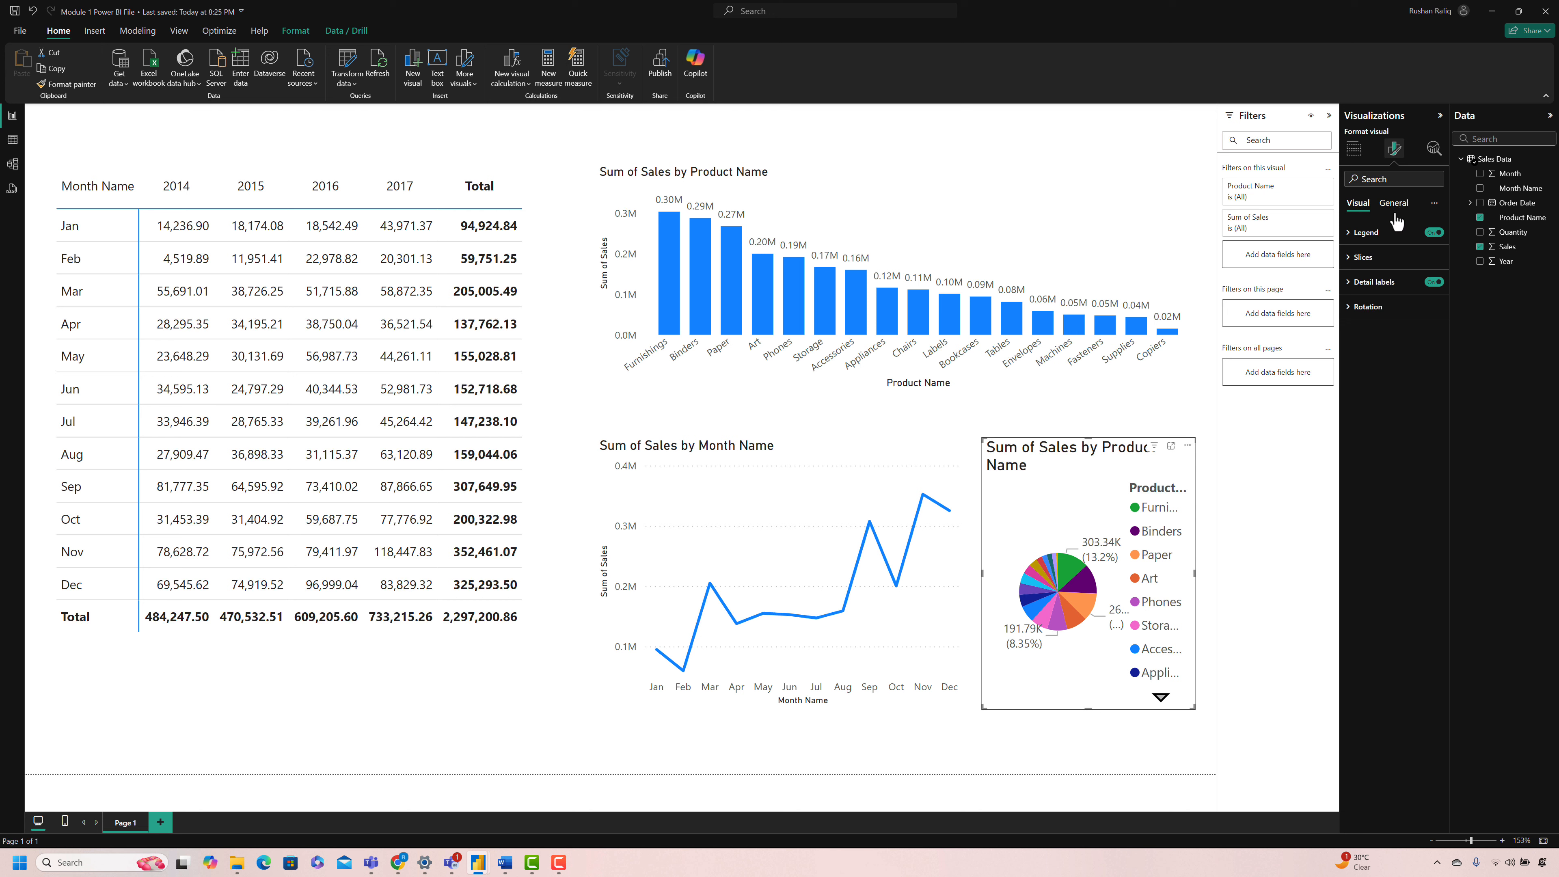
pyautogui.click(1432, 233)
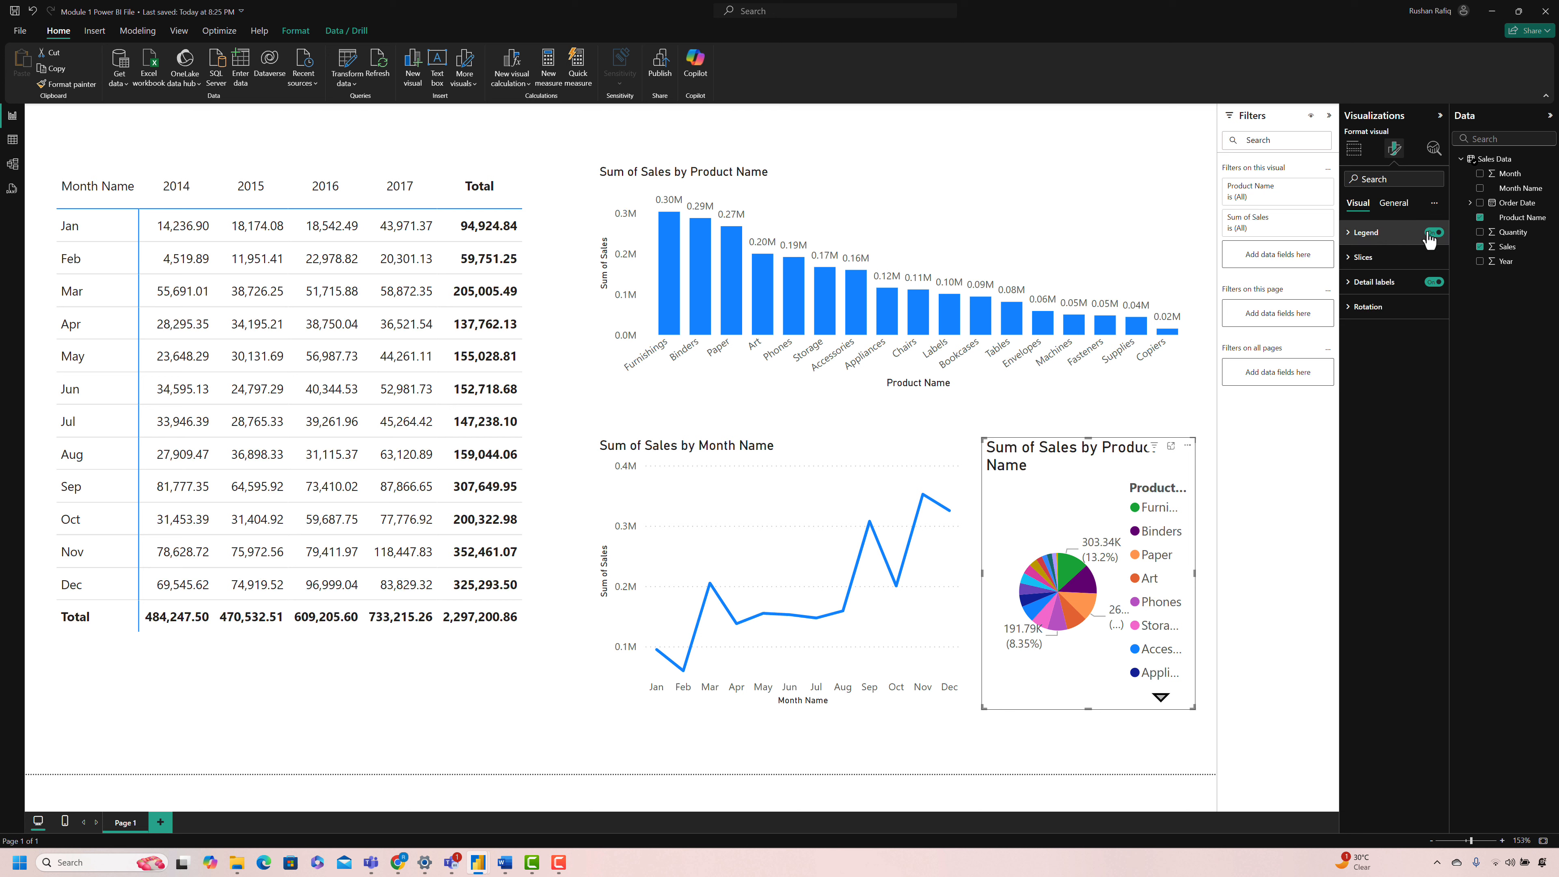
# Step: Set the pie chart's detail labels to show Percent of total with a font size of 8
pyautogui.click(1378, 283)
pyautogui.click(1398, 393)
pyautogui.click(1392, 442)
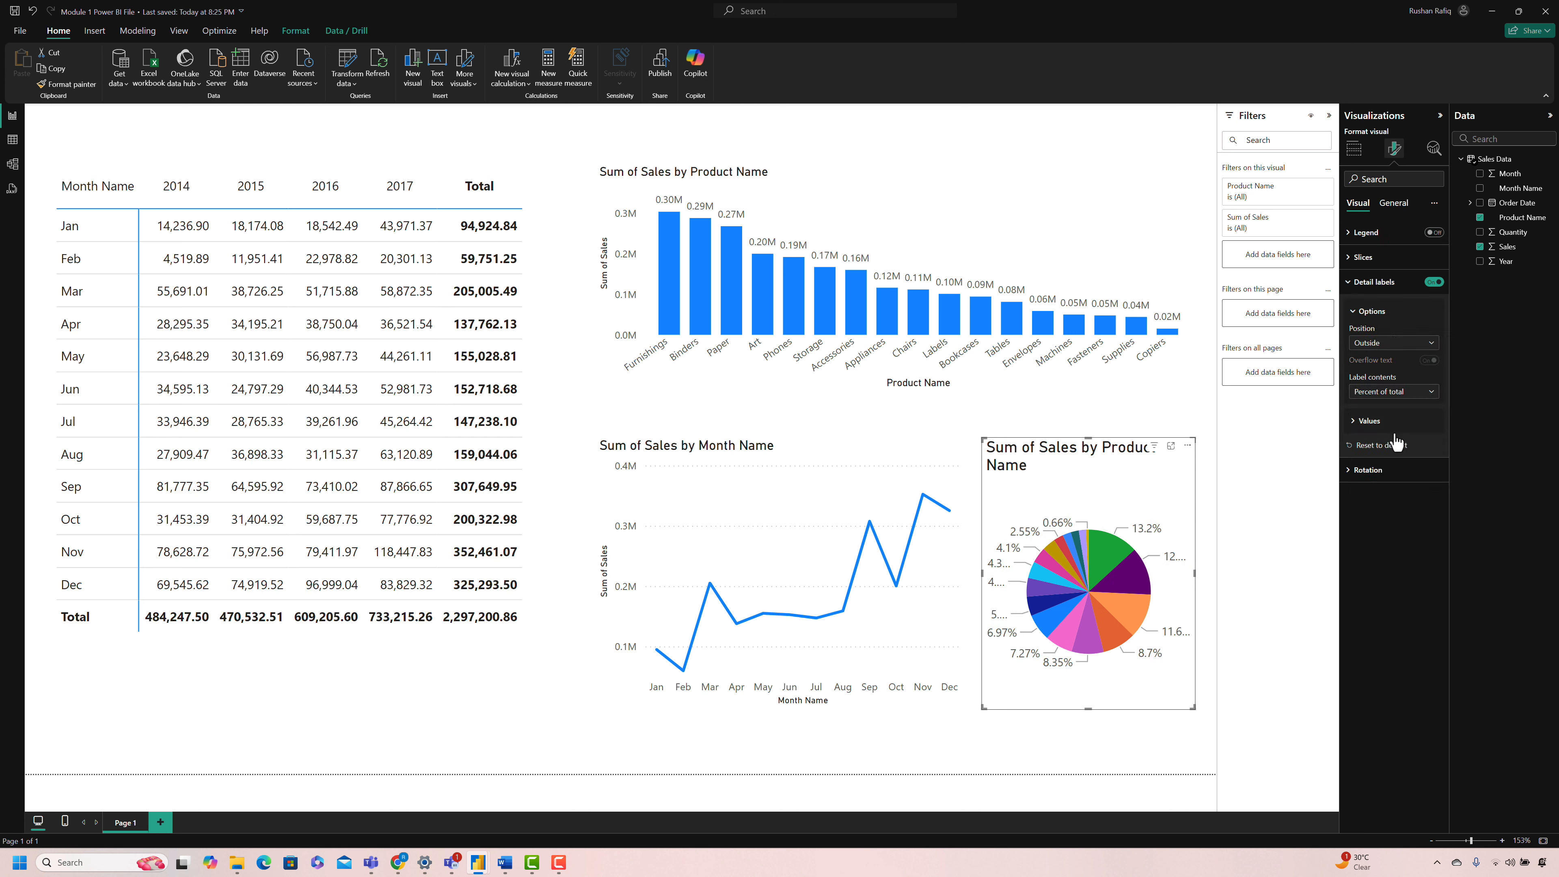
pyautogui.click(1389, 422)
pyautogui.click(1434, 455)
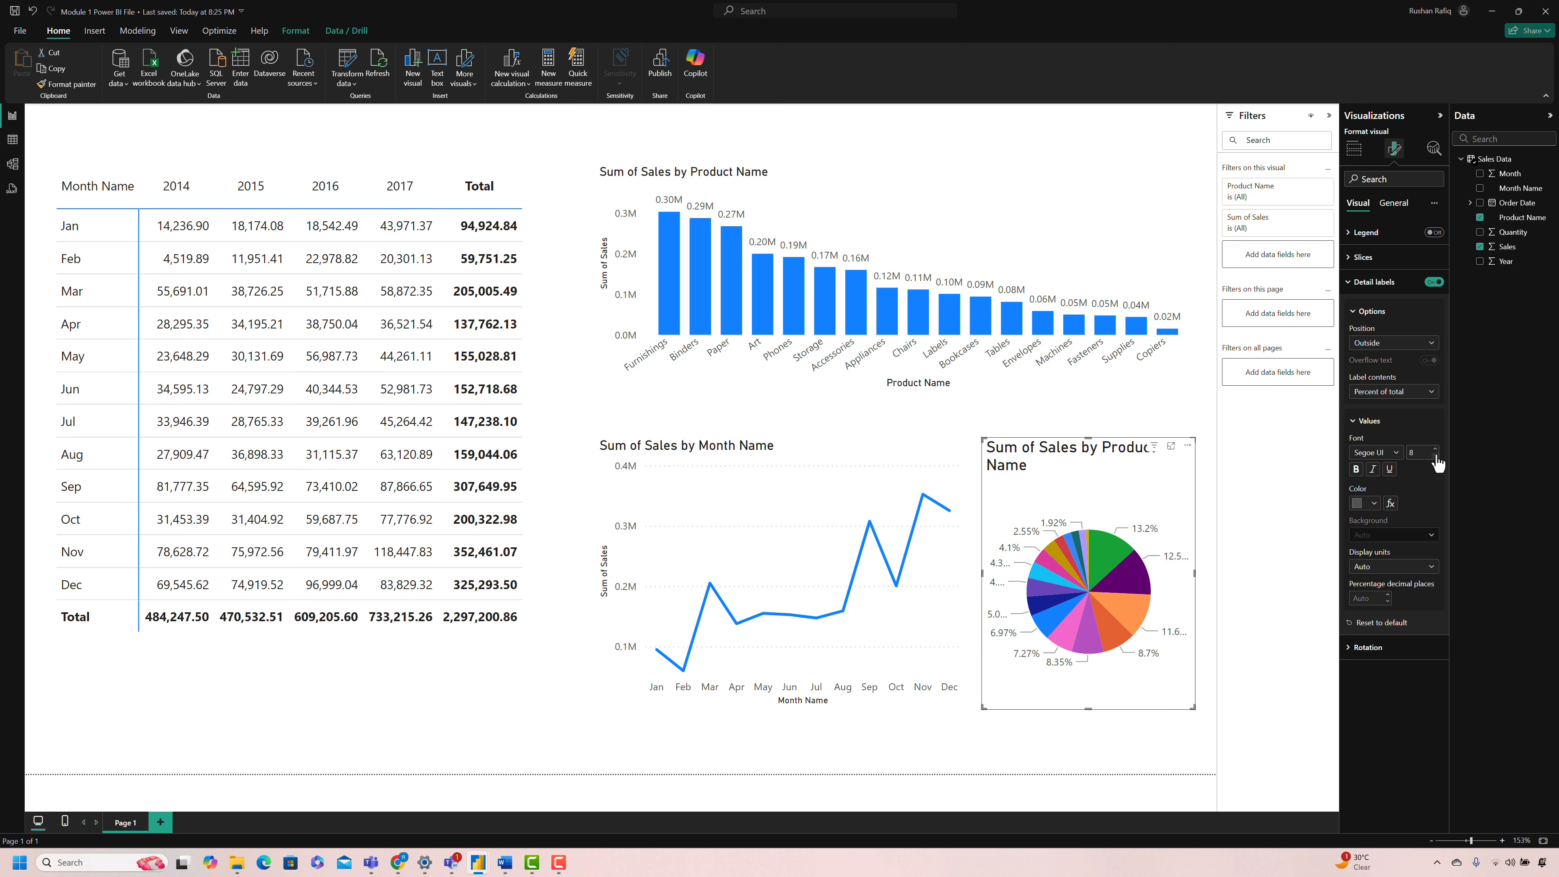
# Step: Set the pie chart's title font size to 12 and shorten its title text to "Sales by Product"
pyautogui.click(1377, 283)
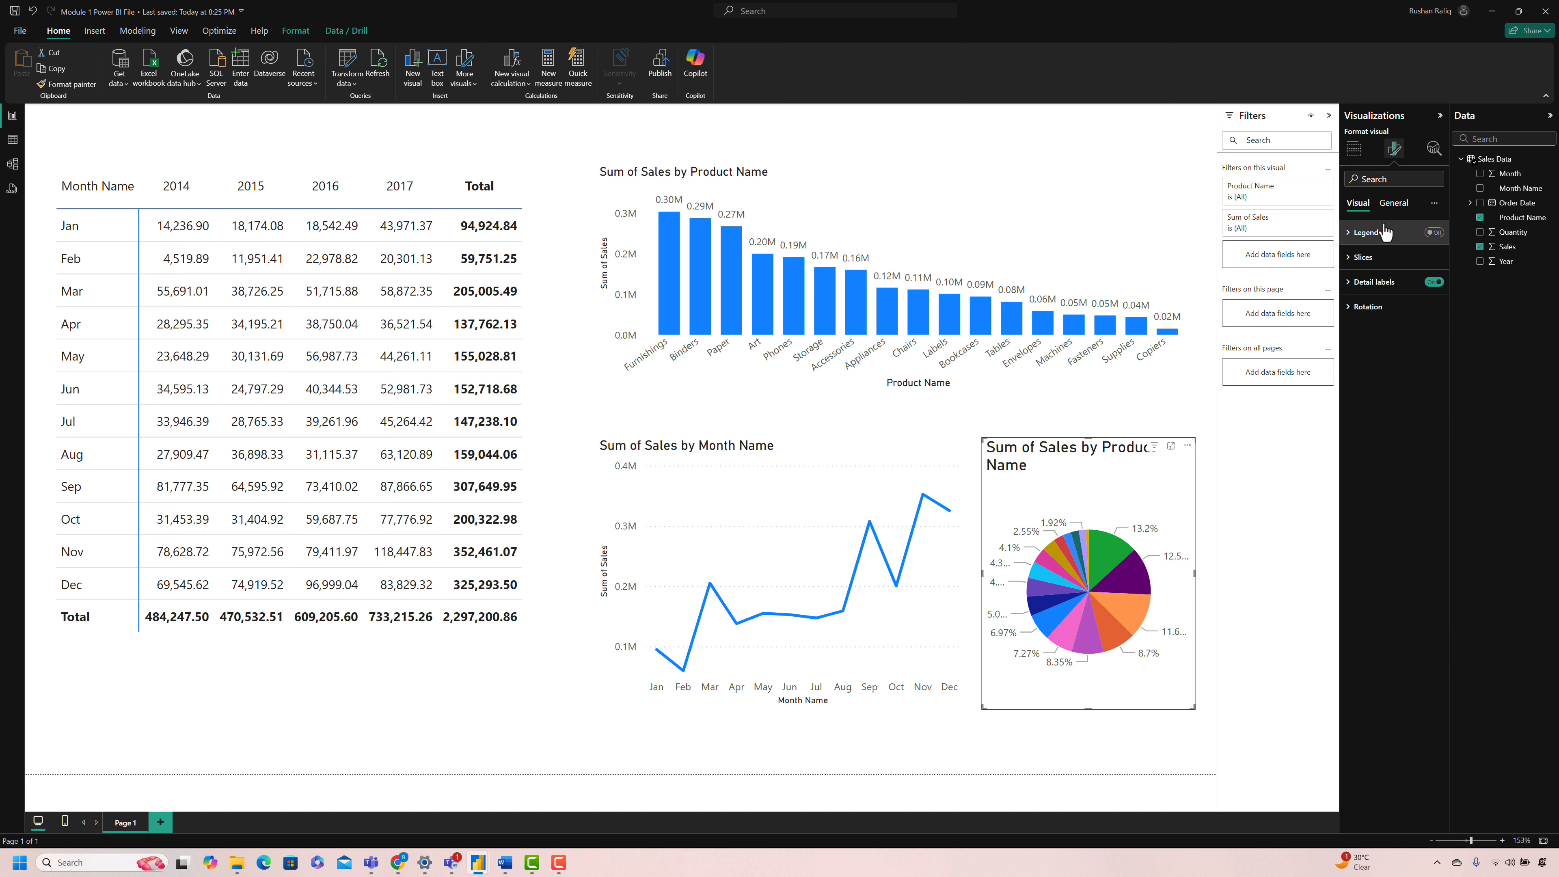
pyautogui.click(1393, 203)
pyautogui.click(1368, 256)
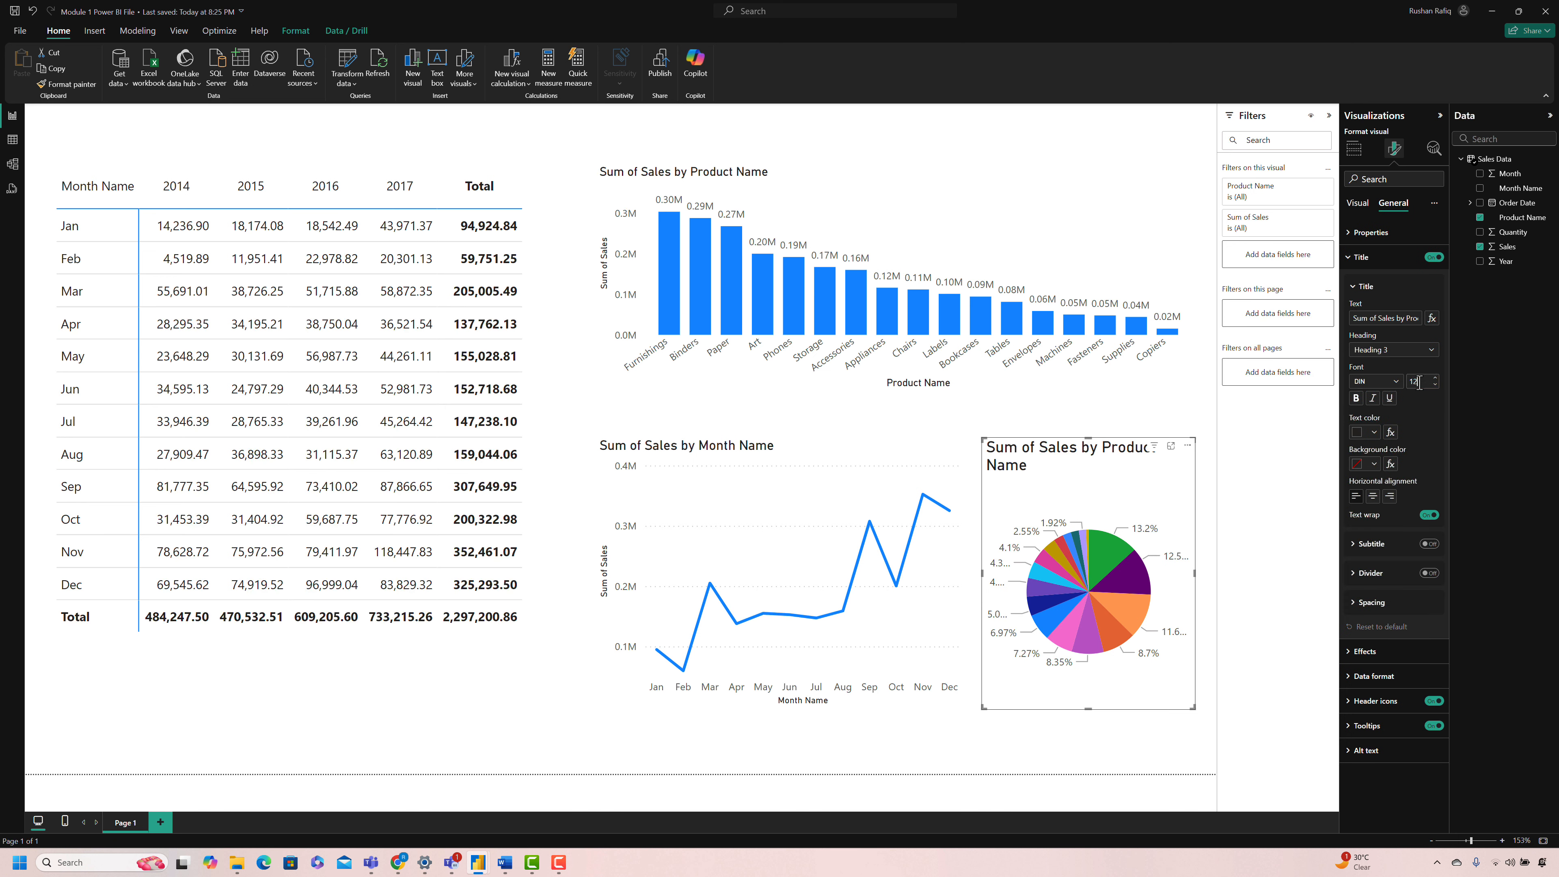
pyautogui.click(1400, 322)
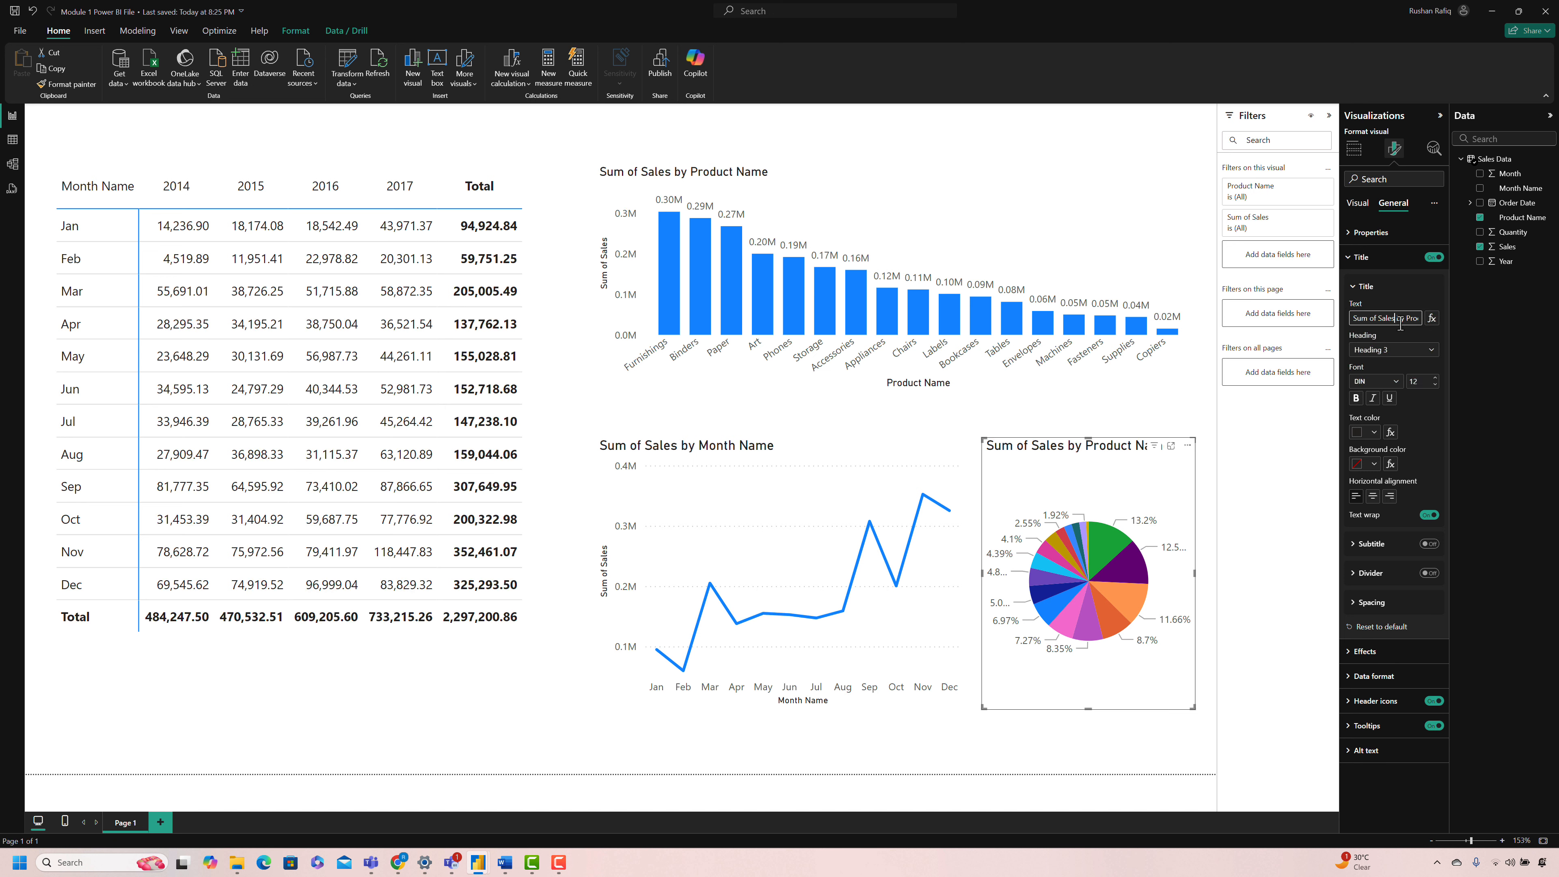
pyautogui.hotkey('shift', 'Home')
pyautogui.press('BackSpace')
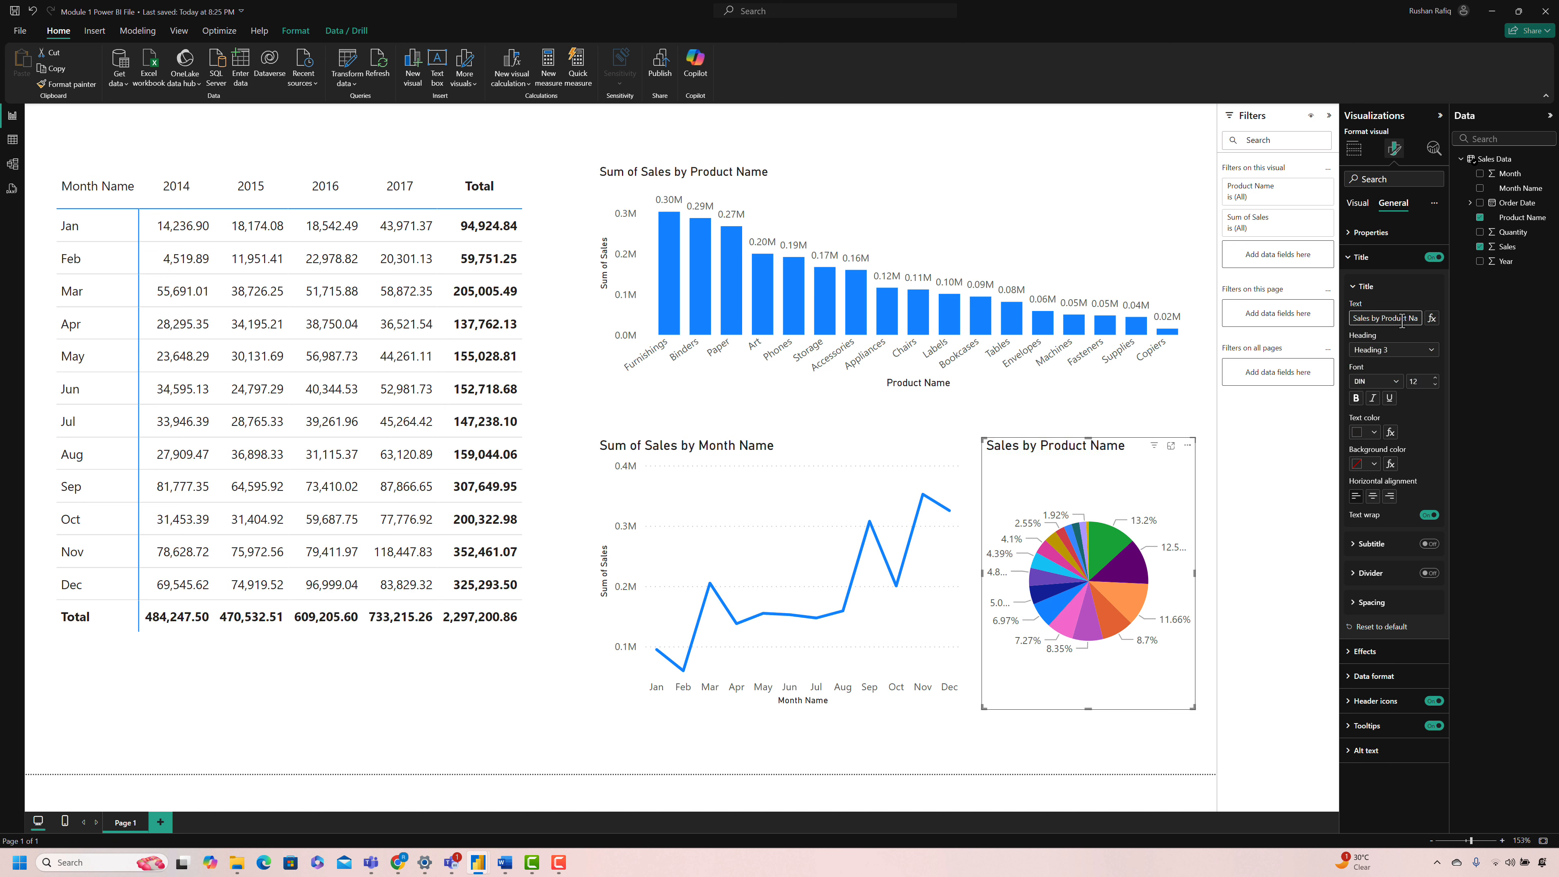
pyautogui.press('End')
pyautogui.press('BackSpace')
pyautogui.press('BackSpace')
pyautogui.press('BackSpace')
pyautogui.press('BackSpace')
pyautogui.press('BackSpace')
# Step: Shorten the line chart's title text to "Sales by Month"
pyautogui.click(808, 445)
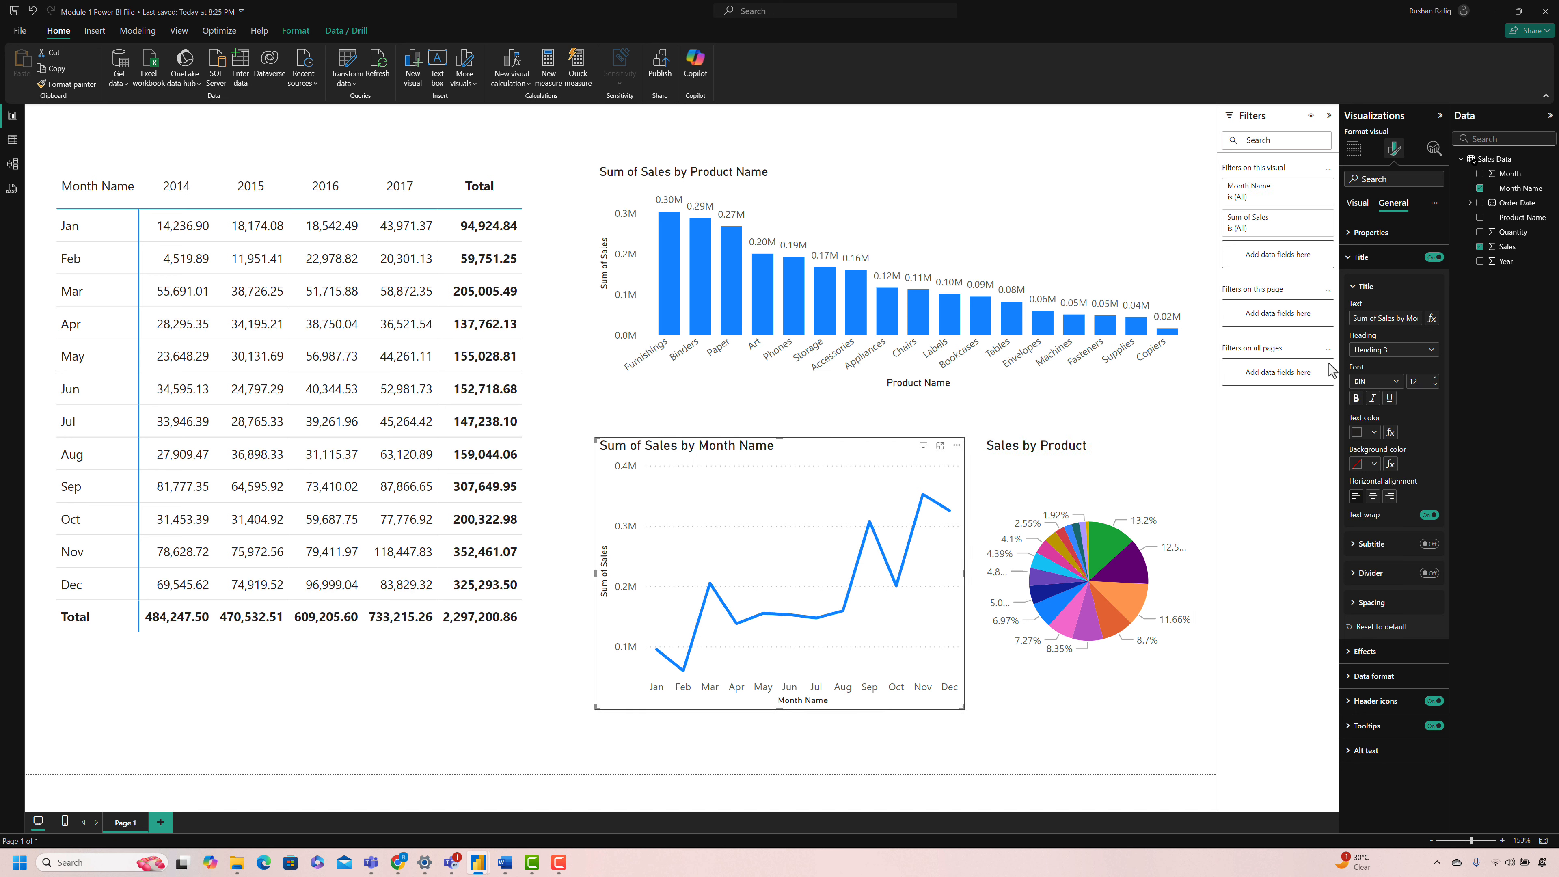
pyautogui.hotkey('shift', 'Home')
pyautogui.press('BackSpace')
pyautogui.press('End')
pyautogui.press('BackSpace')
pyautogui.press('BackSpace')
pyautogui.press('BackSpace')
pyautogui.press('BackSpace')
pyautogui.press('BackSpace')
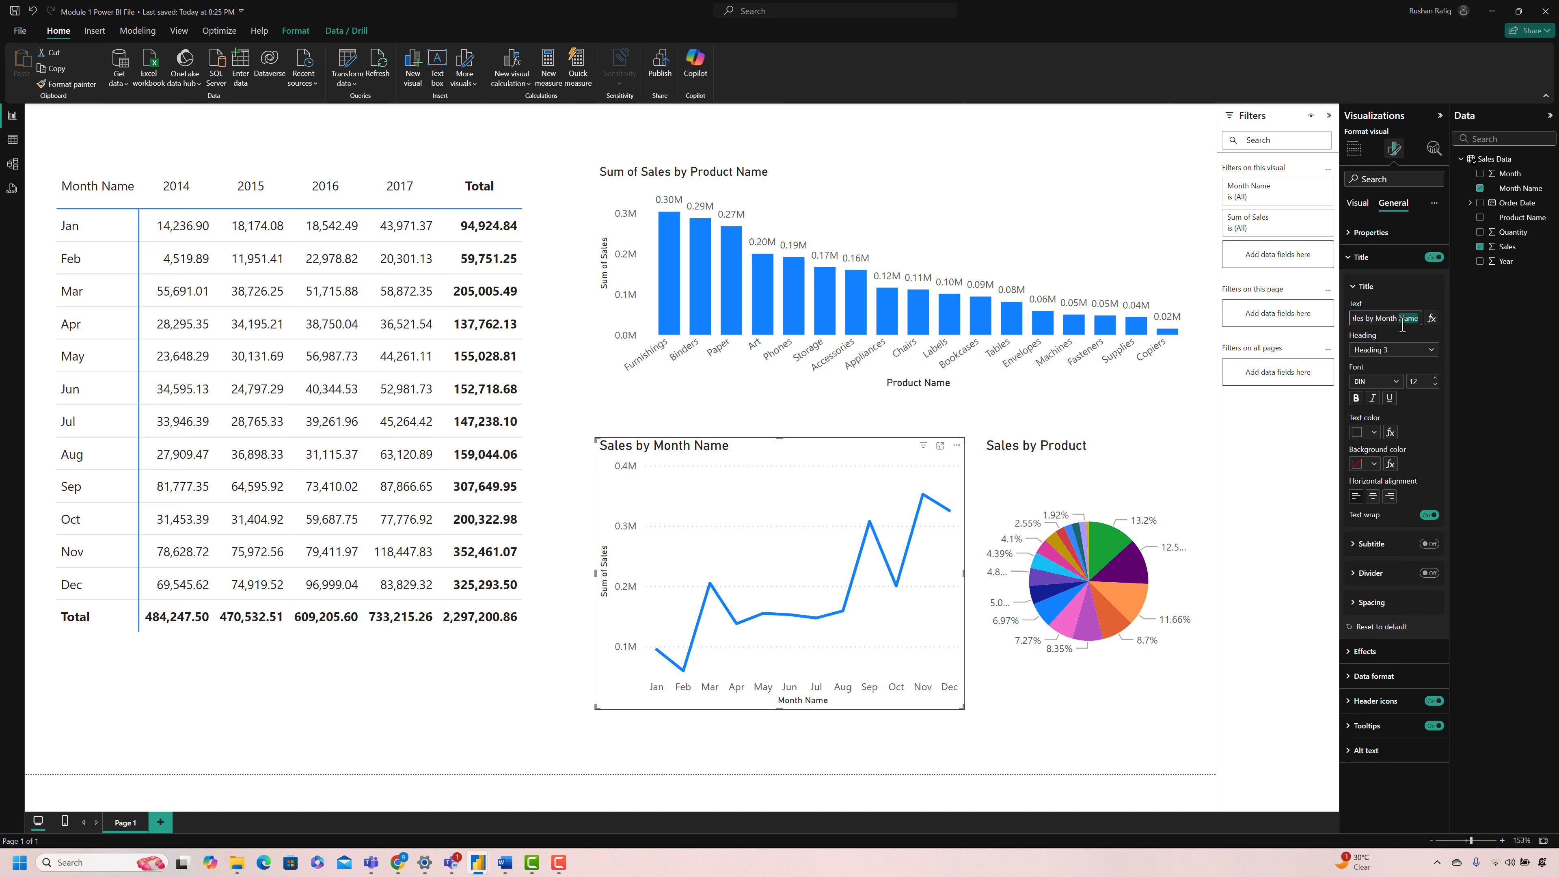
# Step: Shorten the column chart's title text to "Sales by Product"
pyautogui.click(712, 170)
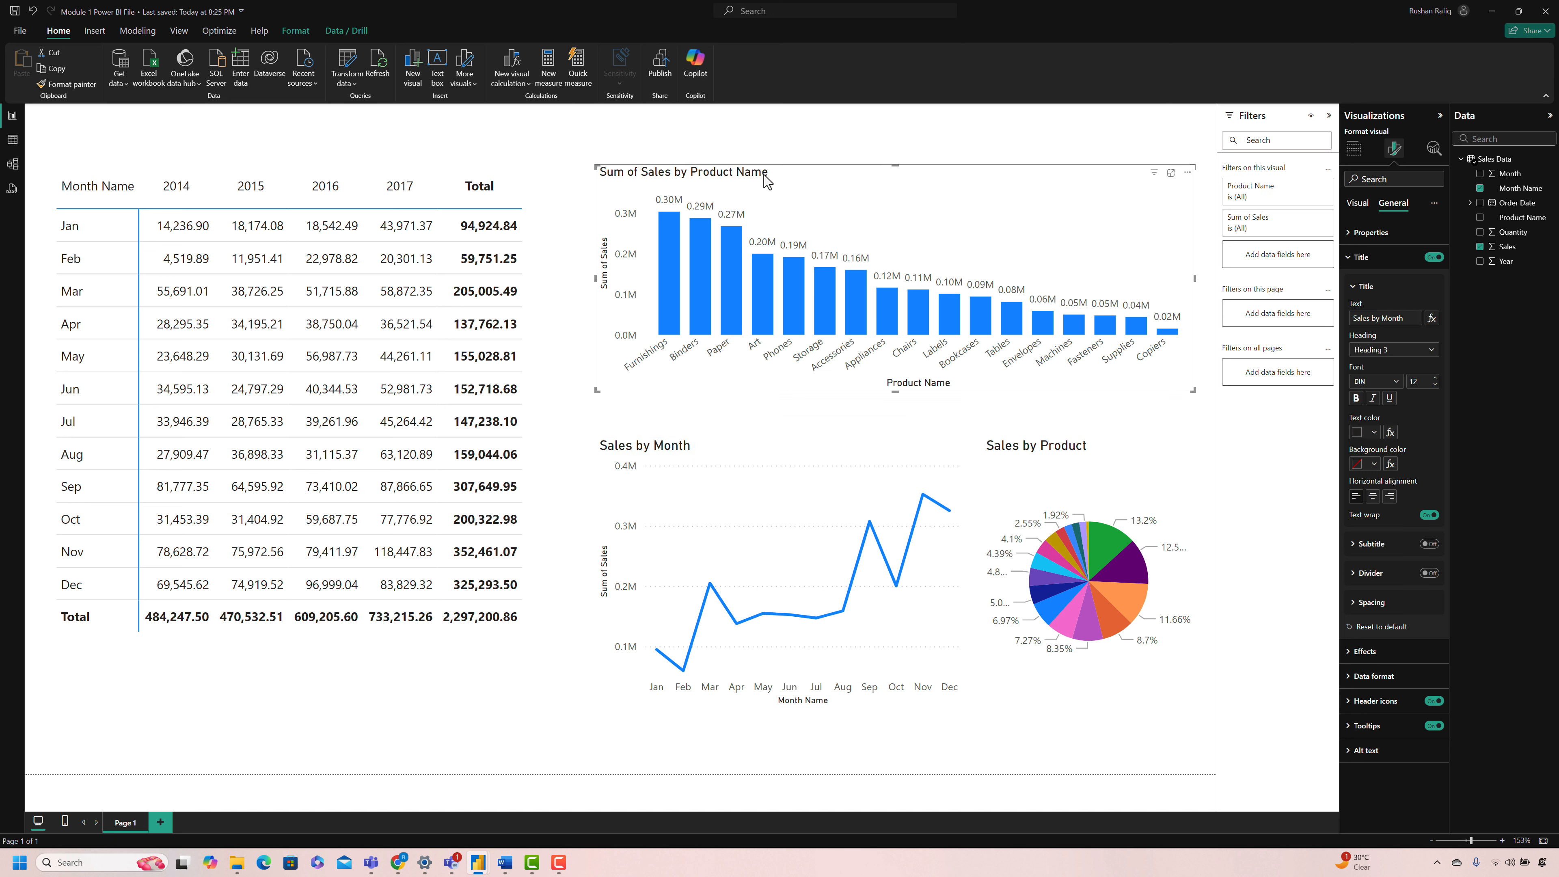
pyautogui.click(1379, 318)
pyautogui.hotkey('shift', 'Home')
pyautogui.press('BackSpace')
pyautogui.press('End')
pyautogui.press('BackSpace')
pyautogui.press('BackSpace')
pyautogui.press('BackSpace')
pyautogui.press('BackSpace')
pyautogui.press('BackSpace')
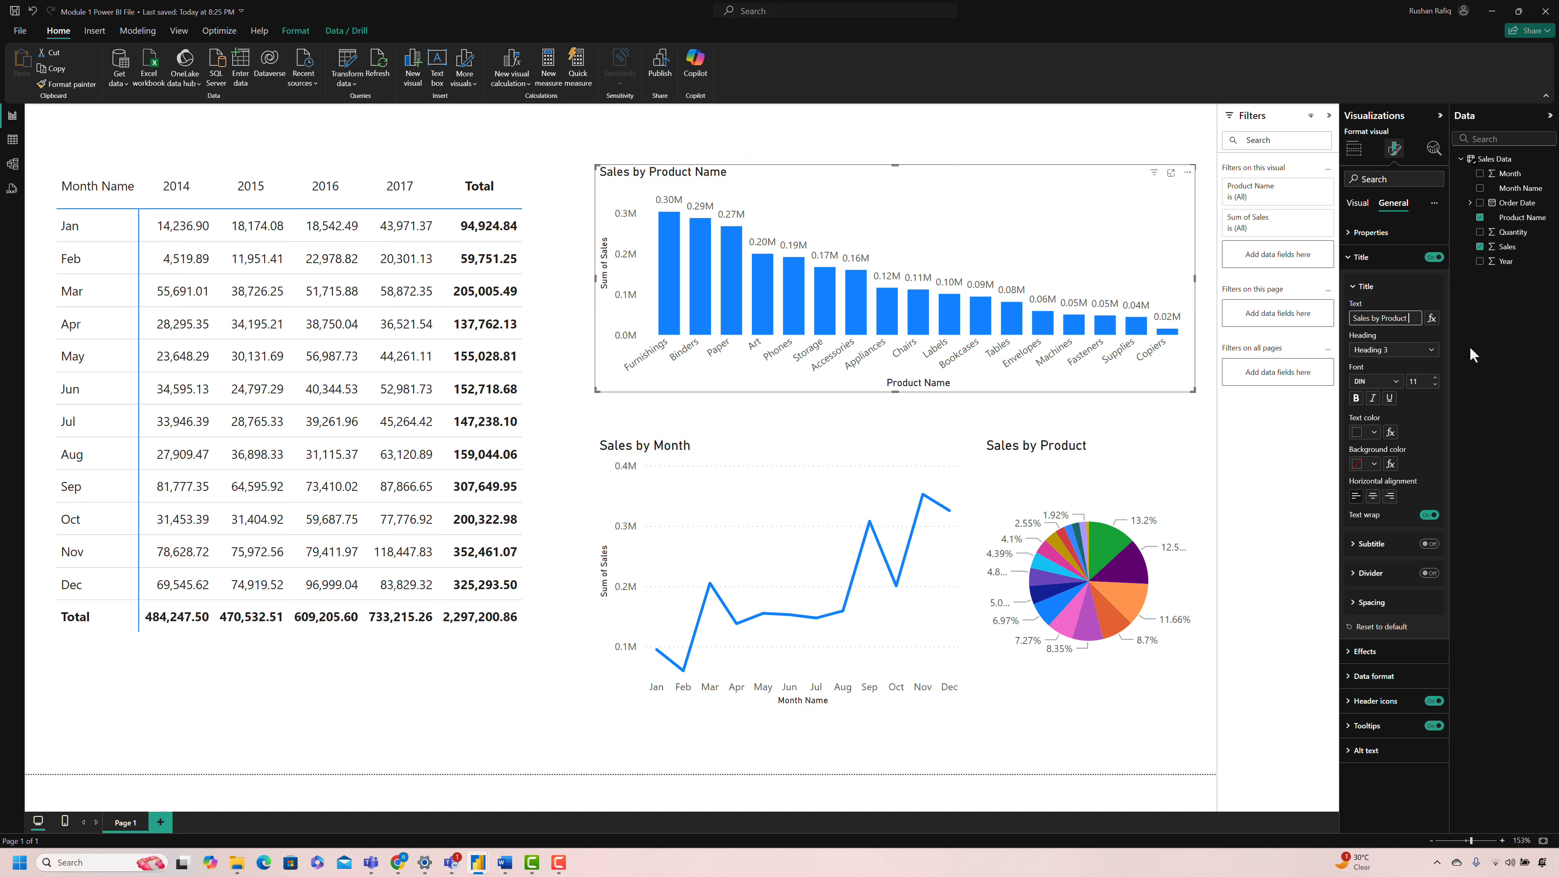
pyautogui.click(602, 749)
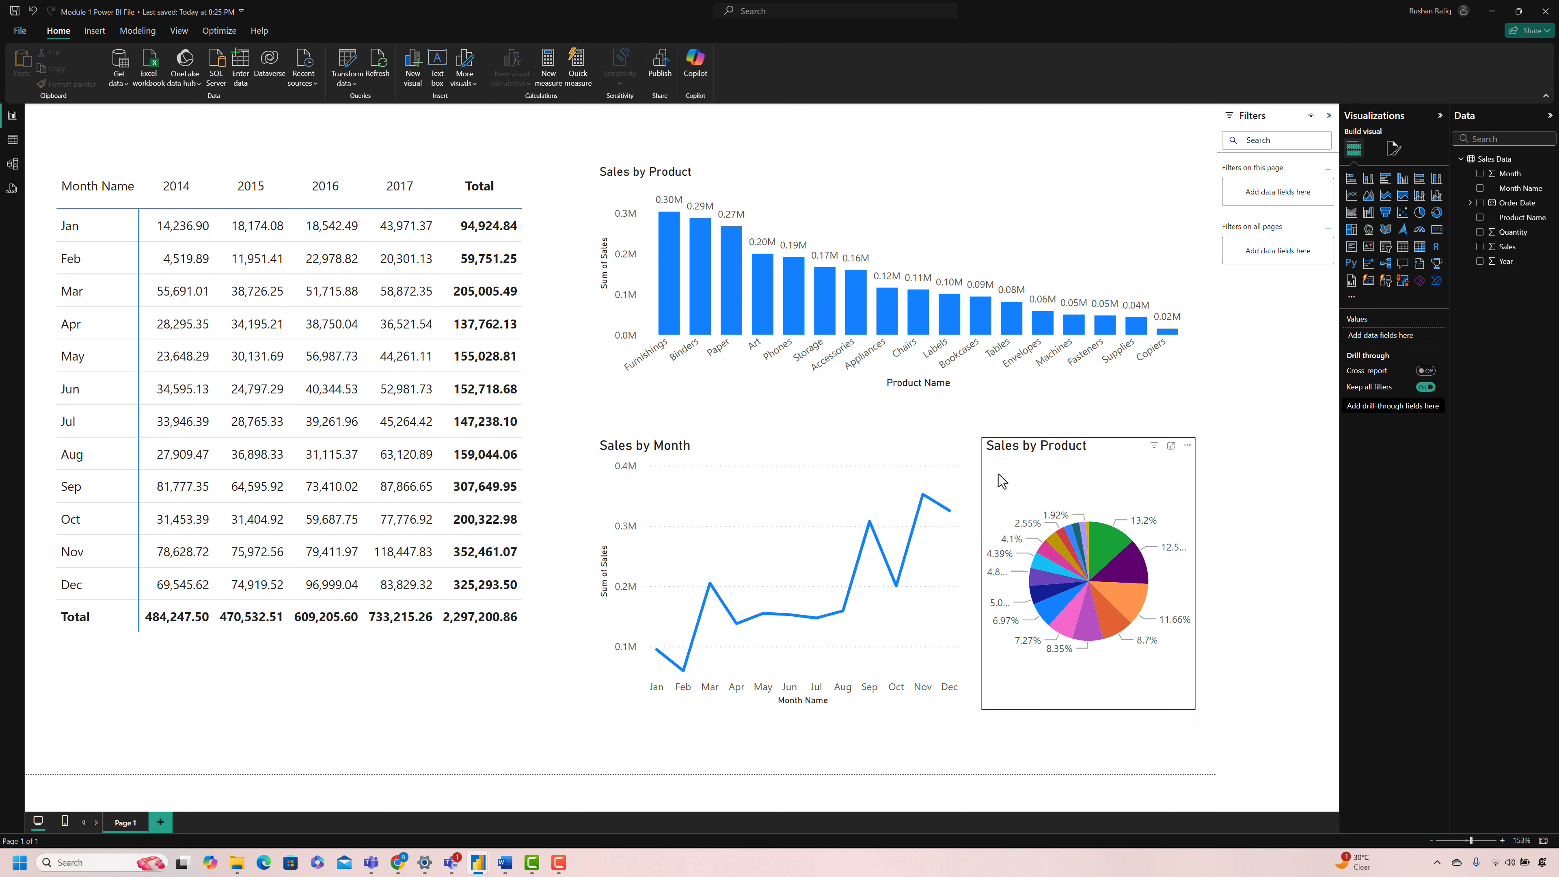
# Step: Narrow the line chart slightly and widen the pie chart toward it
pyautogui.click(814, 455)
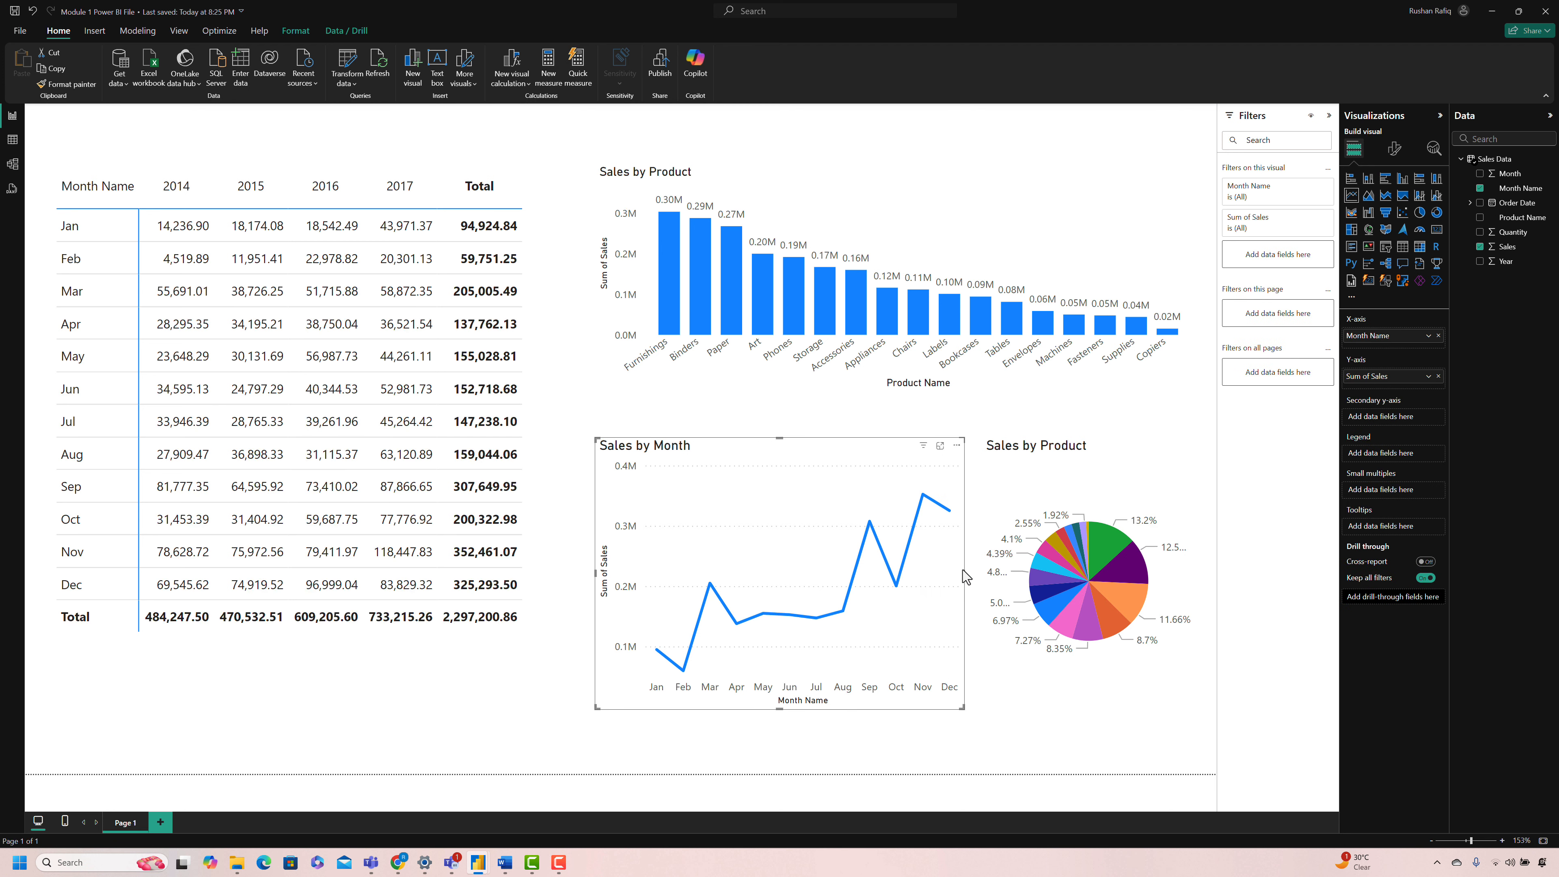
pyautogui.click(986, 483)
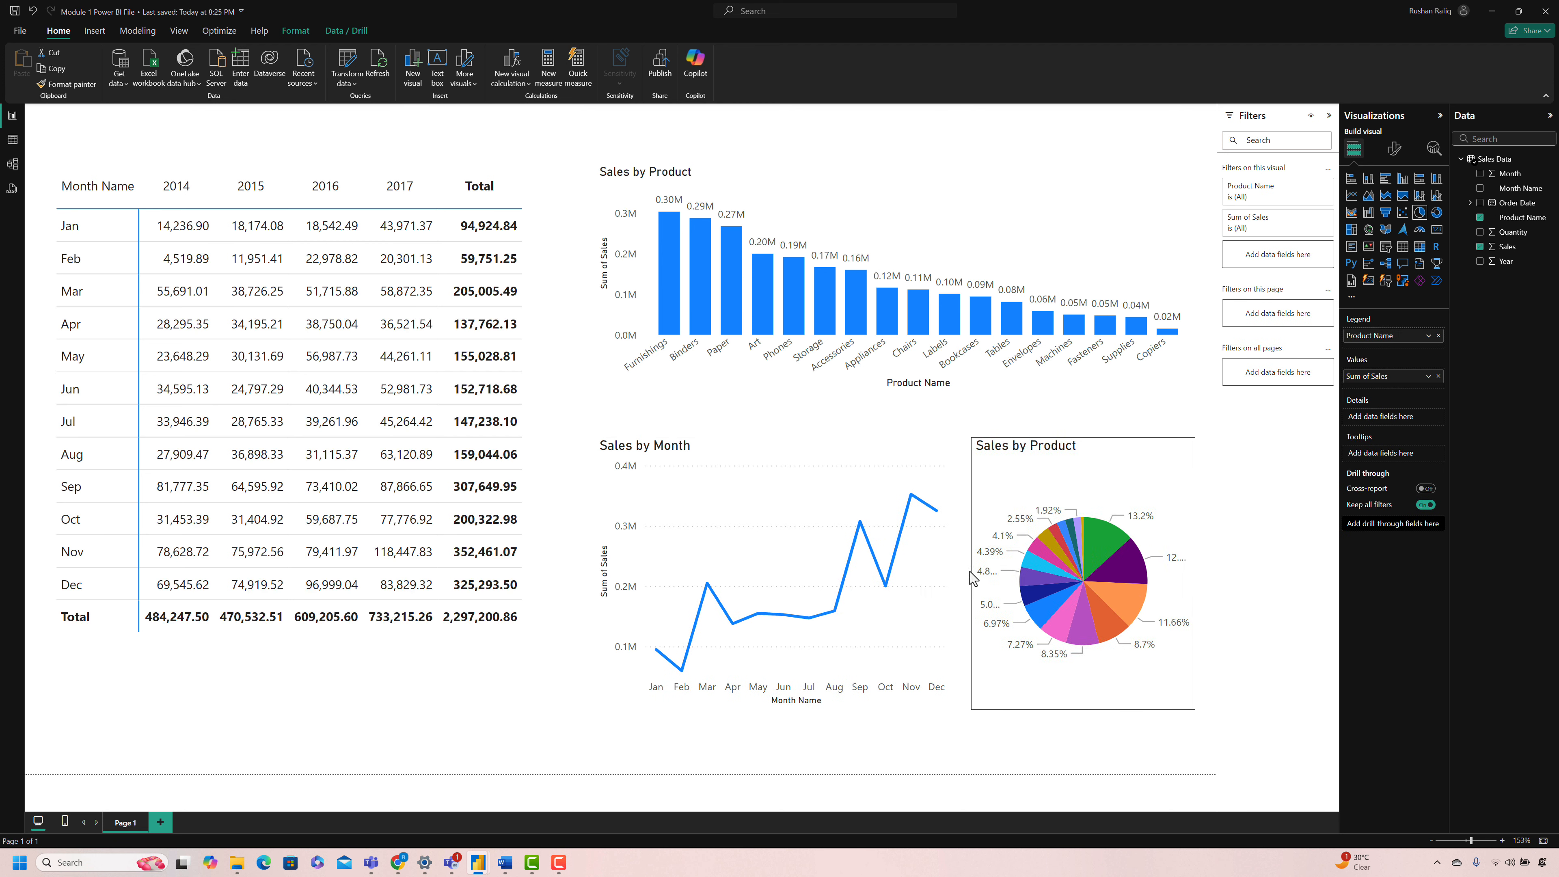
pyautogui.click(668, 738)
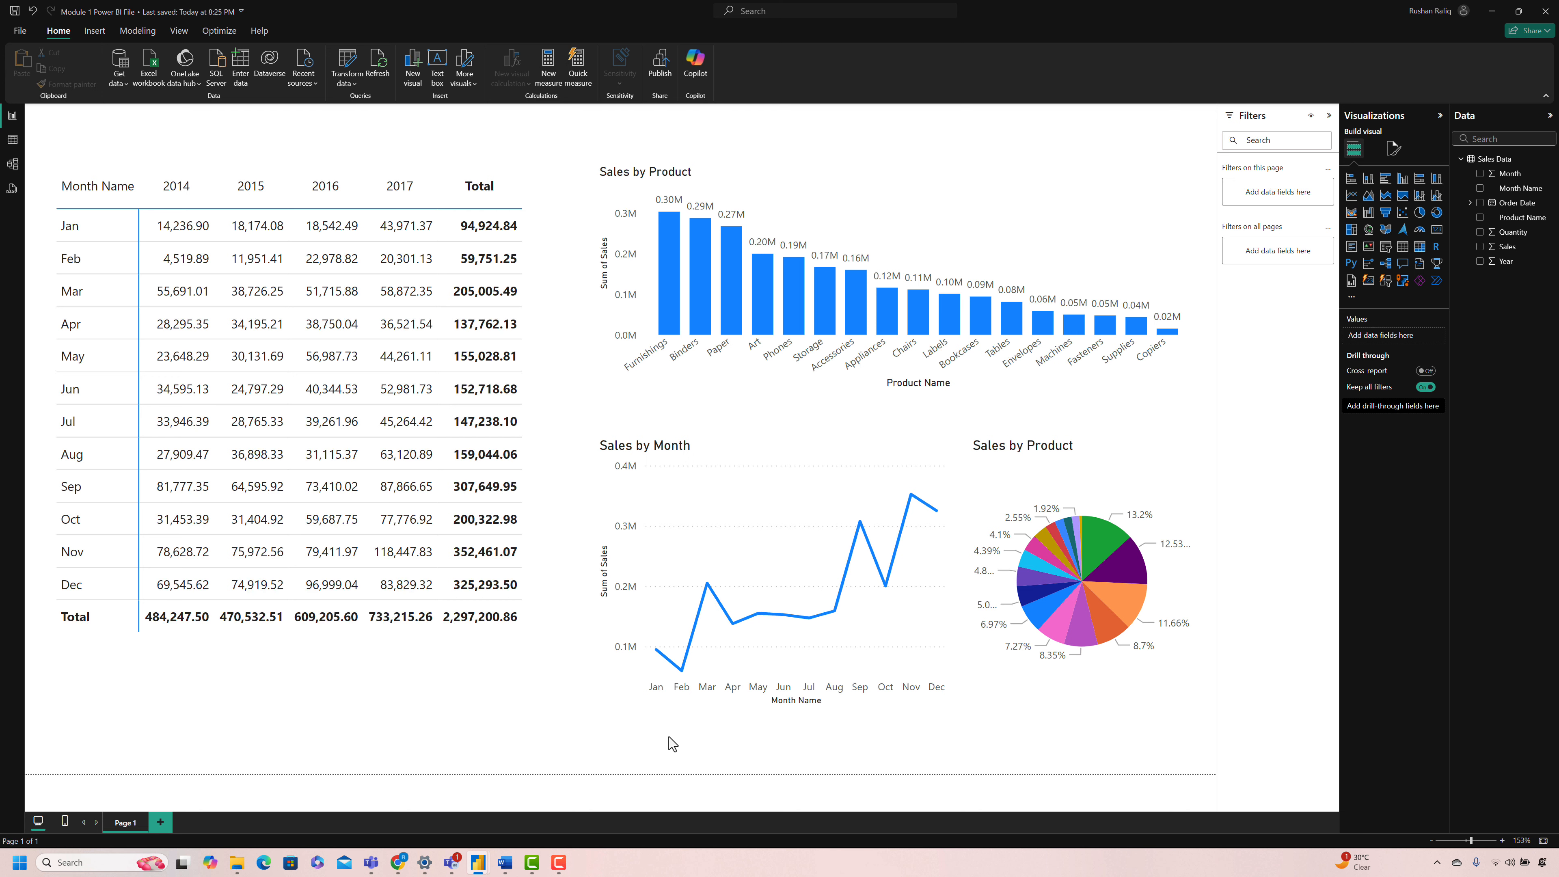
# Step: Try the Accessible Neutral report theme, and apply the accessible theme with dark slate, pink and purple colors instead
pyautogui.click(178, 31)
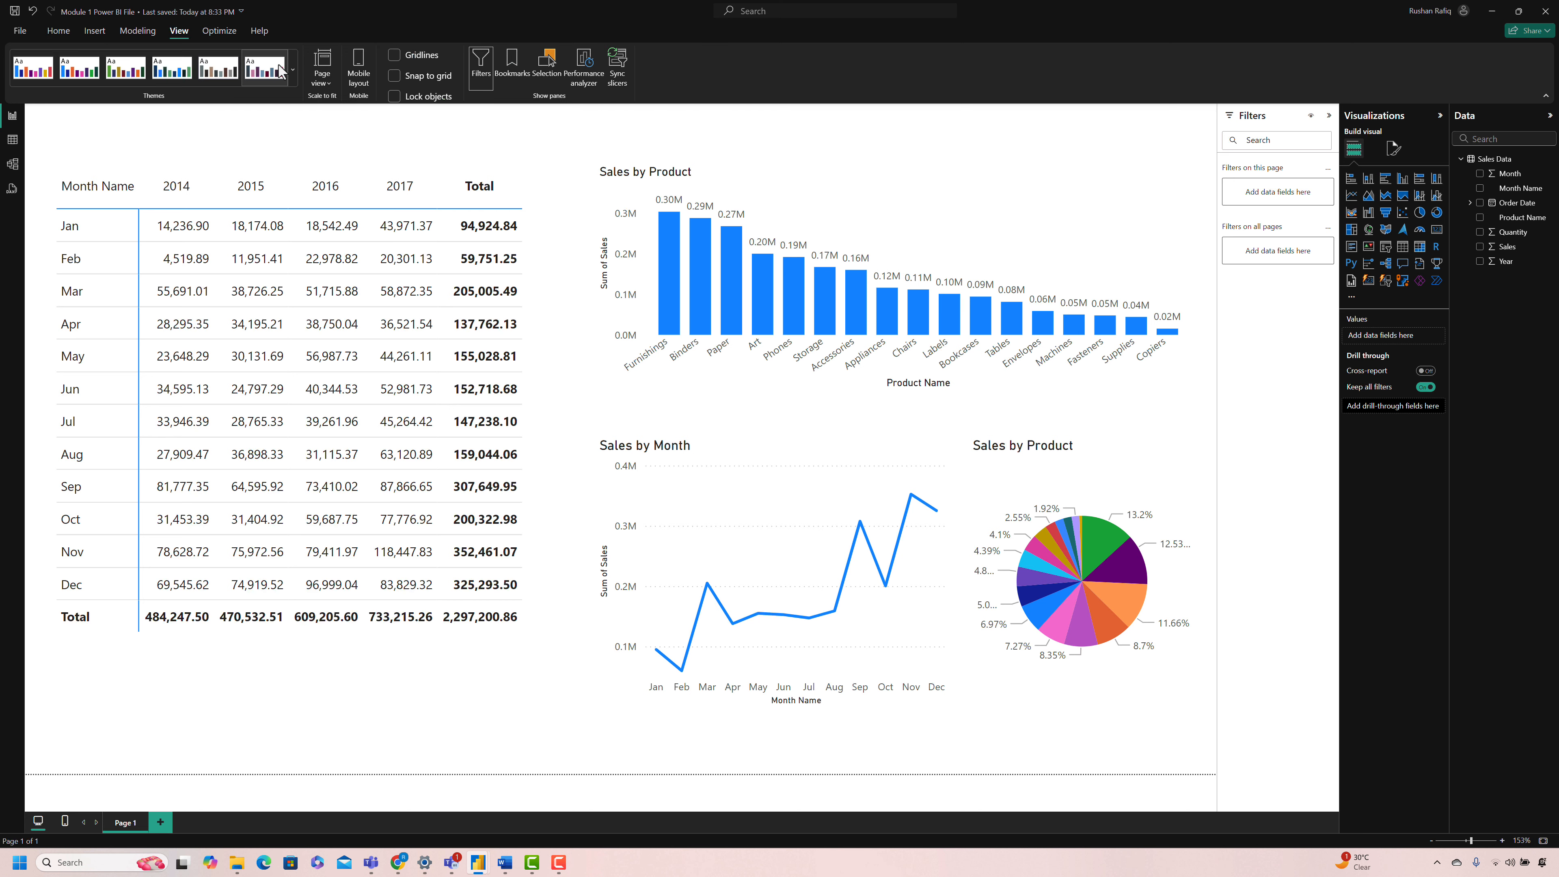
pyautogui.click(293, 68)
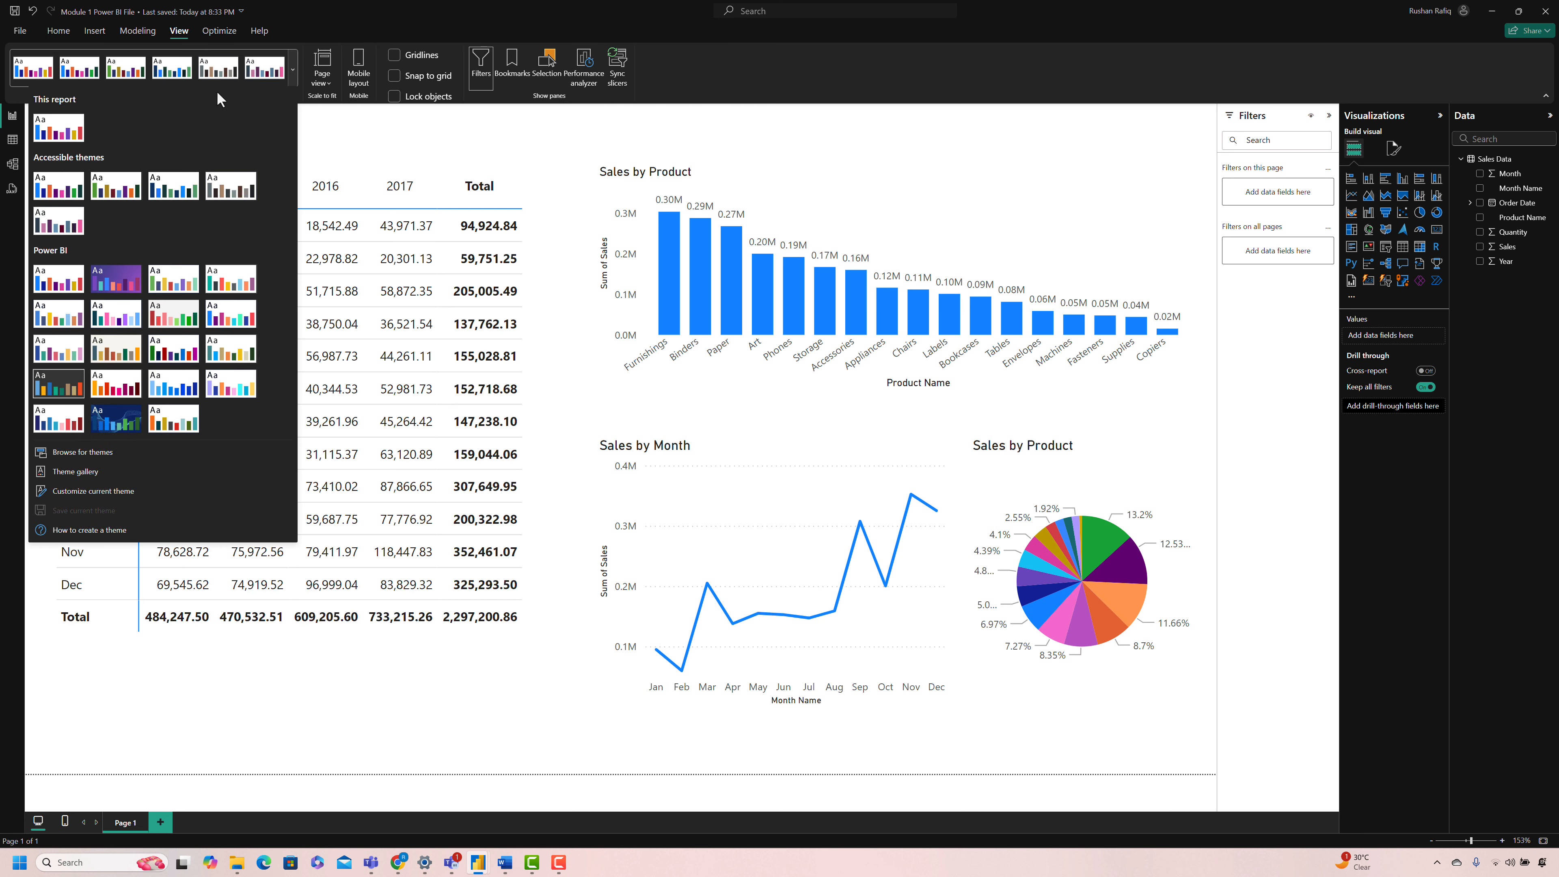
pyautogui.click(230, 191)
pyautogui.click(292, 68)
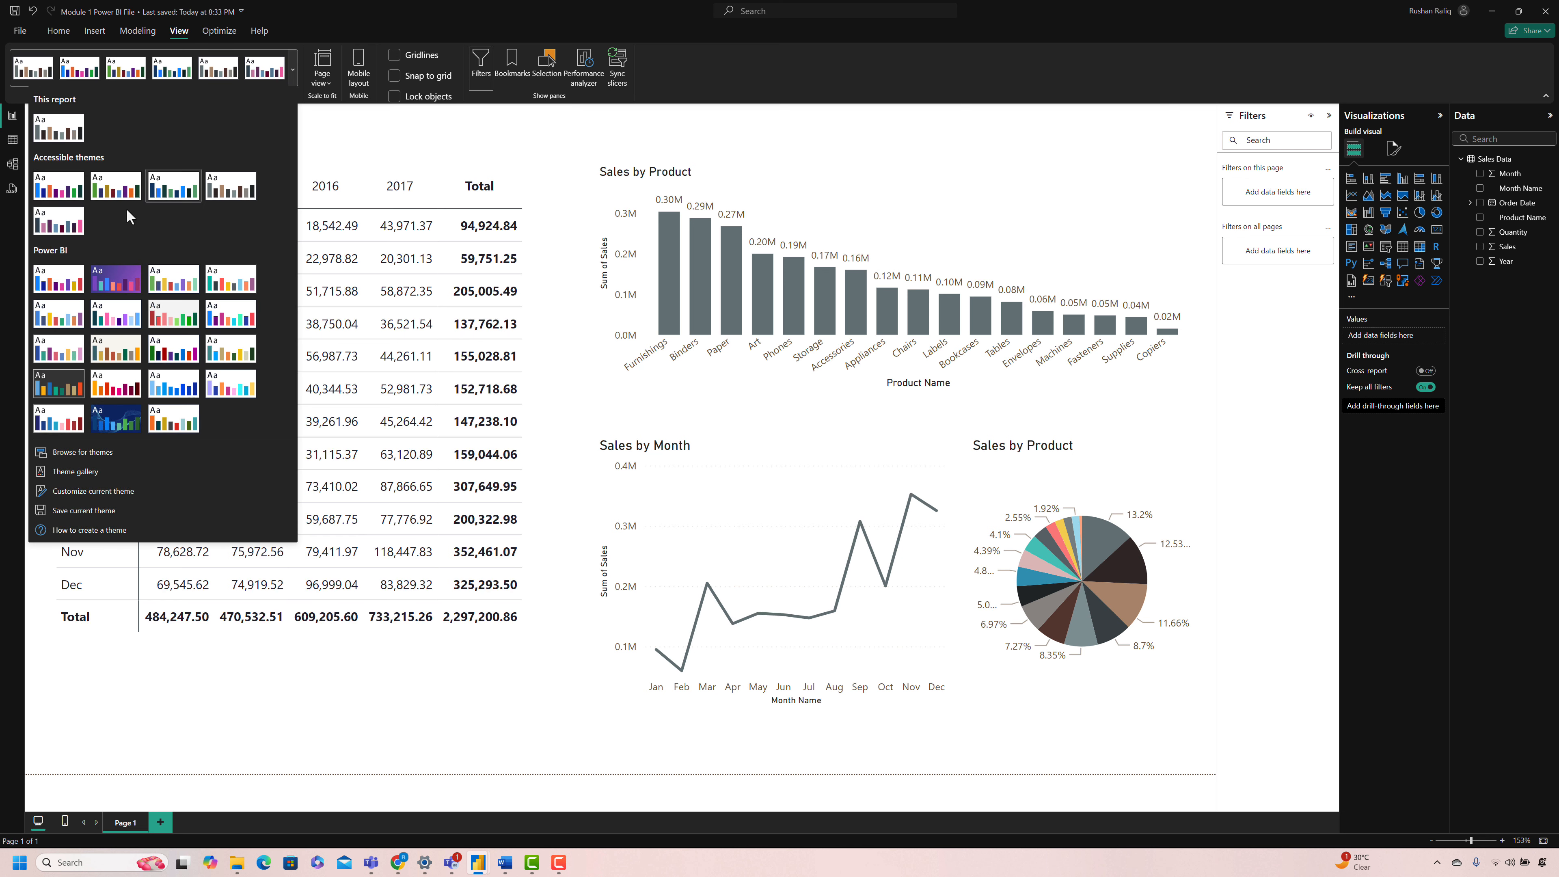
pyautogui.click(59, 223)
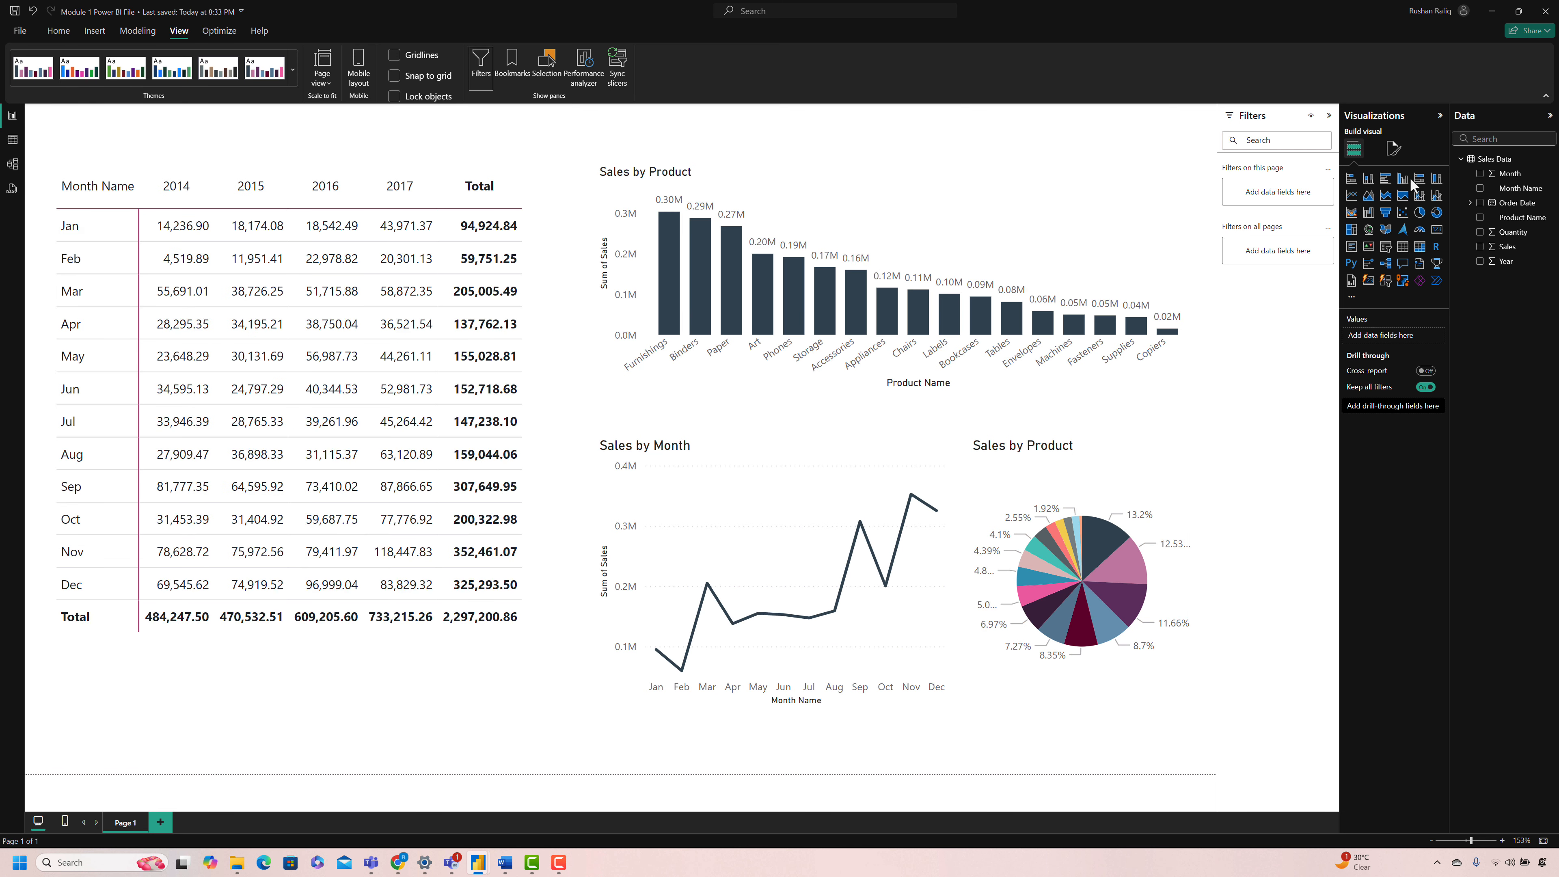
# Step: Set the page's canvas background to the theme's dark slate color and reduce its transparency to almost zero
pyautogui.click(1393, 148)
pyautogui.click(1385, 256)
pyautogui.click(1373, 298)
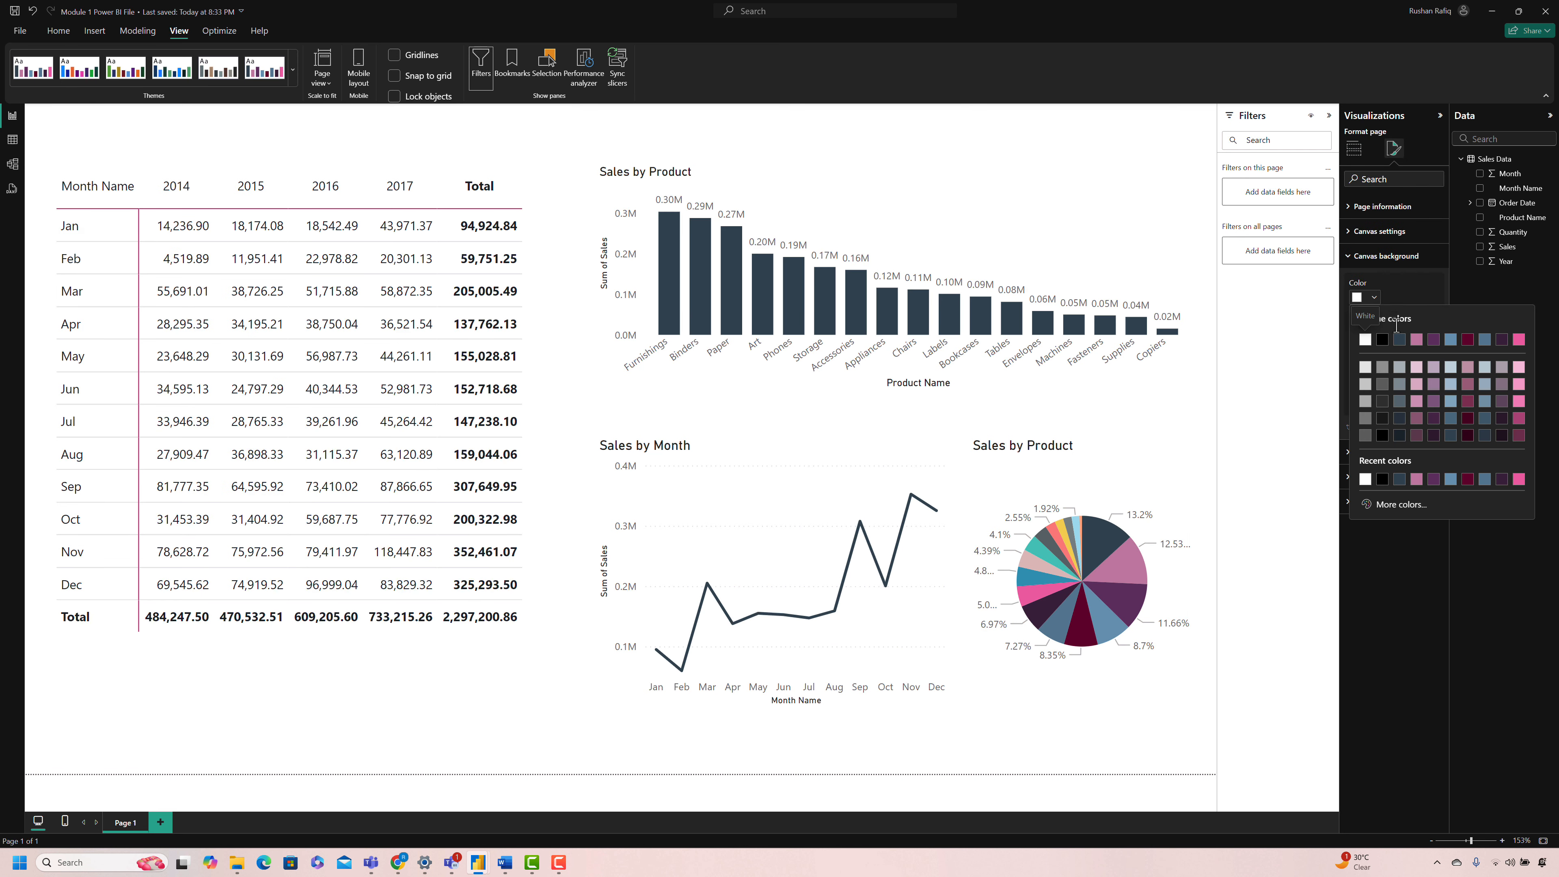
pyautogui.click(1401, 341)
pyautogui.moveTo(1412, 402); pyautogui.dragTo(1393, 397)
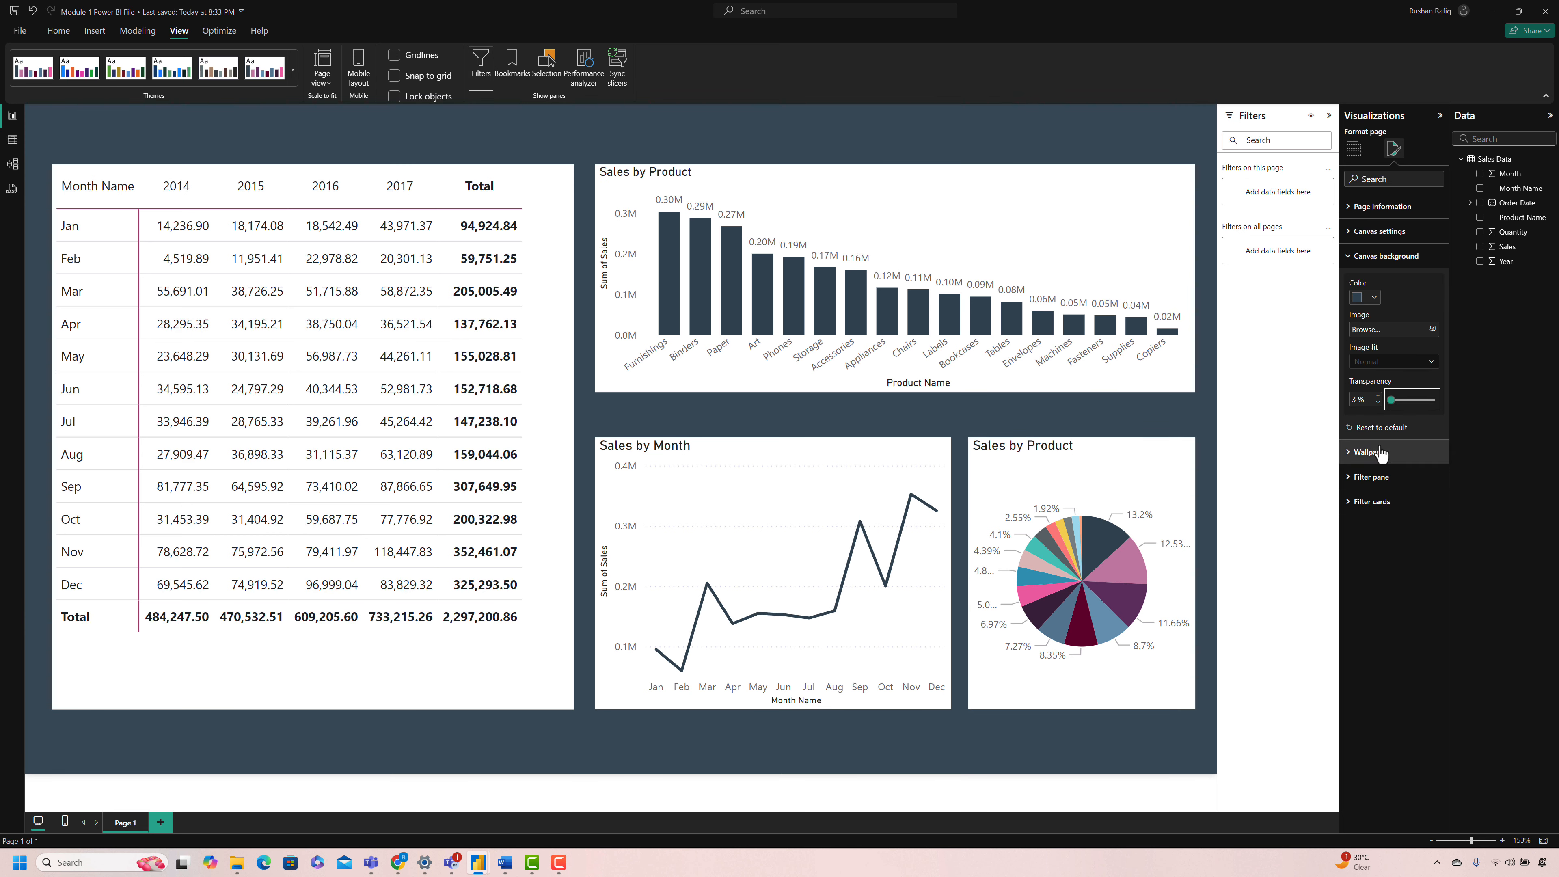
pyautogui.click(478, 740)
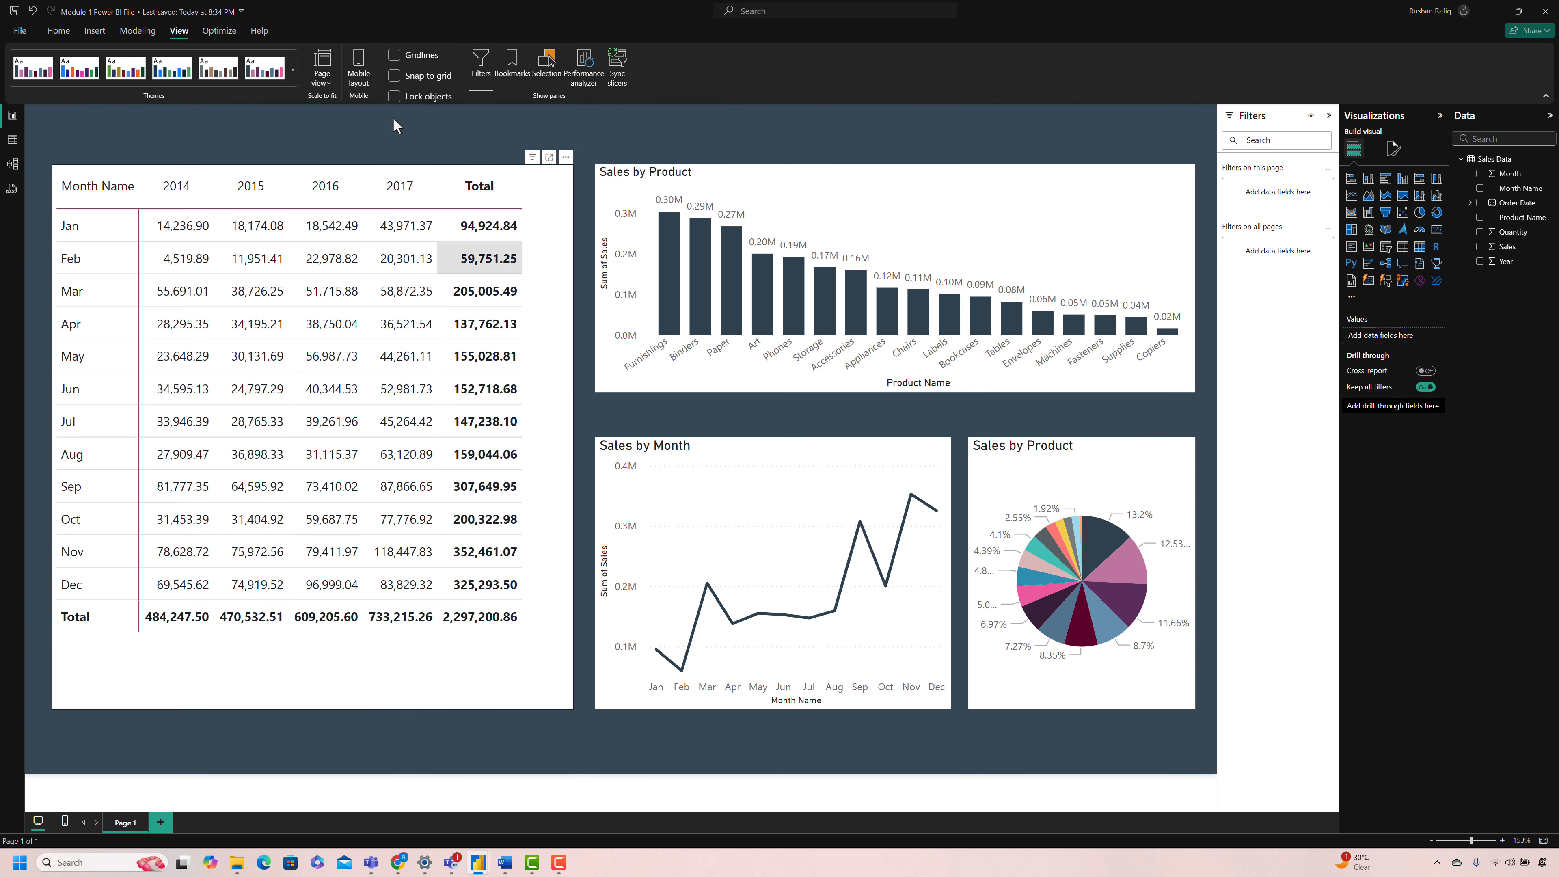
# Step: Insert a text box reading "Sales Dashboard" and format the text in bold at size 24
pyautogui.click(94, 31)
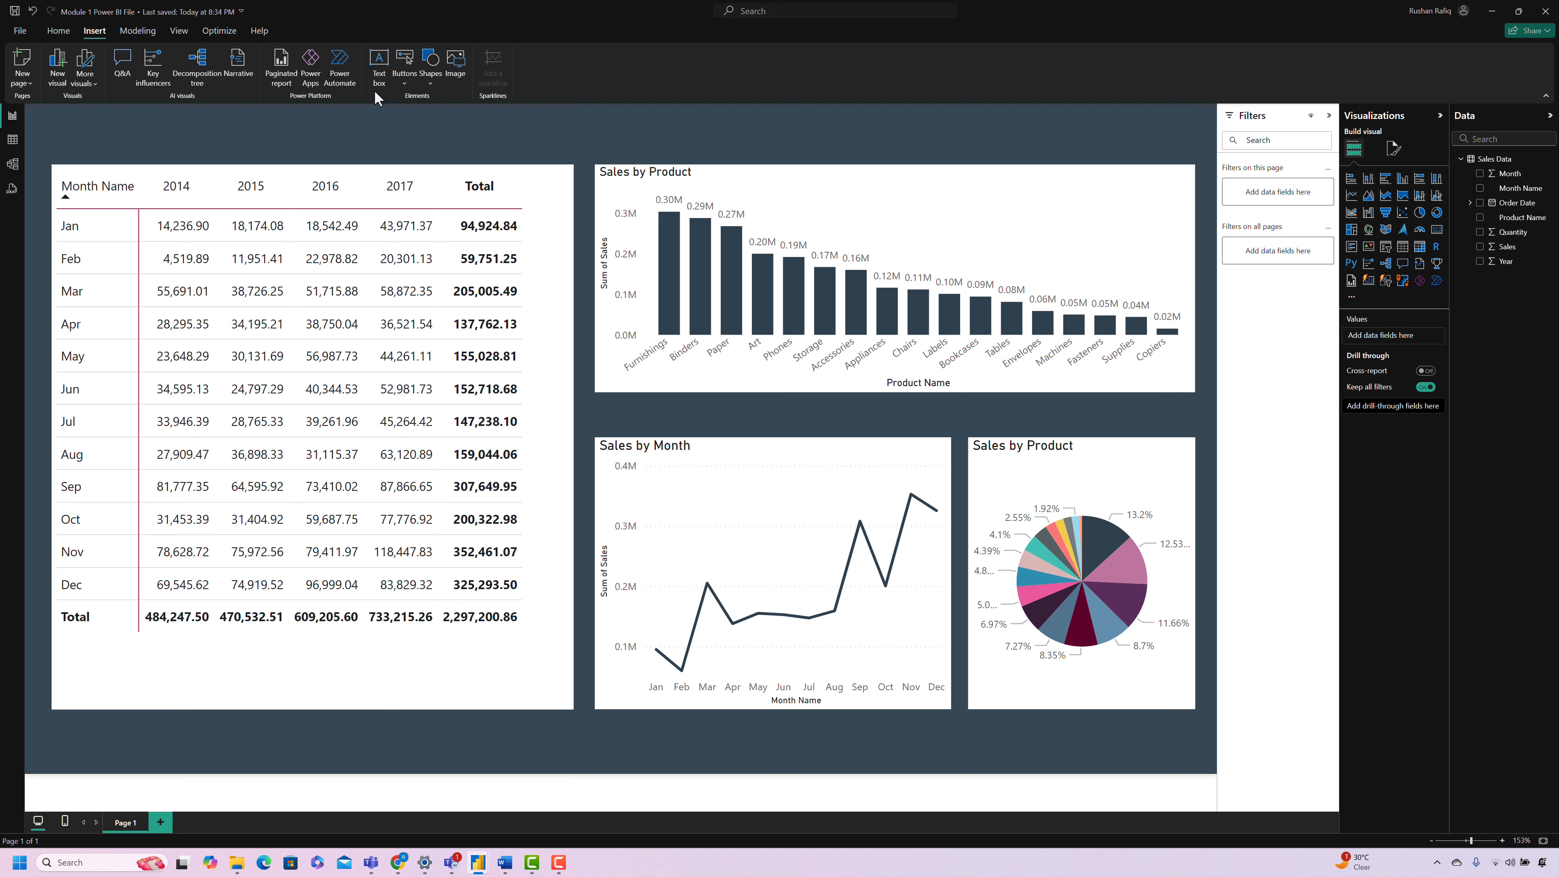
pyautogui.click(377, 67)
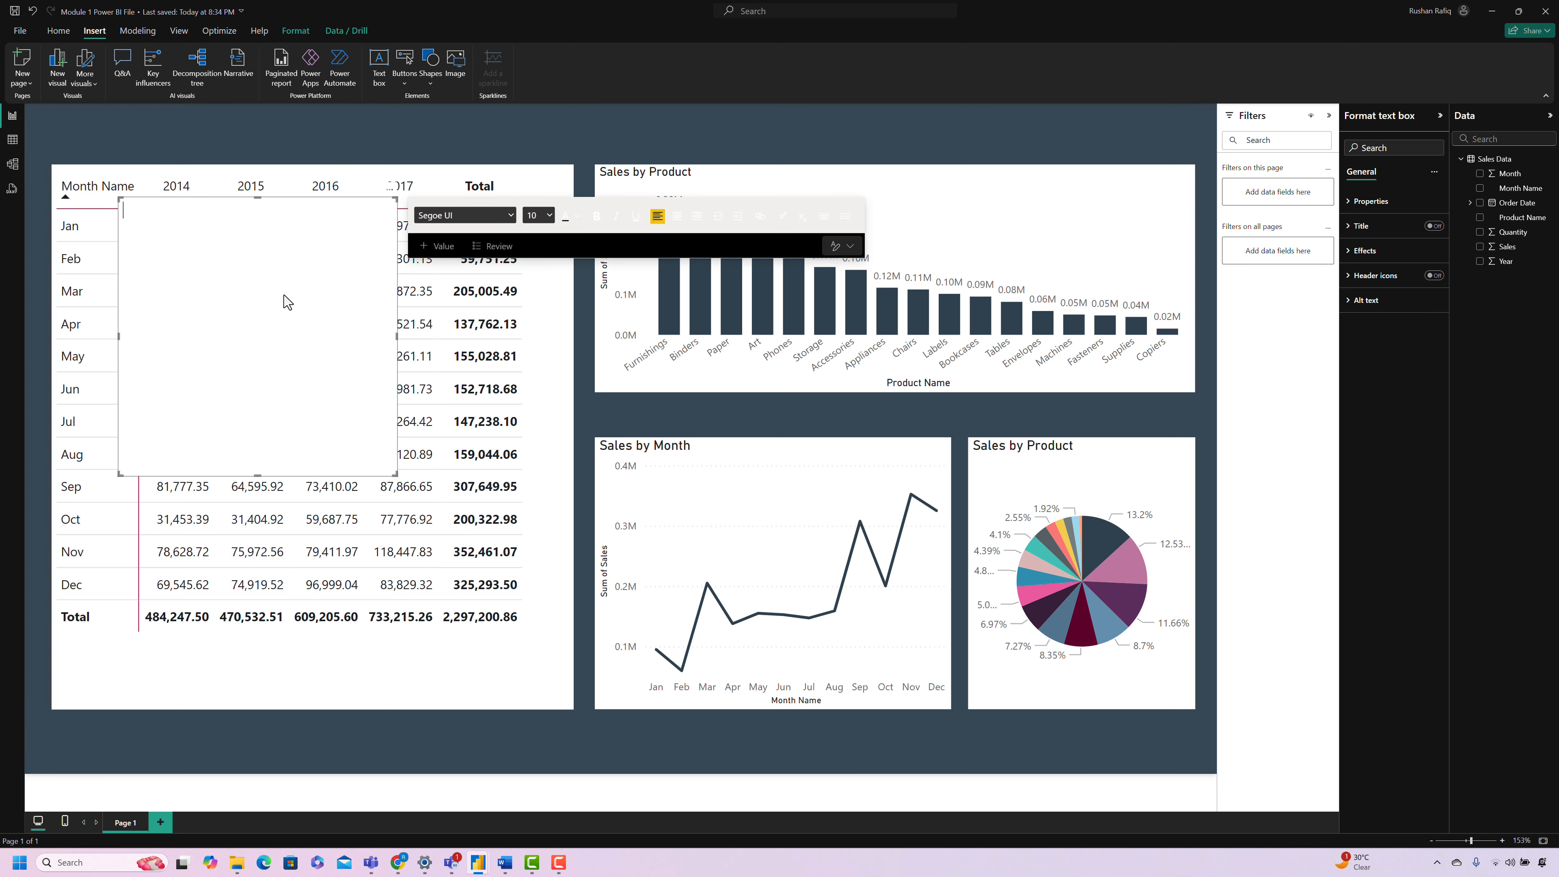
pyautogui.write('Sales Dashboard')
pyautogui.hotkey('ctrl', 'a')
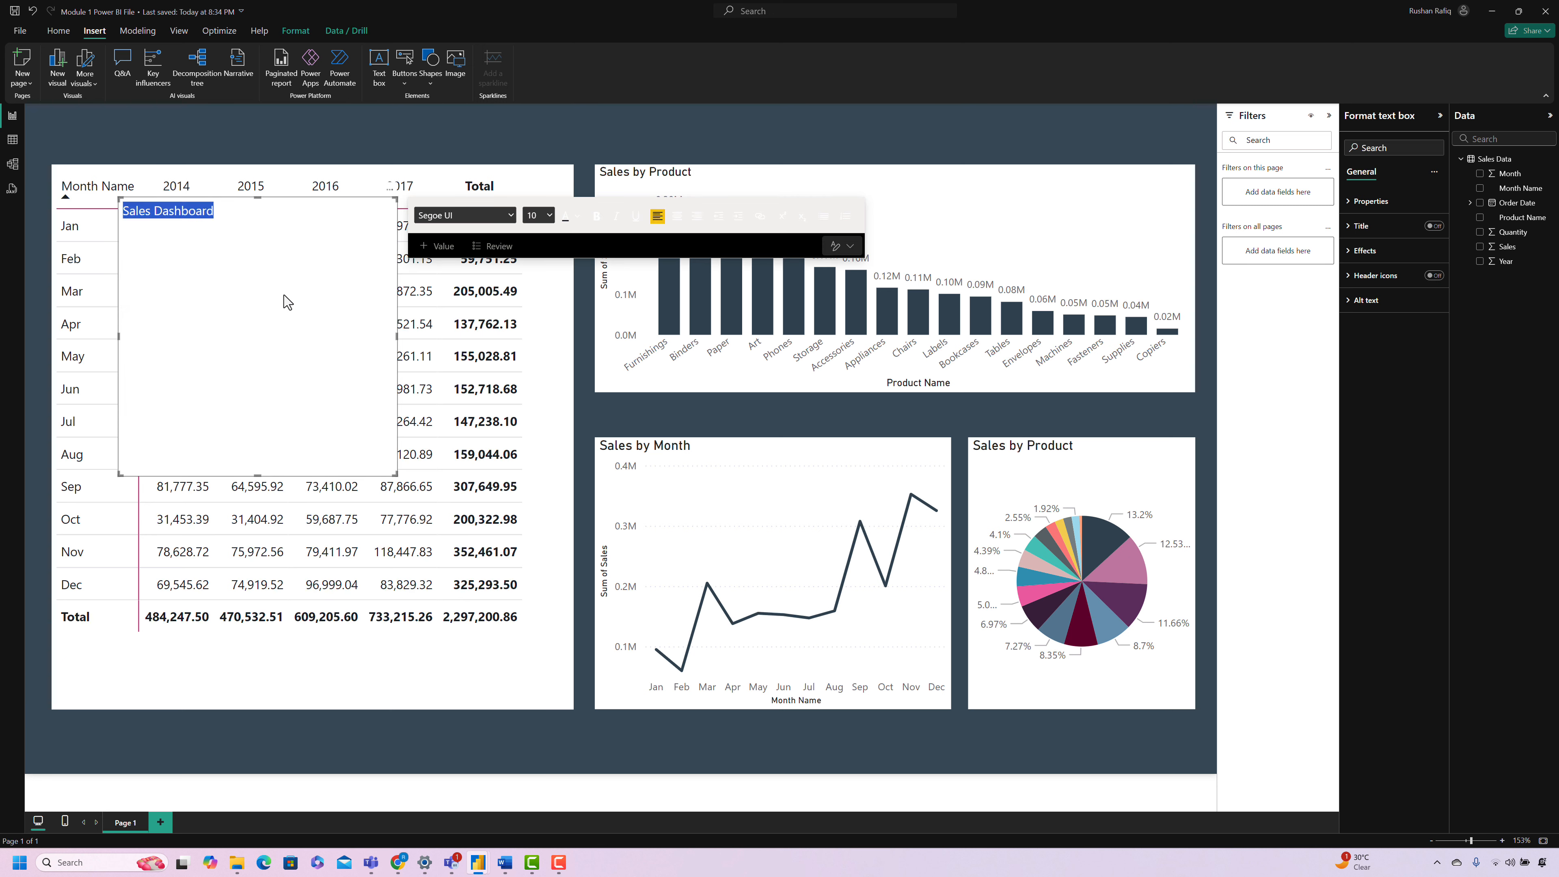
pyautogui.click(549, 215)
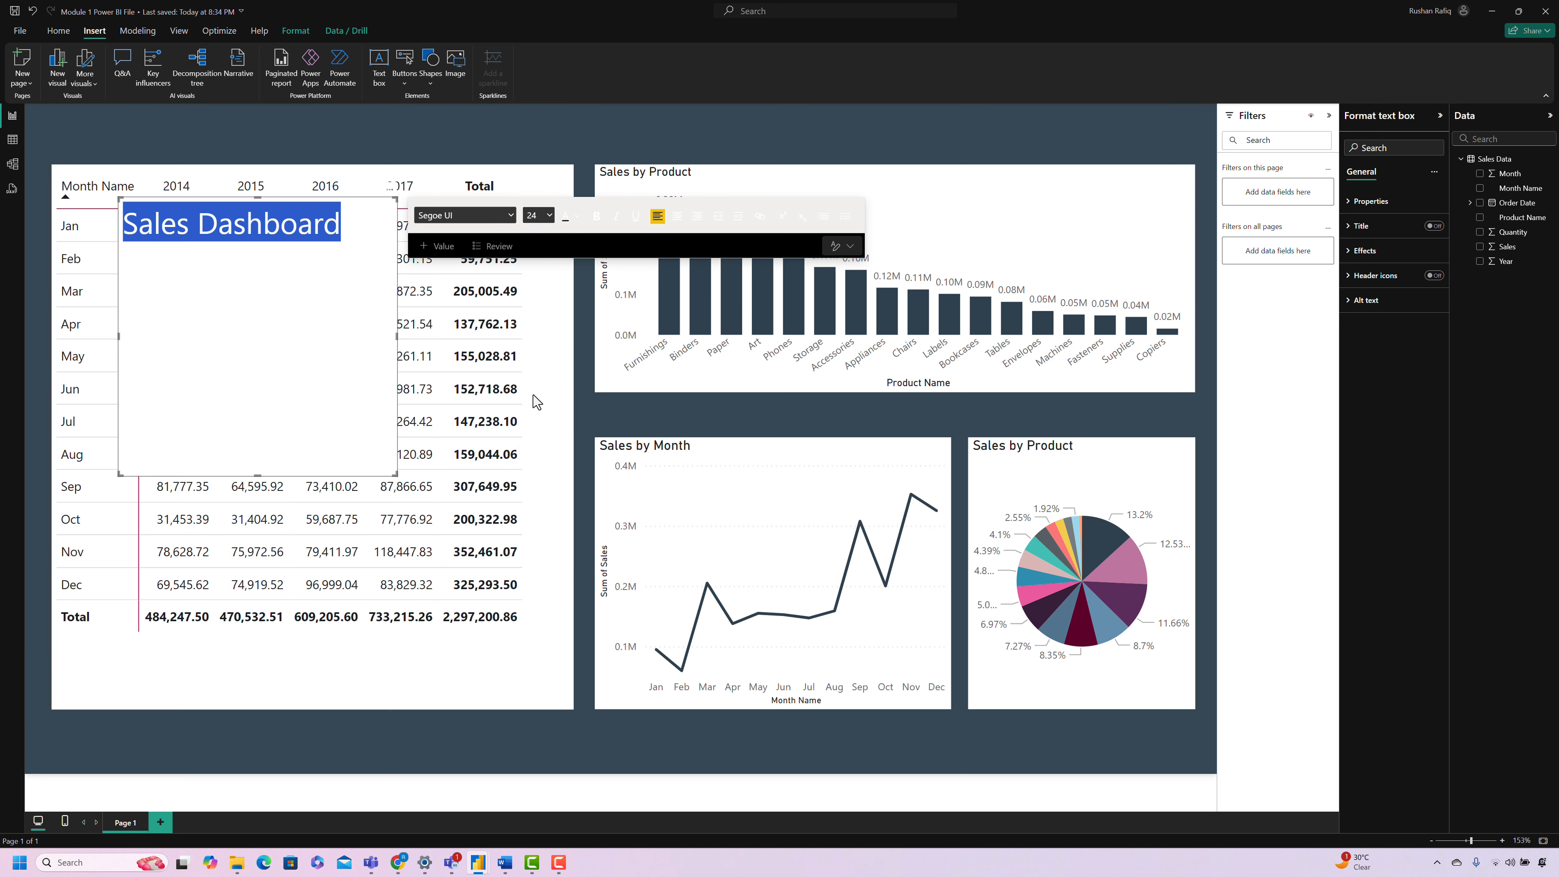
pyautogui.click(537, 403)
pyautogui.click(595, 217)
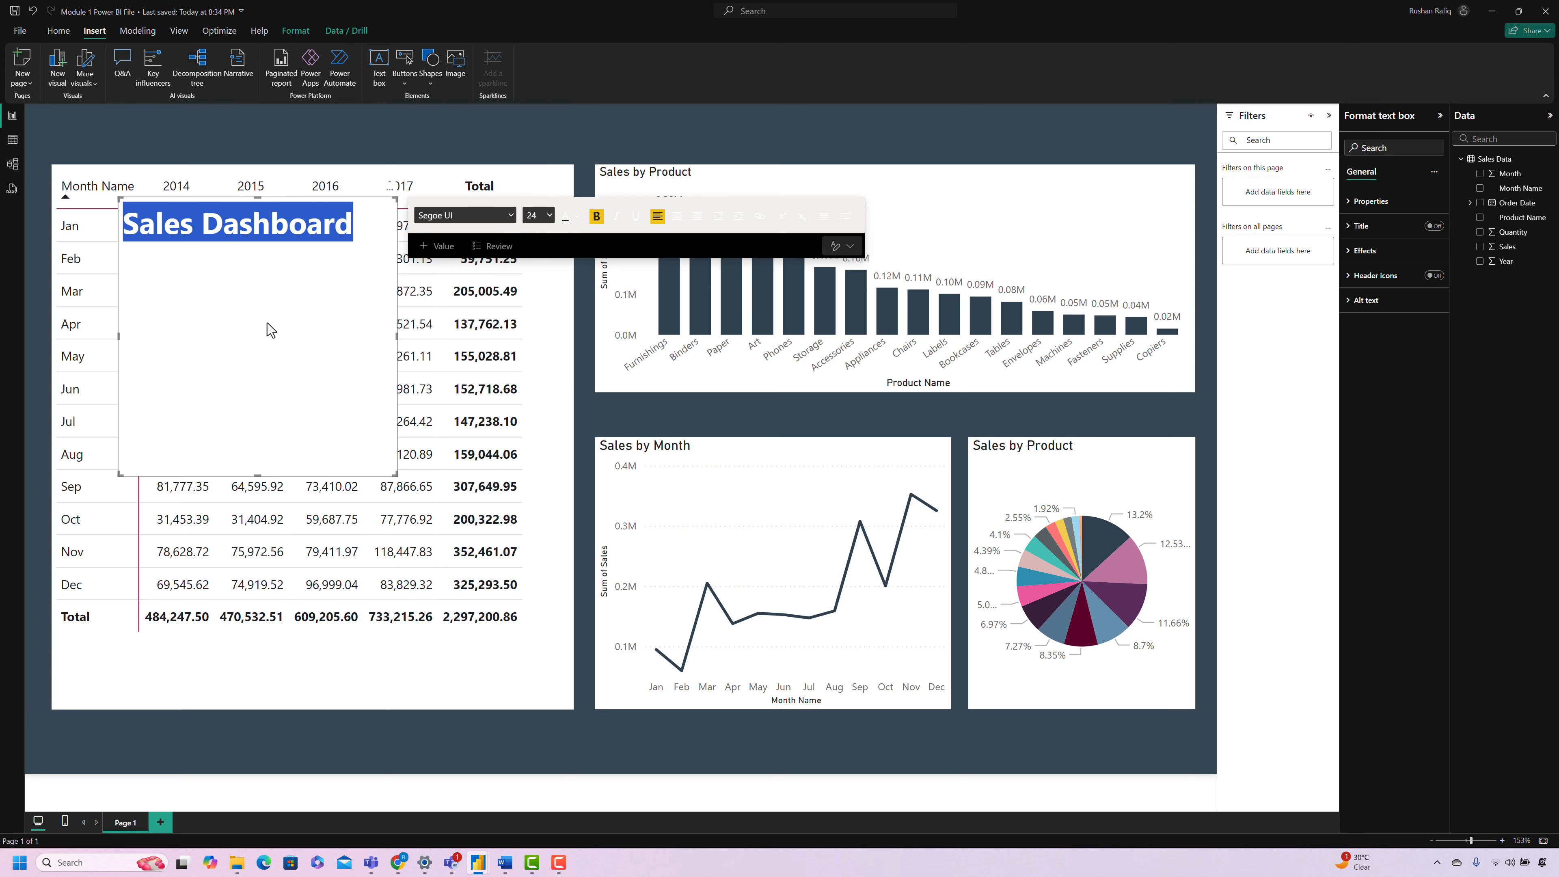
# Step: Resize the "Sales Dashboard" text box into a strip above the matrix, matching the matrix's width
pyautogui.moveTo(259, 197); pyautogui.dragTo(262, 108)
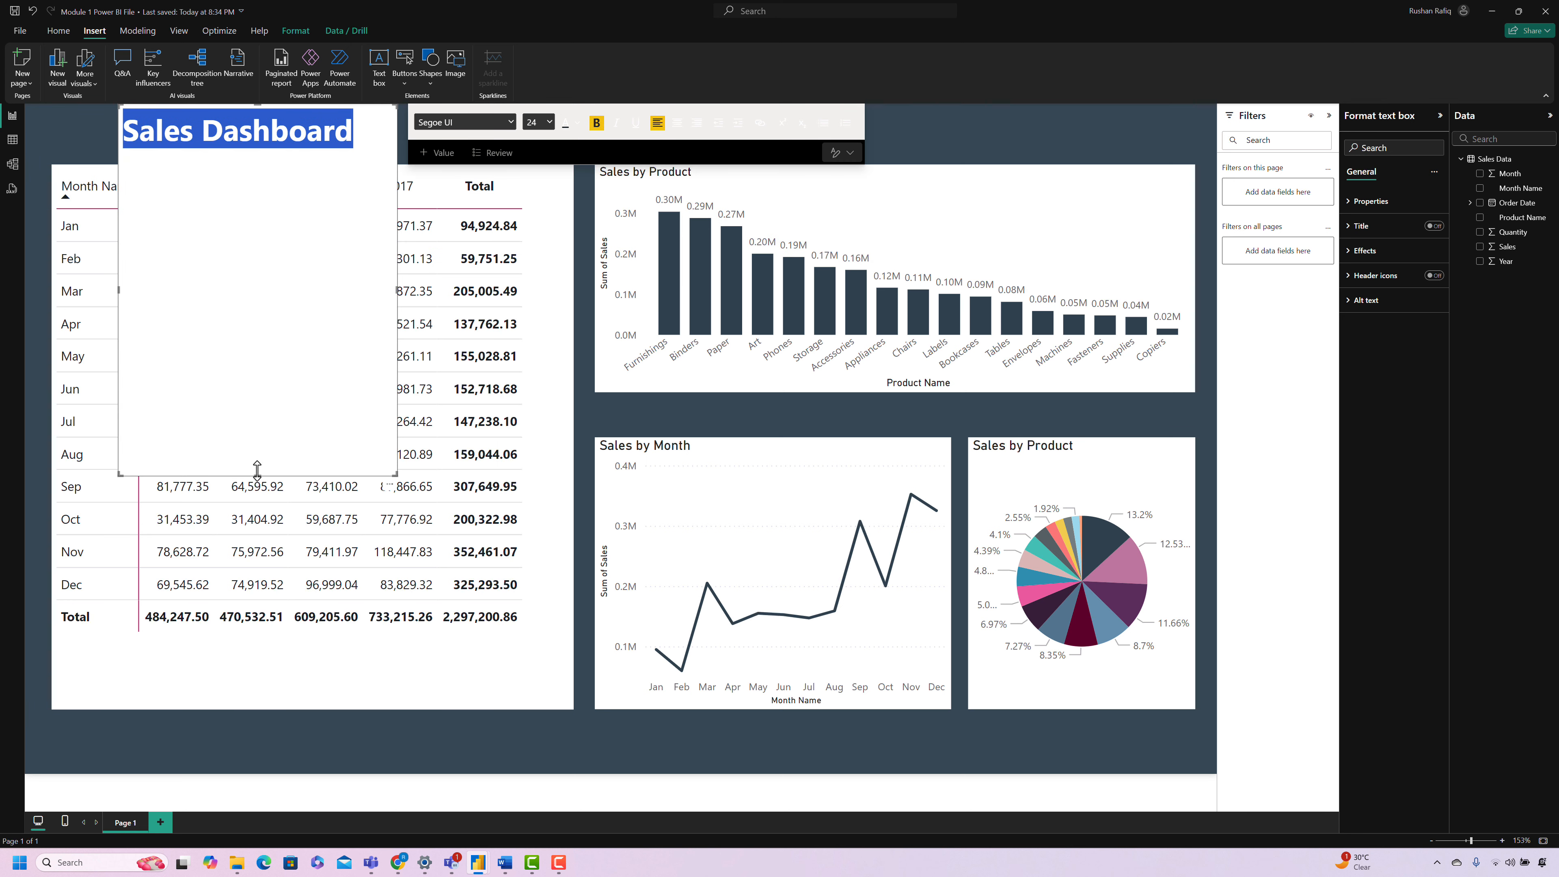
pyautogui.moveTo(257, 470); pyautogui.dragTo(244, 161)
pyautogui.moveTo(118, 137); pyautogui.dragTo(52, 128)
pyautogui.moveTo(393, 141); pyautogui.dragTo(570, 141)
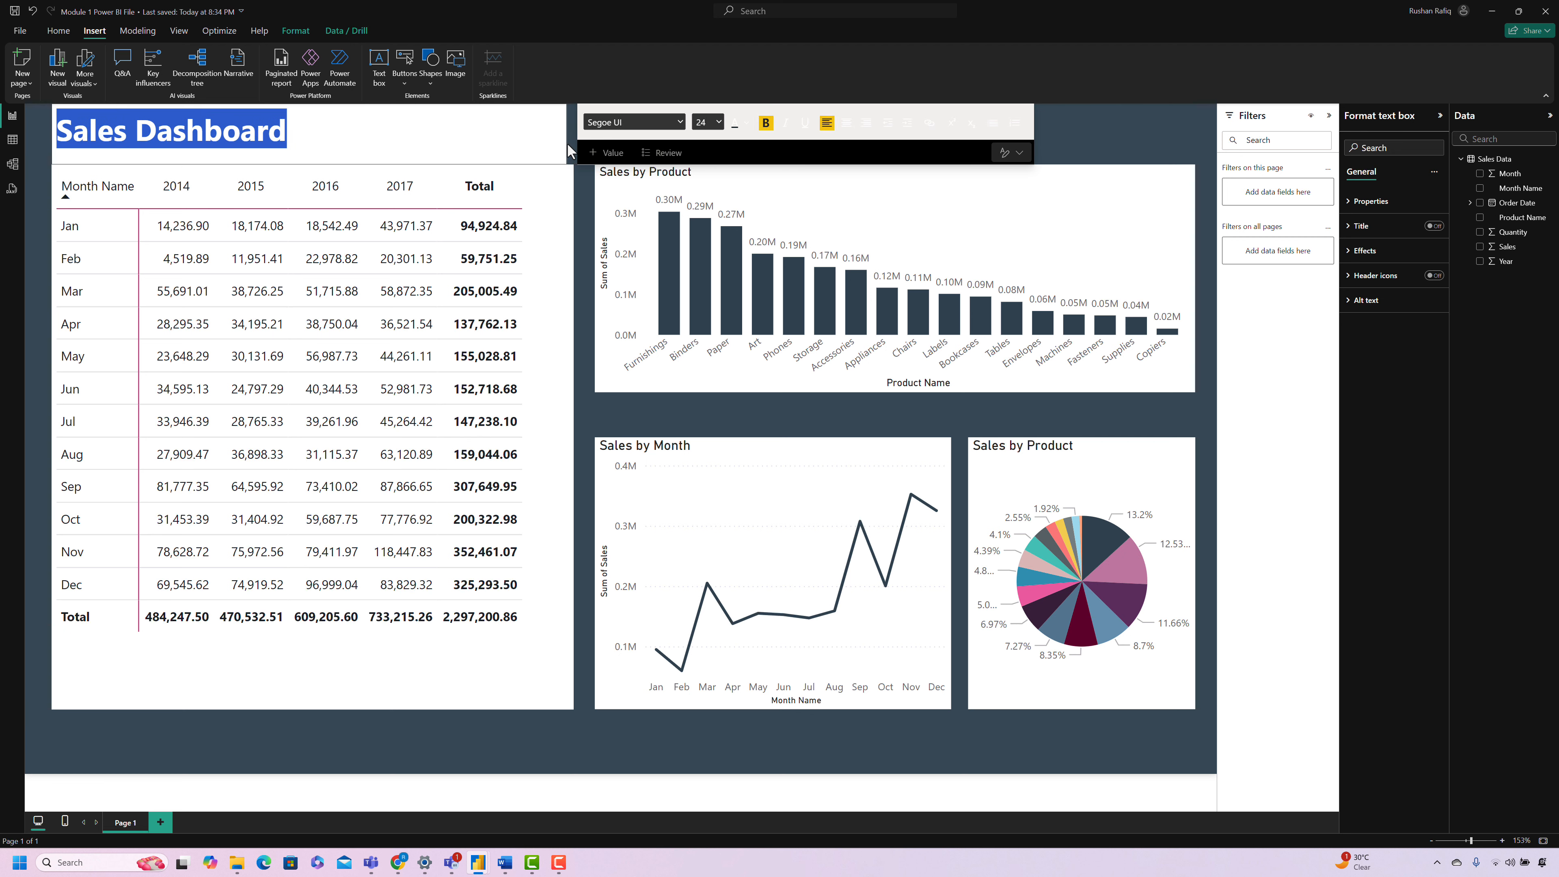
# Step: Set the text box's background transparency to 100% and color the "Sales Dashboard" text white
pyautogui.click(1392, 251)
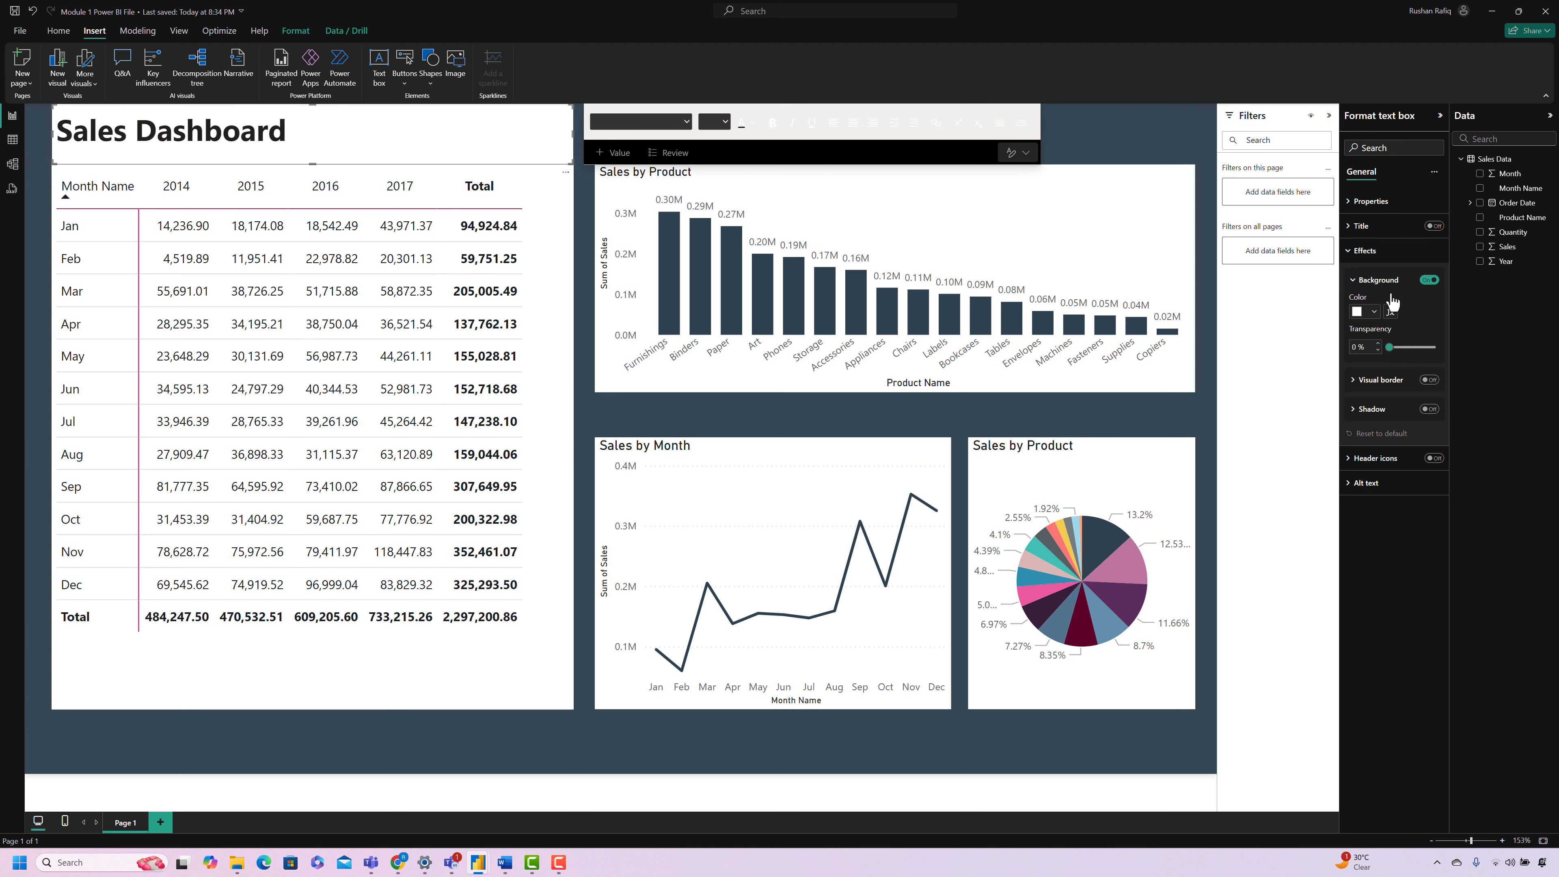
pyautogui.moveTo(1431, 347); pyautogui.dragTo(1448, 347)
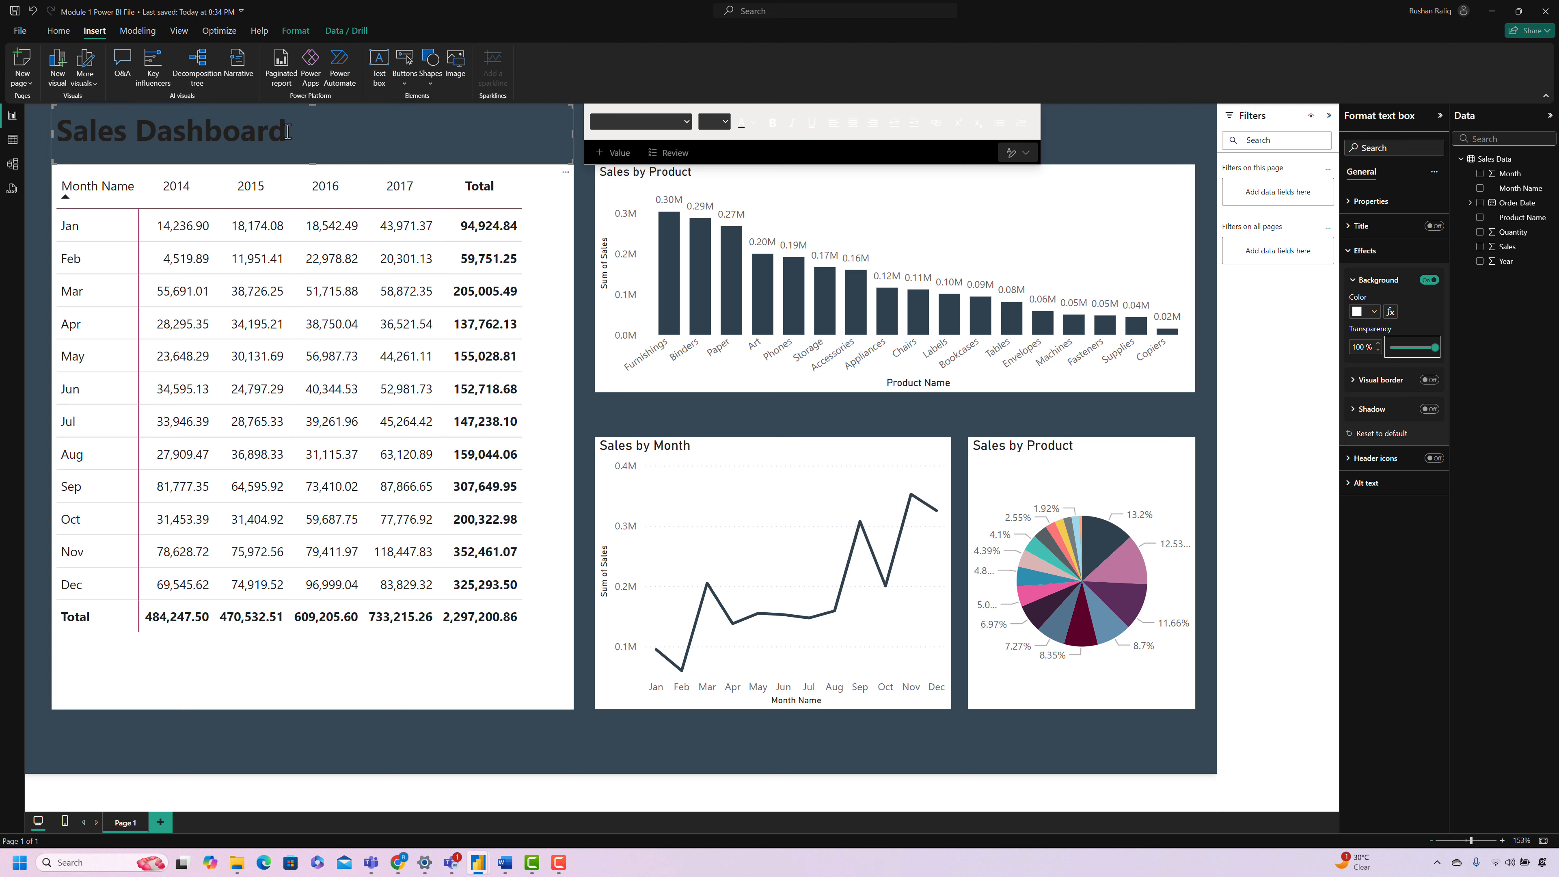
pyautogui.click(308, 145)
pyautogui.hotkey('ctrl', 'a')
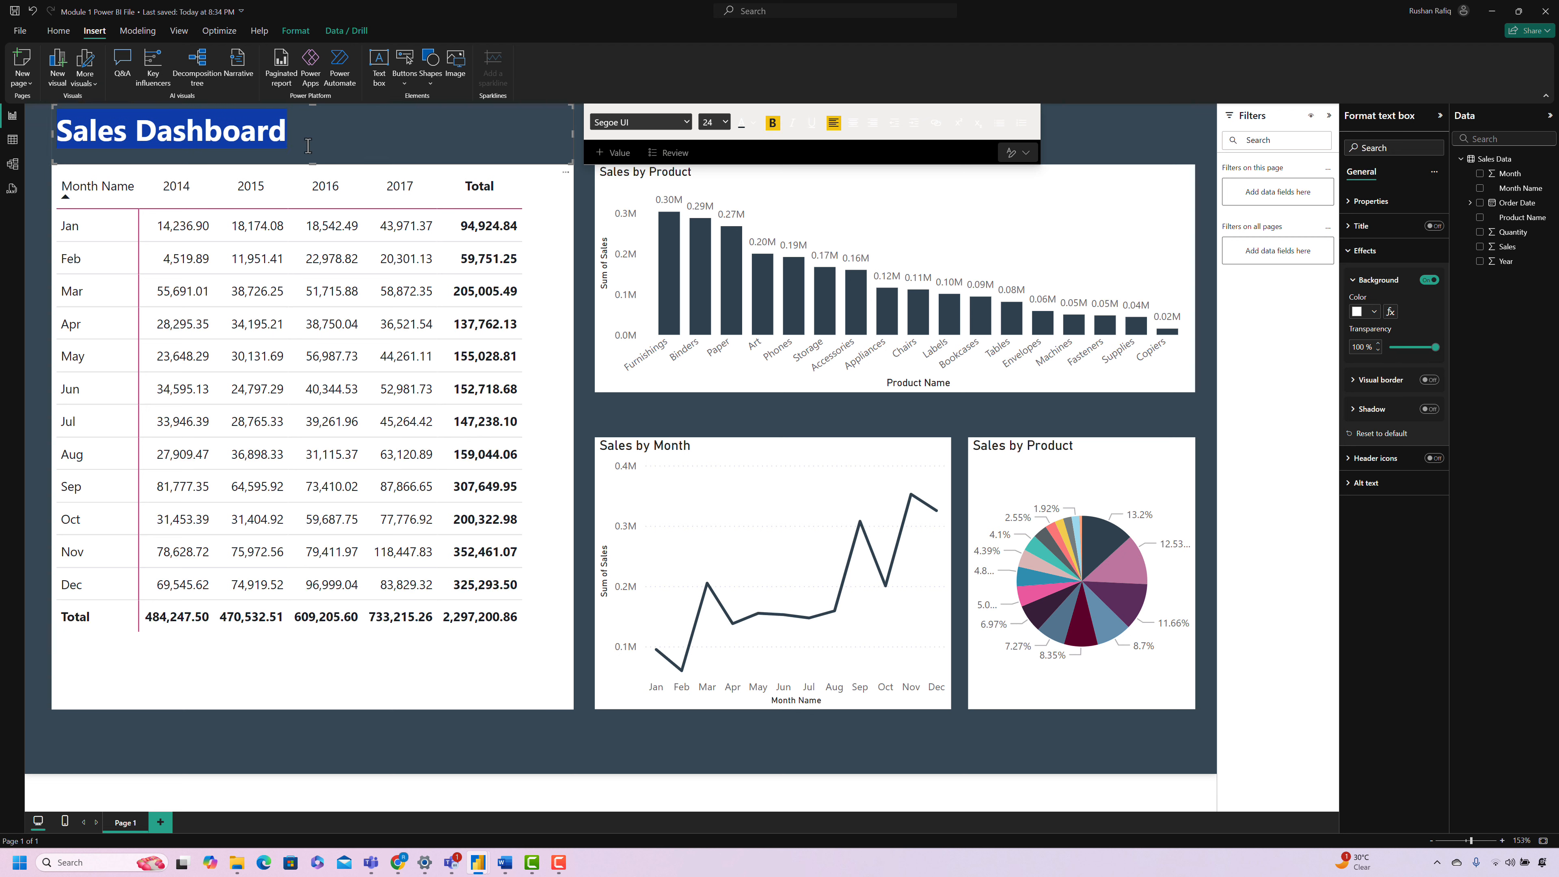
pyautogui.click(754, 123)
pyautogui.click(765, 166)
pyautogui.click(326, 747)
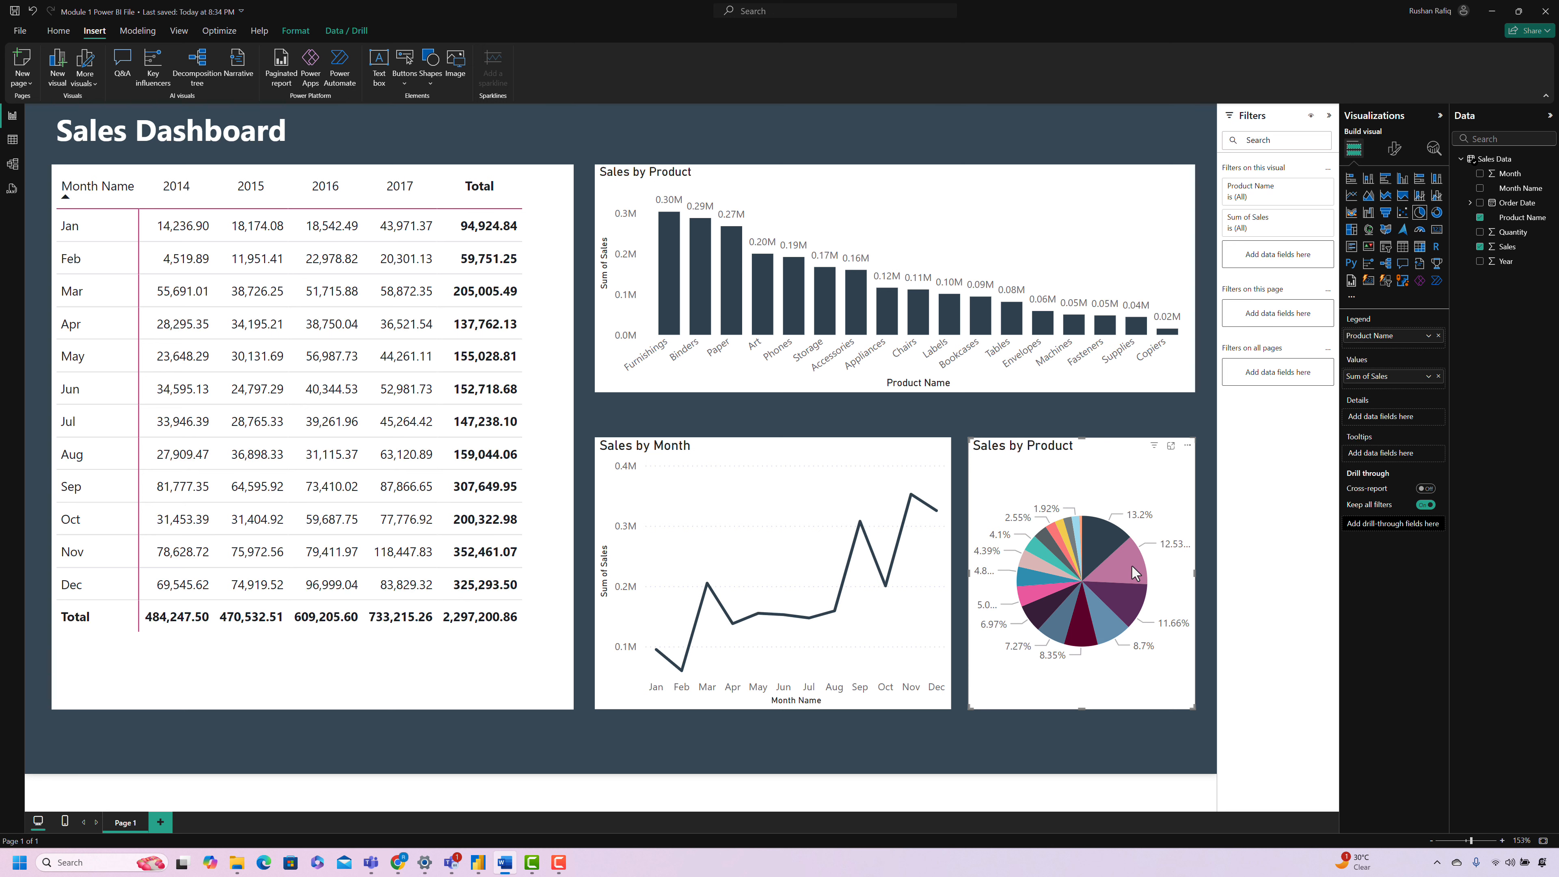
# Step: Check how selecting the pie chart's Binders slice affects the other visuals, and clear the selection
pyautogui.moveTo(1128, 570)
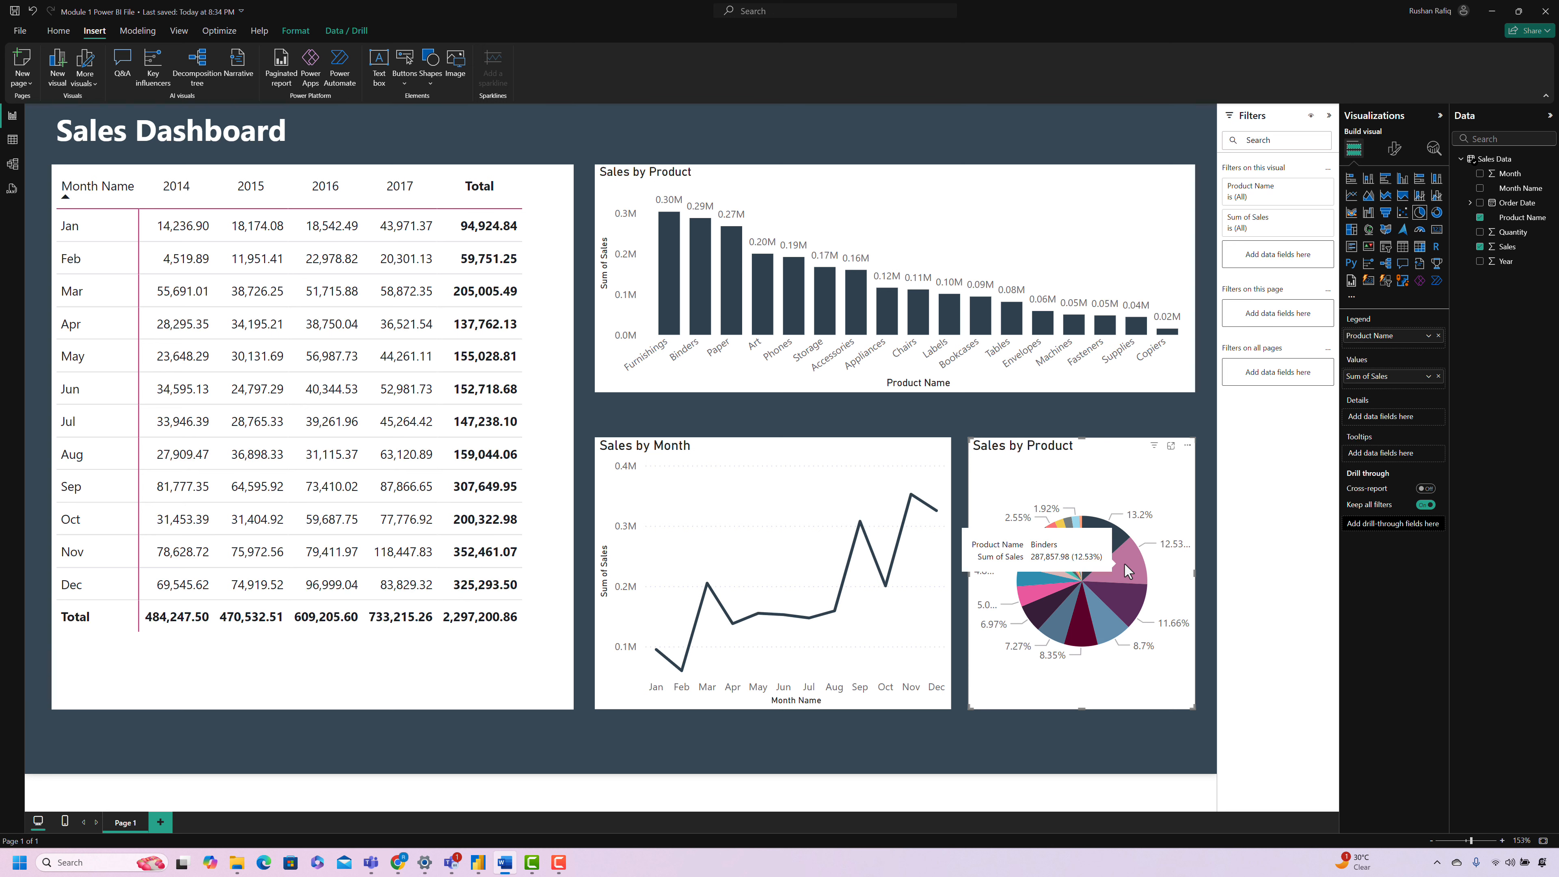
pyautogui.click(1125, 564)
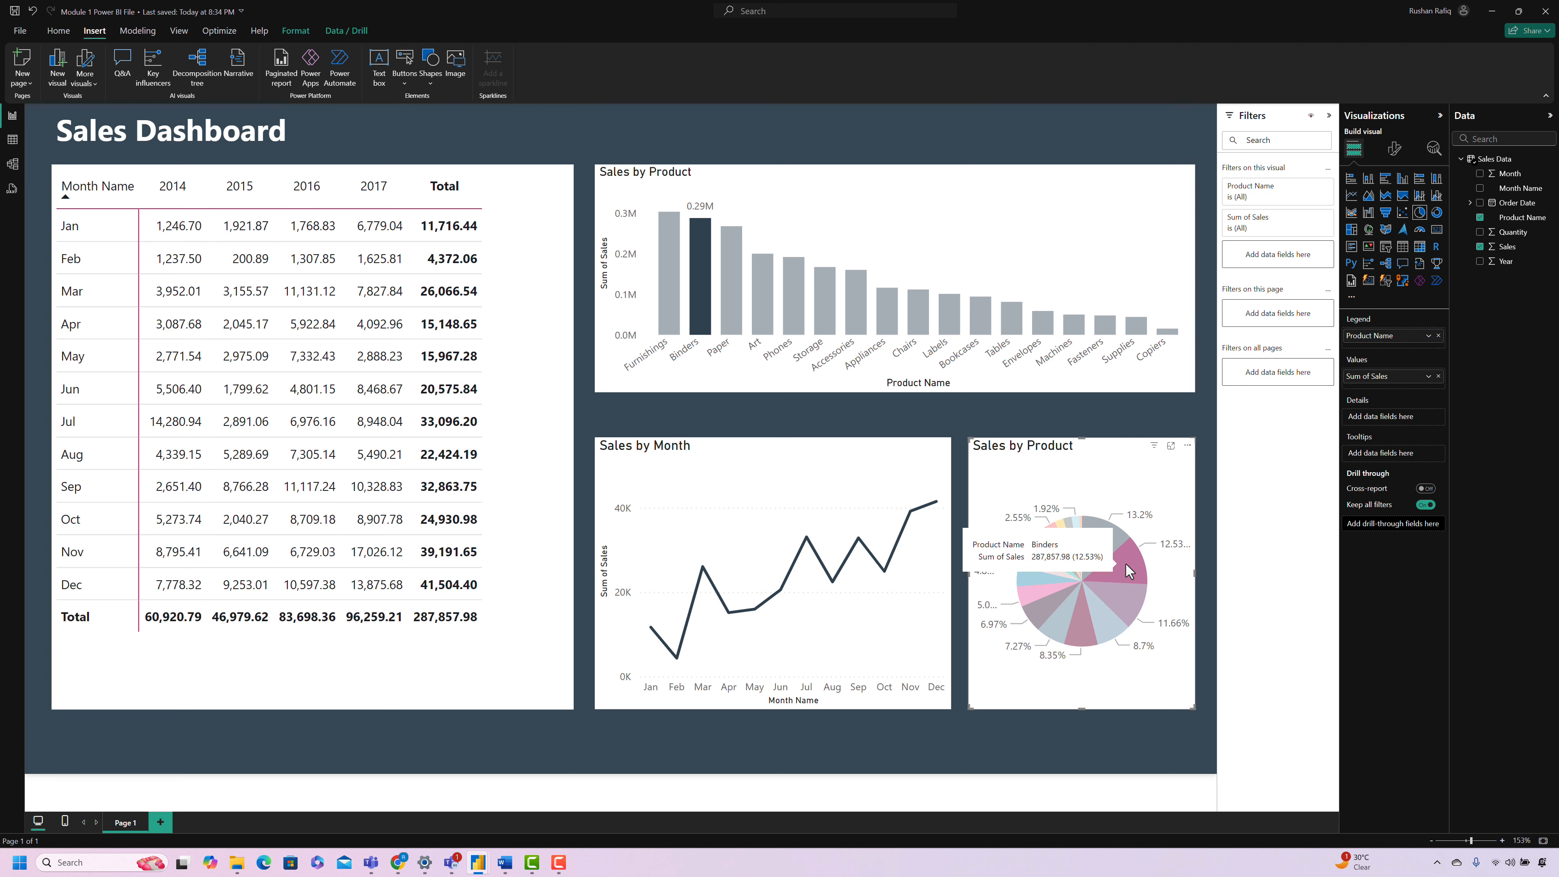
pyautogui.click(1126, 563)
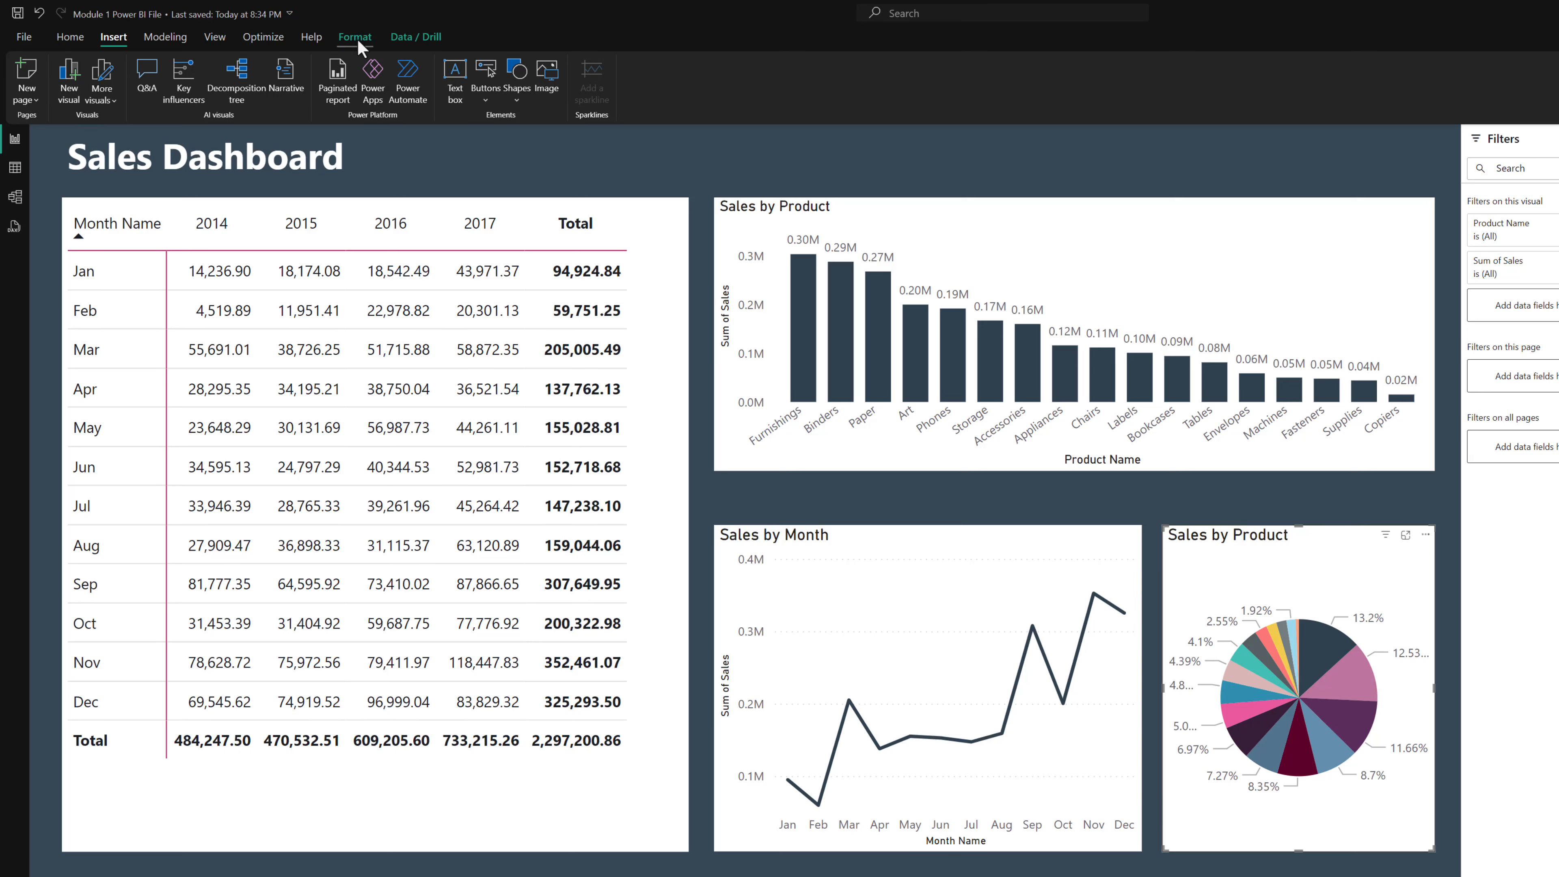
# Step: Edit interactions so the pie chart has no effect on the column chart, and test it with the Binders slice
pyautogui.click(357, 38)
pyautogui.click(41, 99)
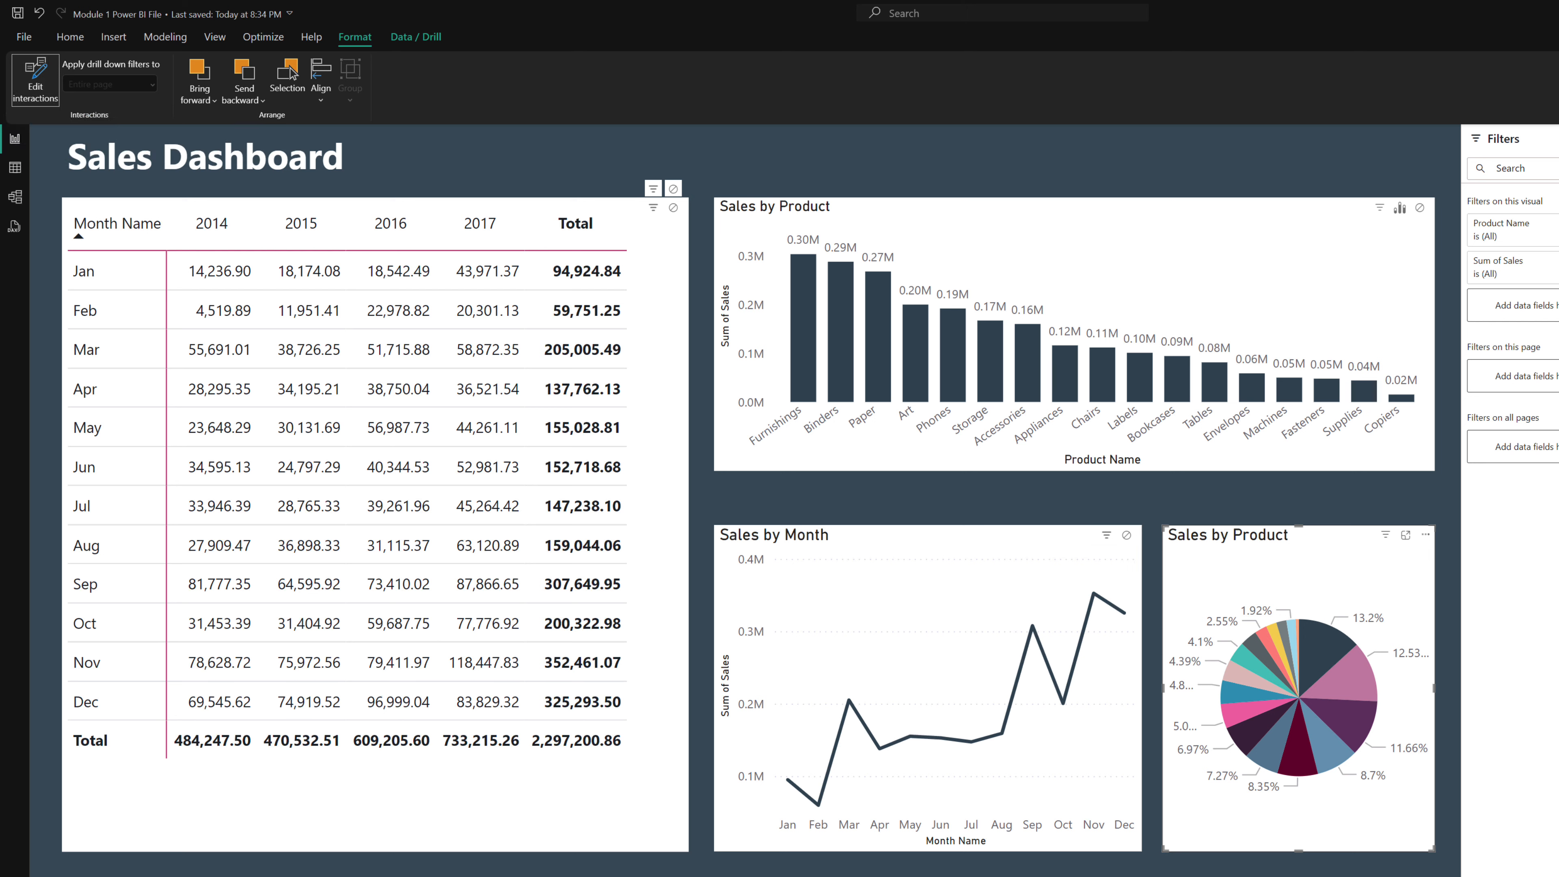
pyautogui.click(1420, 209)
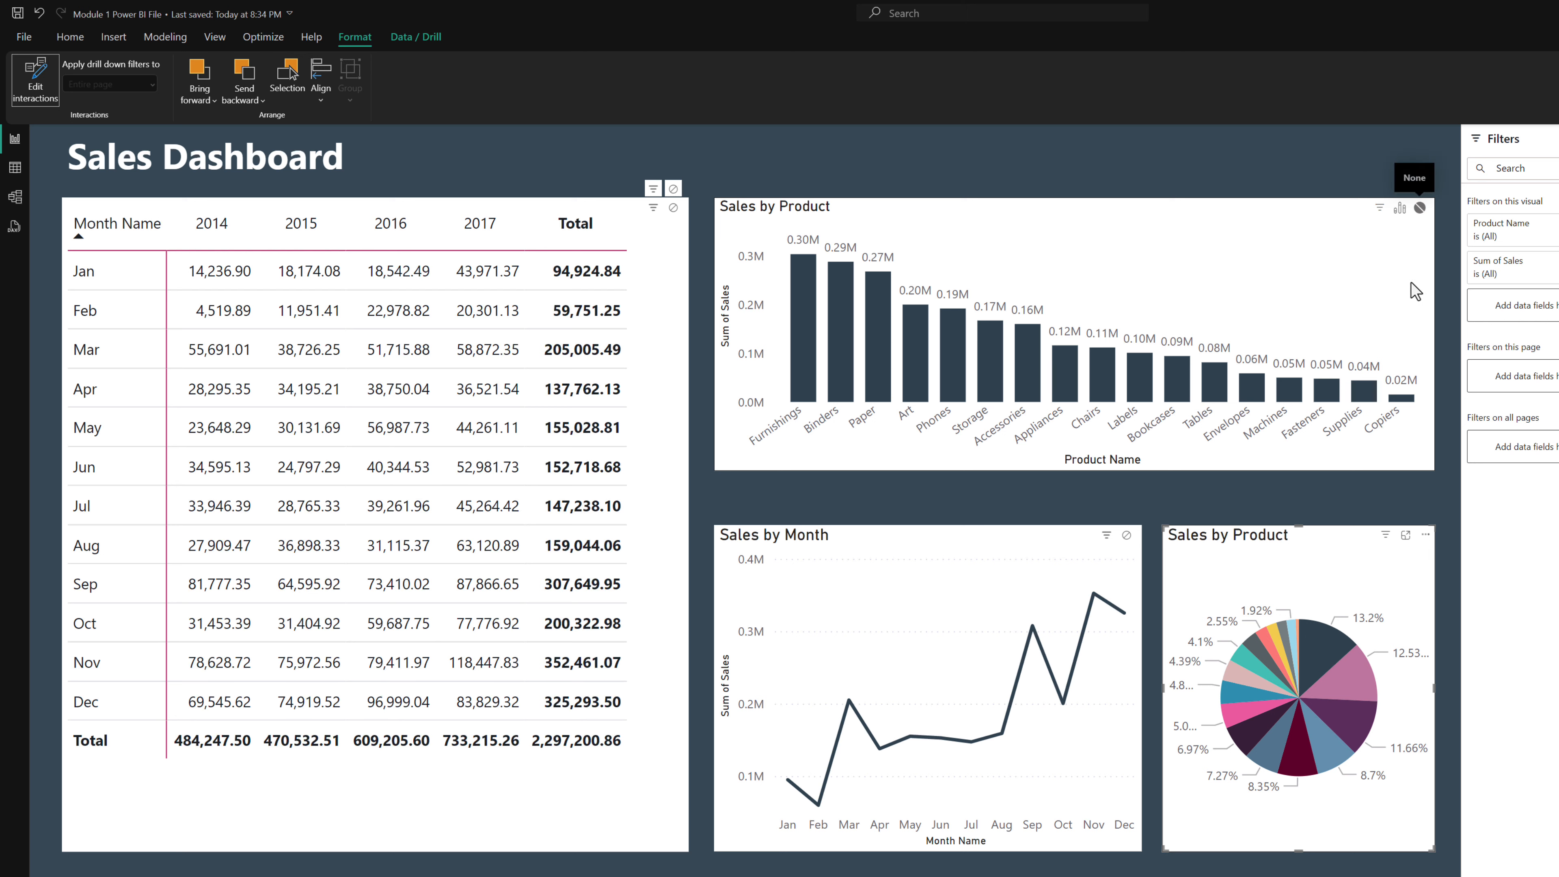
pyautogui.click(35, 80)
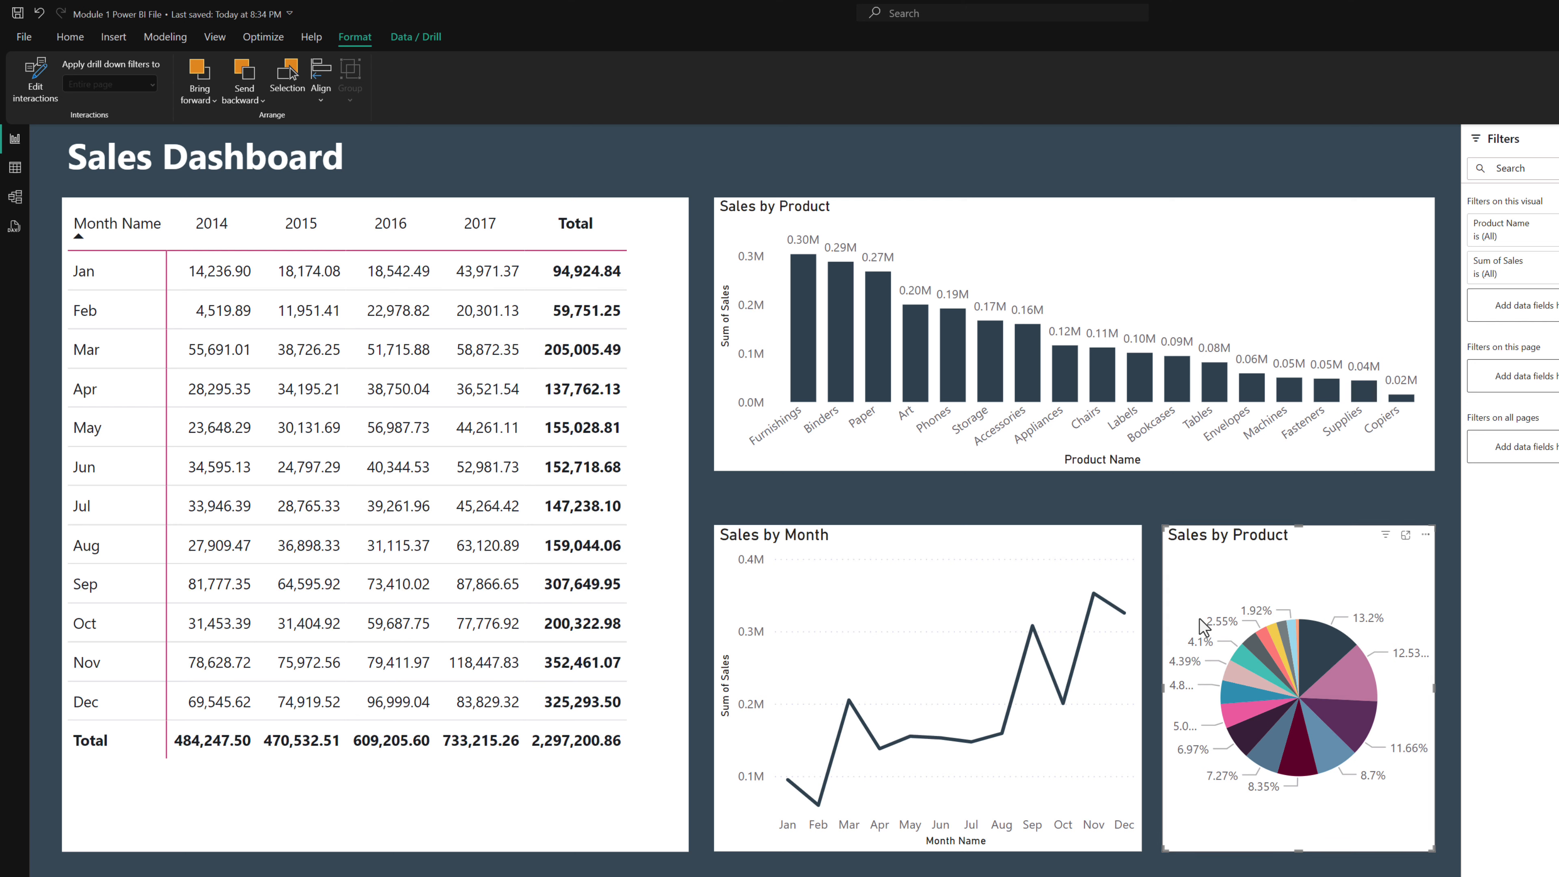
pyautogui.click(1343, 683)
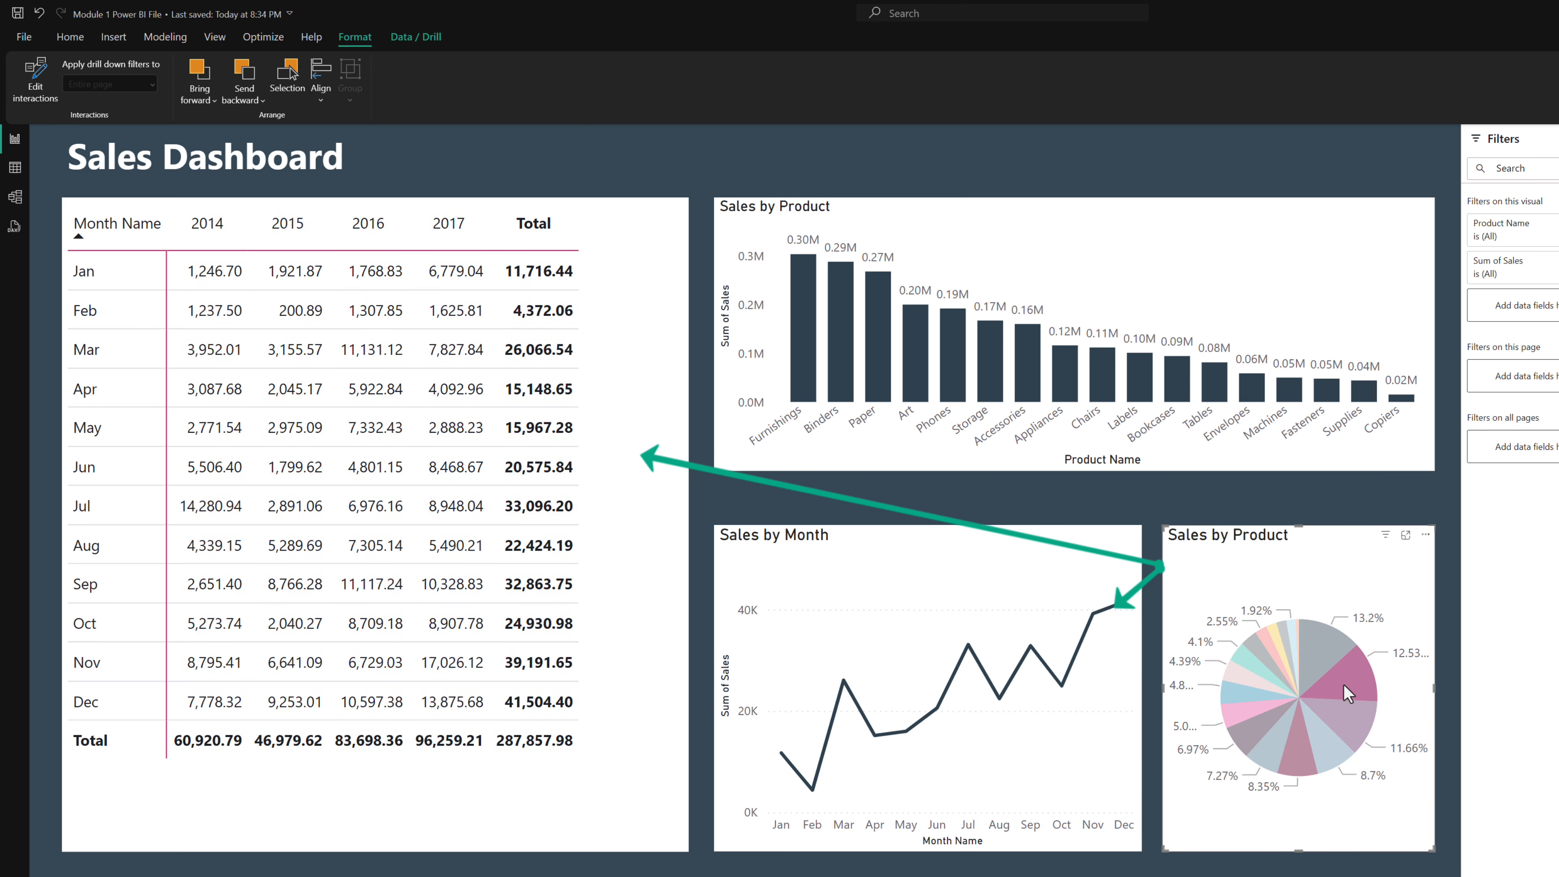